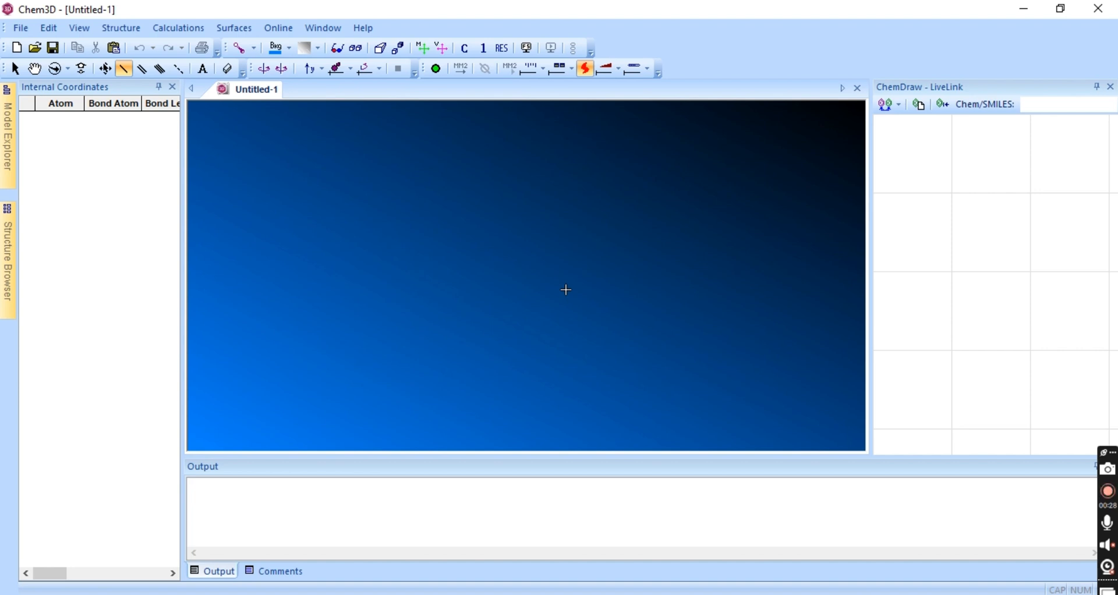
Step: Draw a benzene ring in the ChemDraw LiveLink area and attach a single bond pointing up from its top carbon
left_click(945, 280)
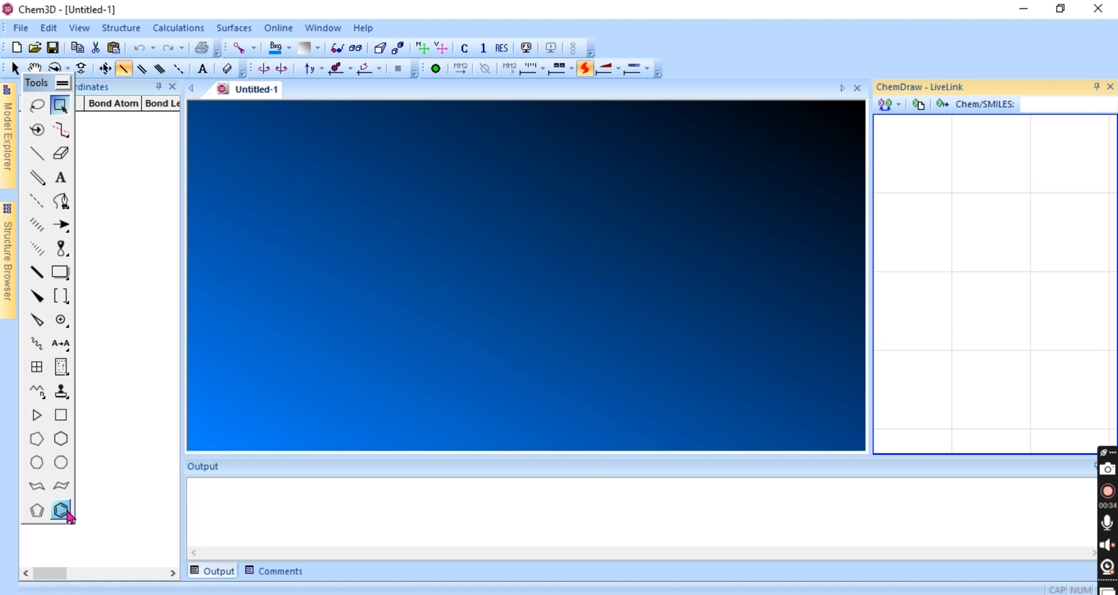
left_click(69, 516)
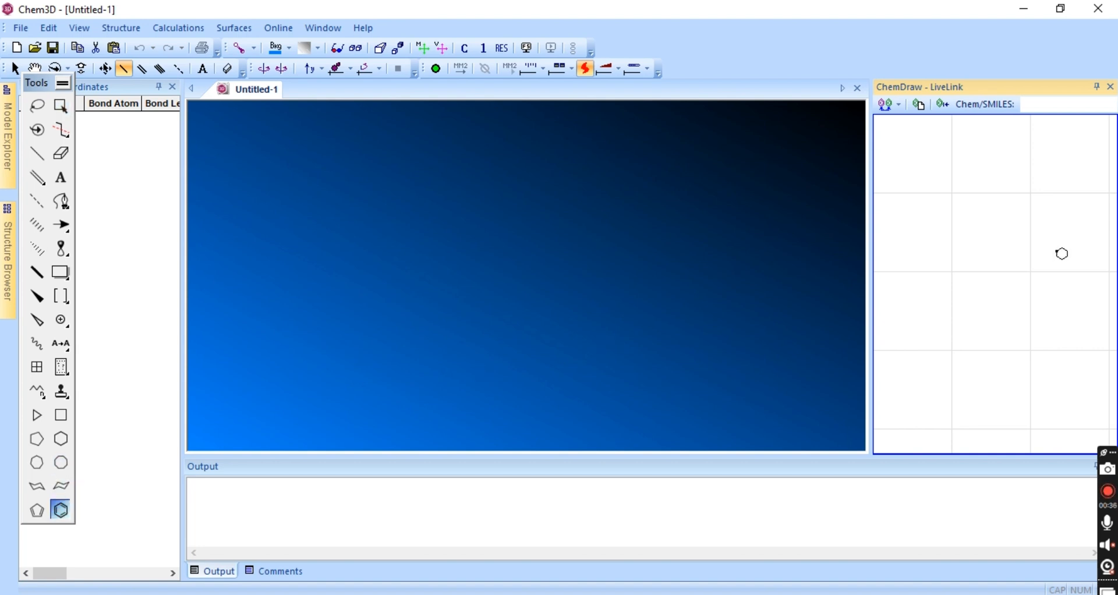
left_click(633, 229)
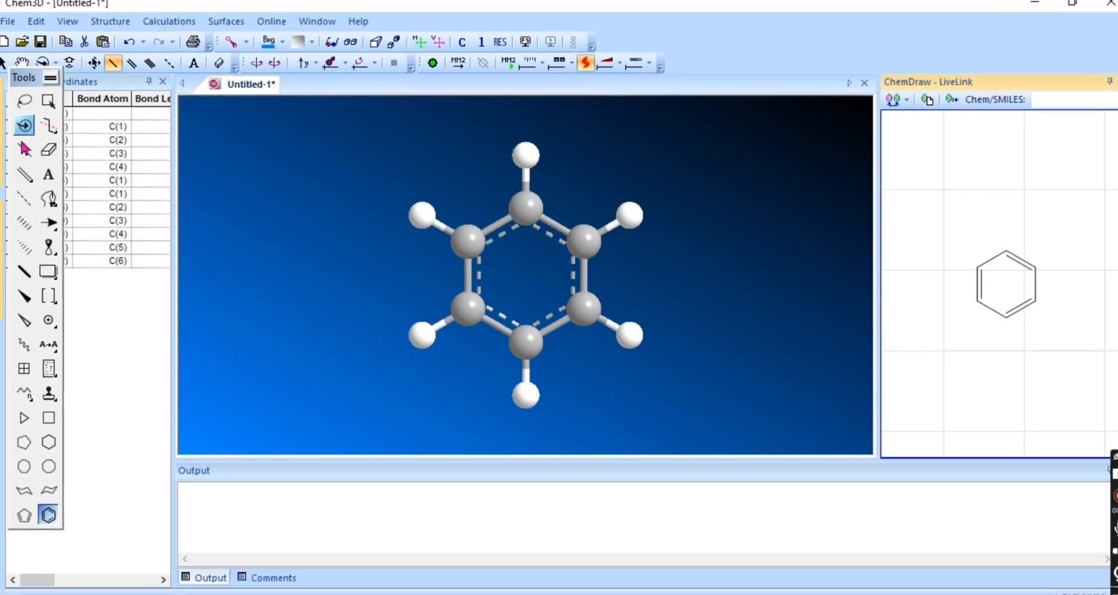
left_click(21, 149)
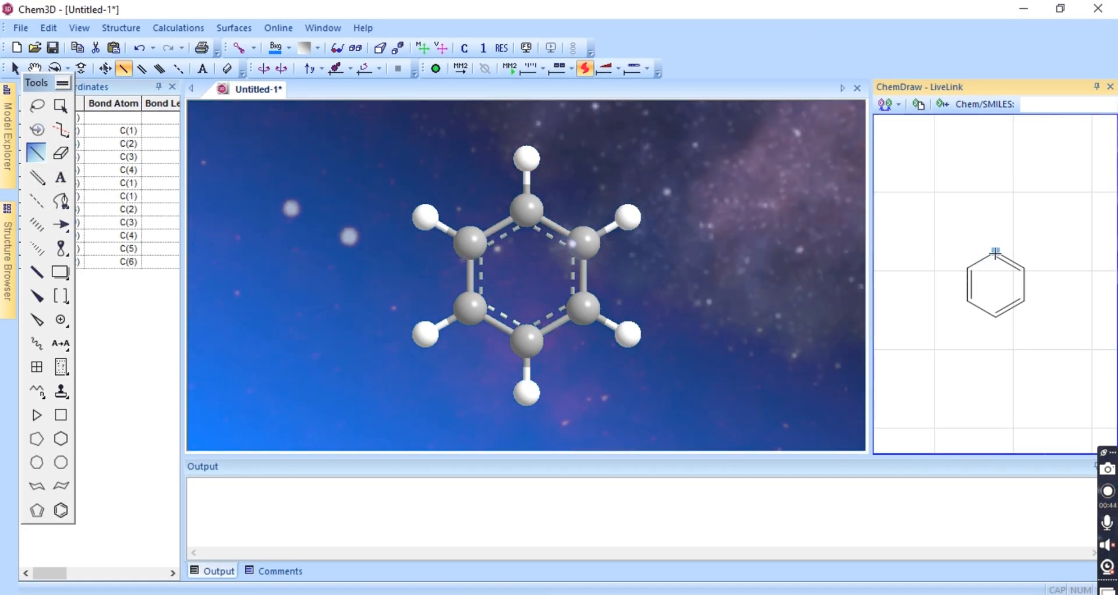
left_click_drag(995, 254, 995, 223)
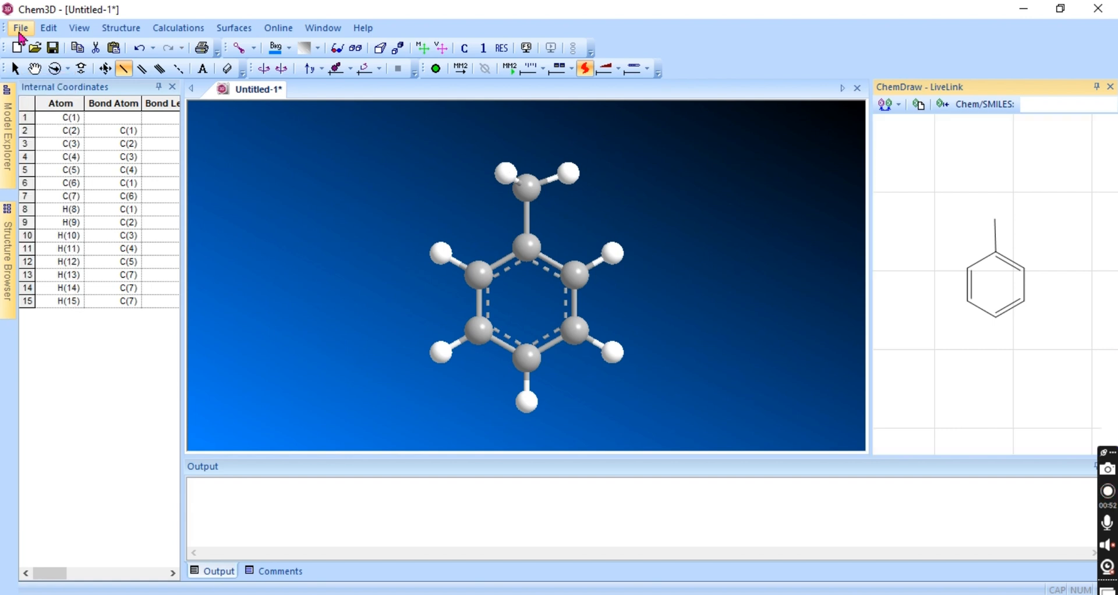
Step: Open the Model Settings beside the molecule and apply the Wire Frame model type
left_click(21, 35)
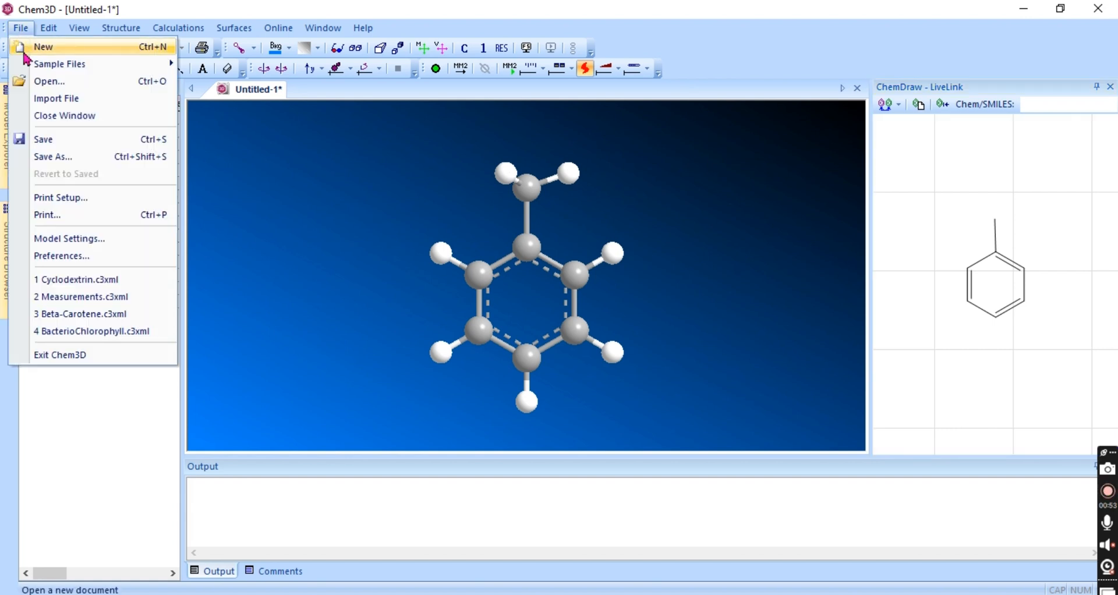
left_click(79, 238)
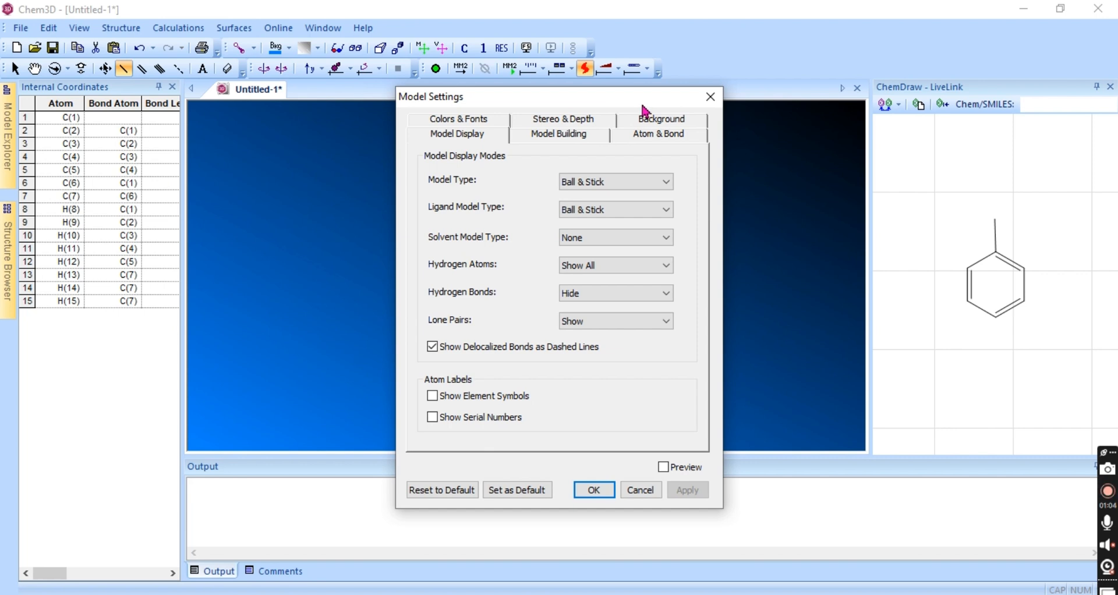
left_click_drag(644, 106, 920, 105)
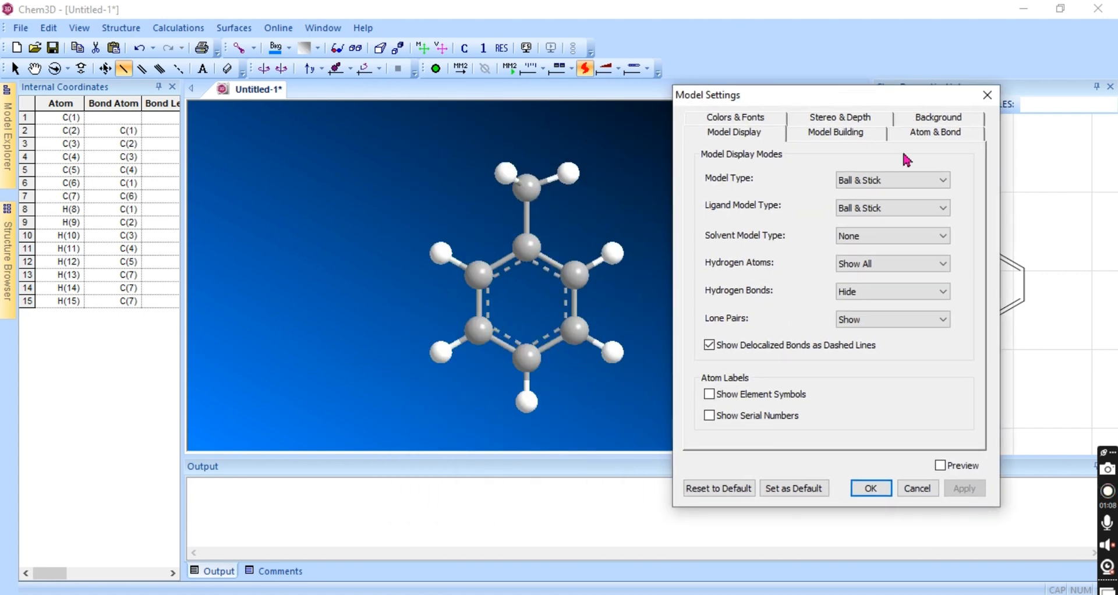
left_click(902, 183)
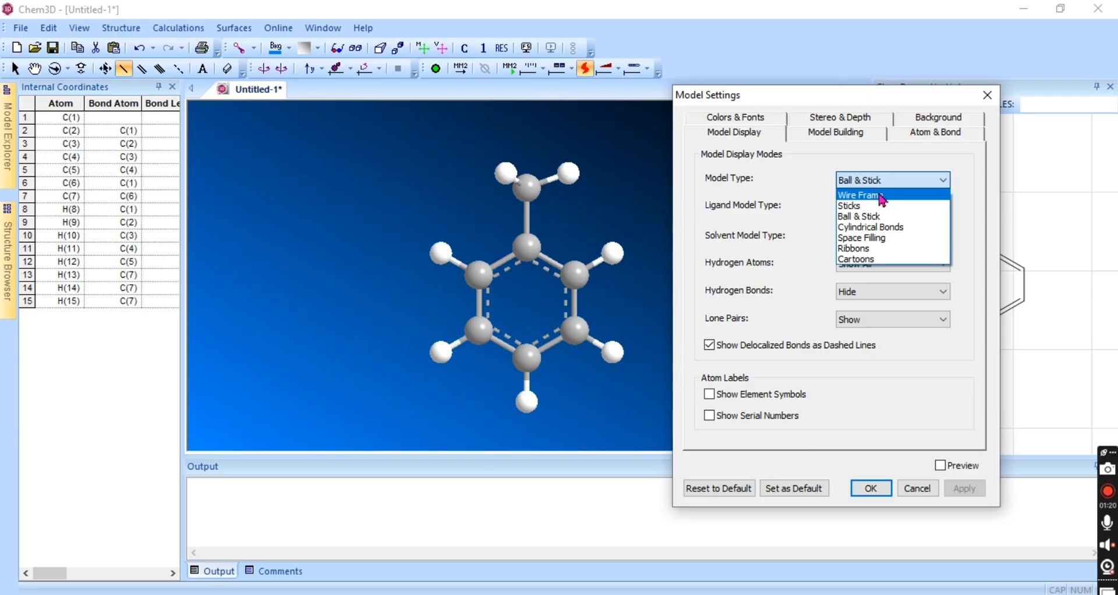
left_click(1054, 154)
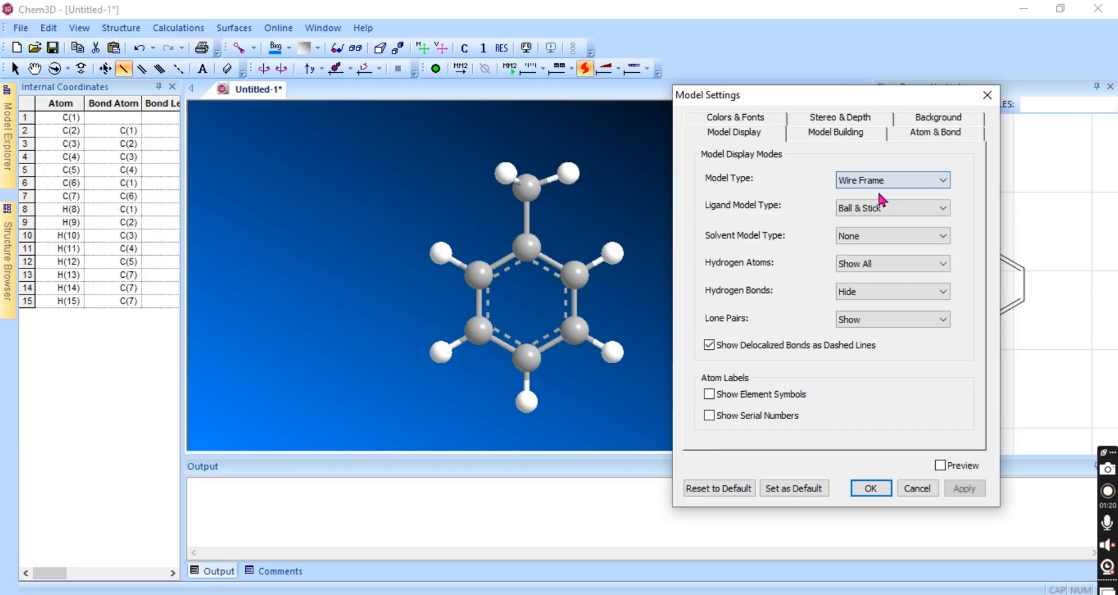
left_click(963, 489)
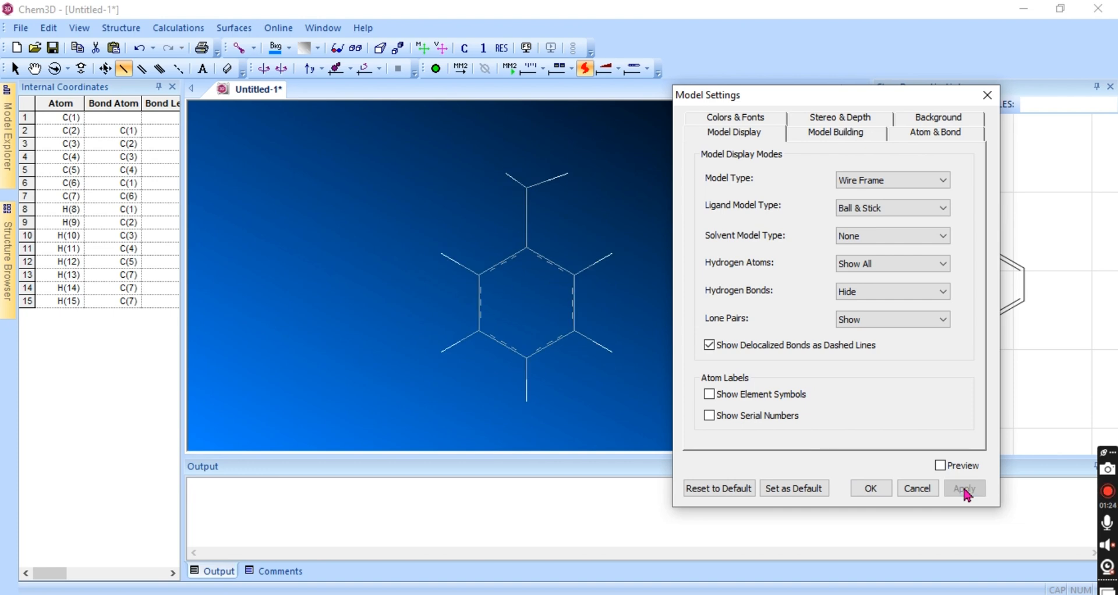
Step: Apply the Sticks model type to the molecule, followed by the Cylindrical Bonds model type
left_click(935, 181)
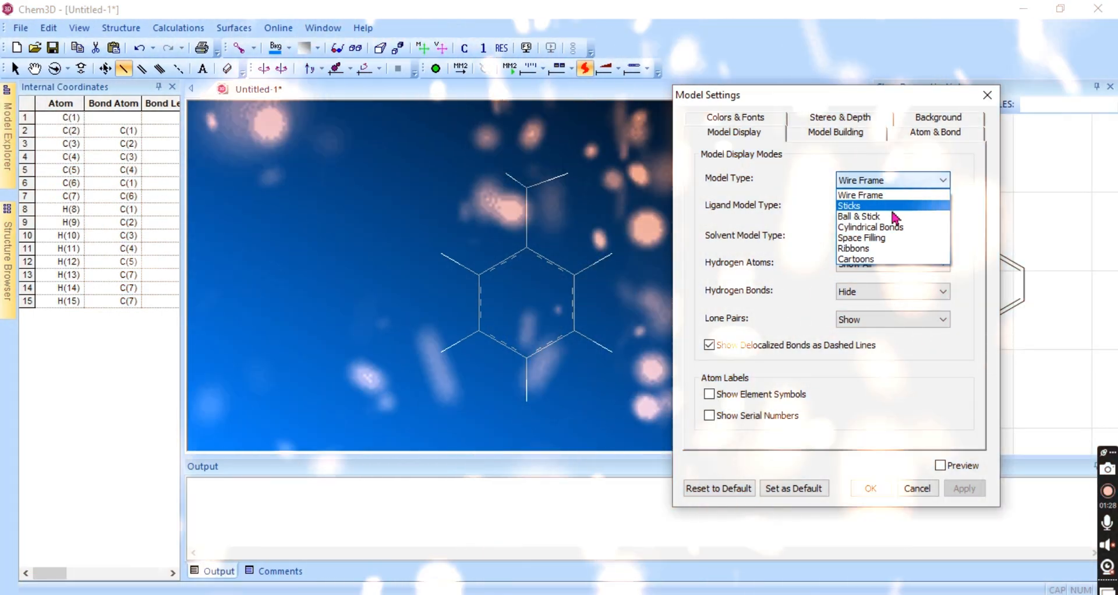
left_click(897, 206)
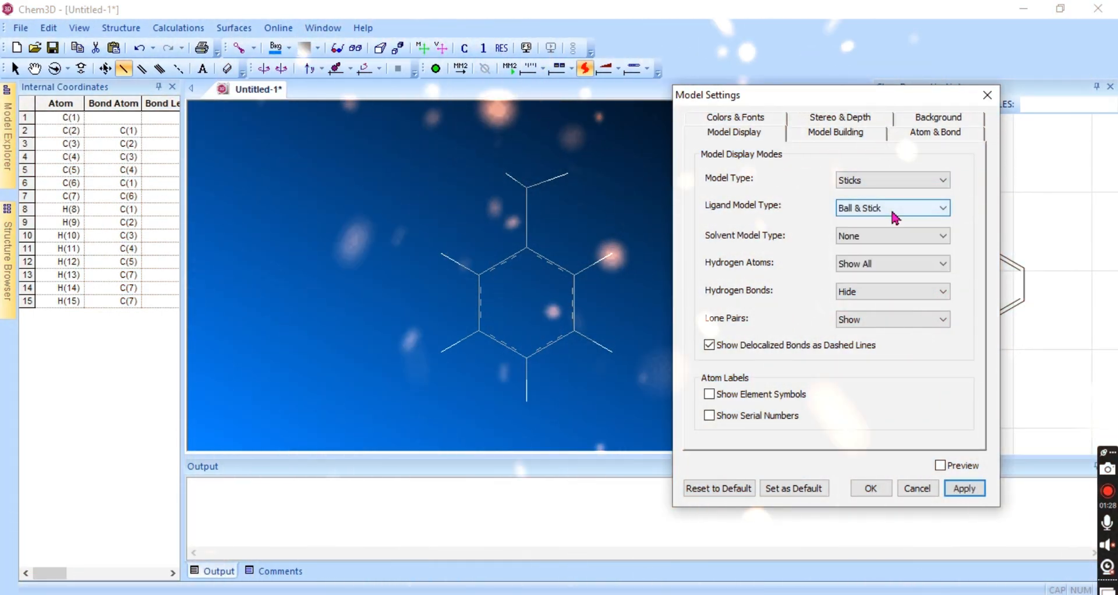
left_click(961, 488)
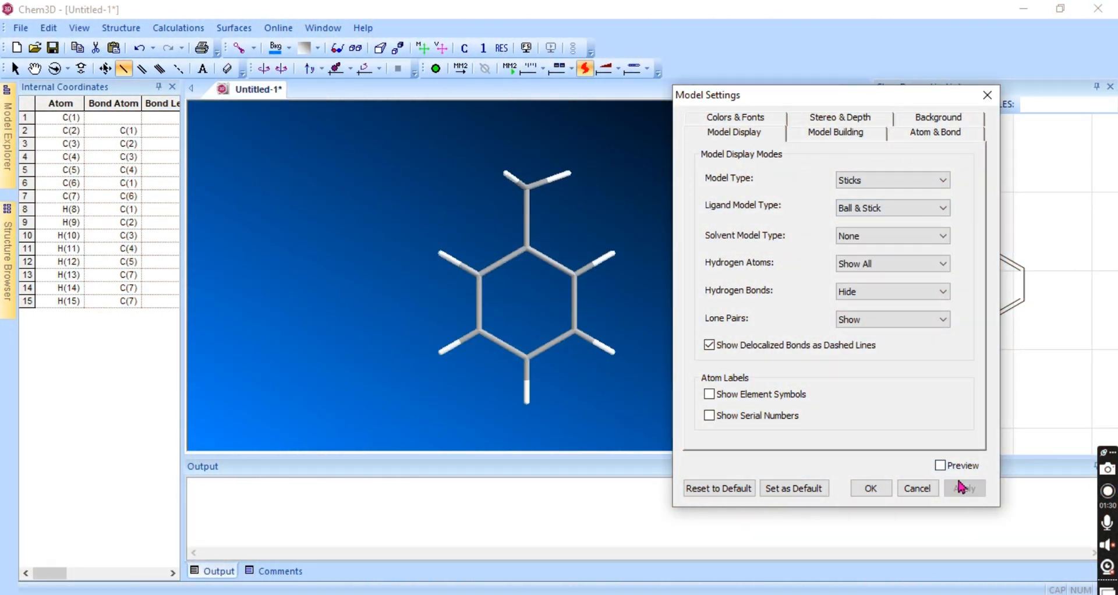
left_click(899, 193)
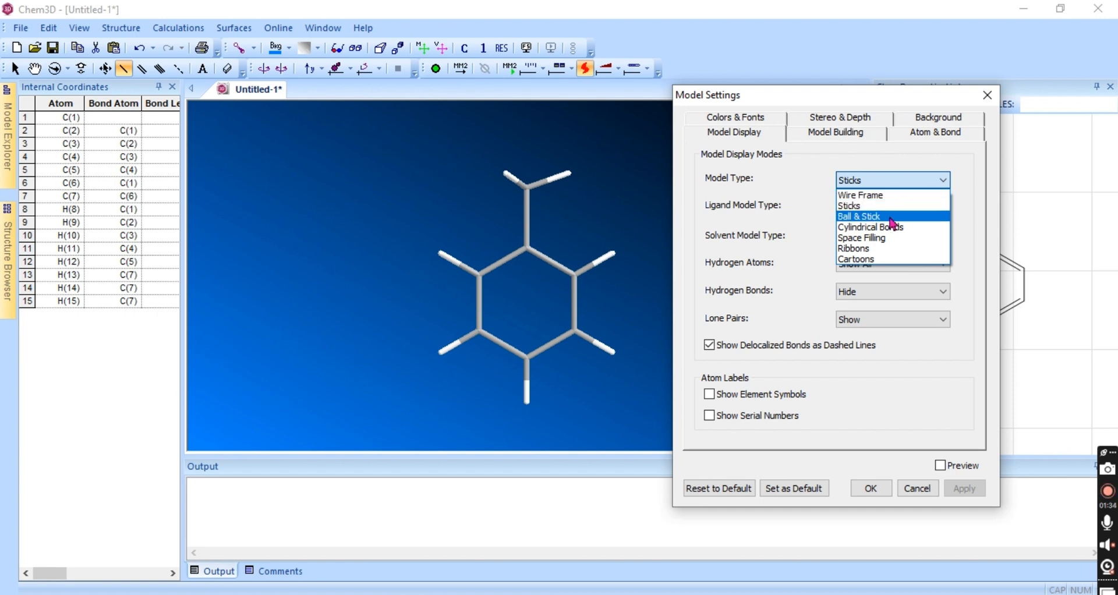
left_click(891, 227)
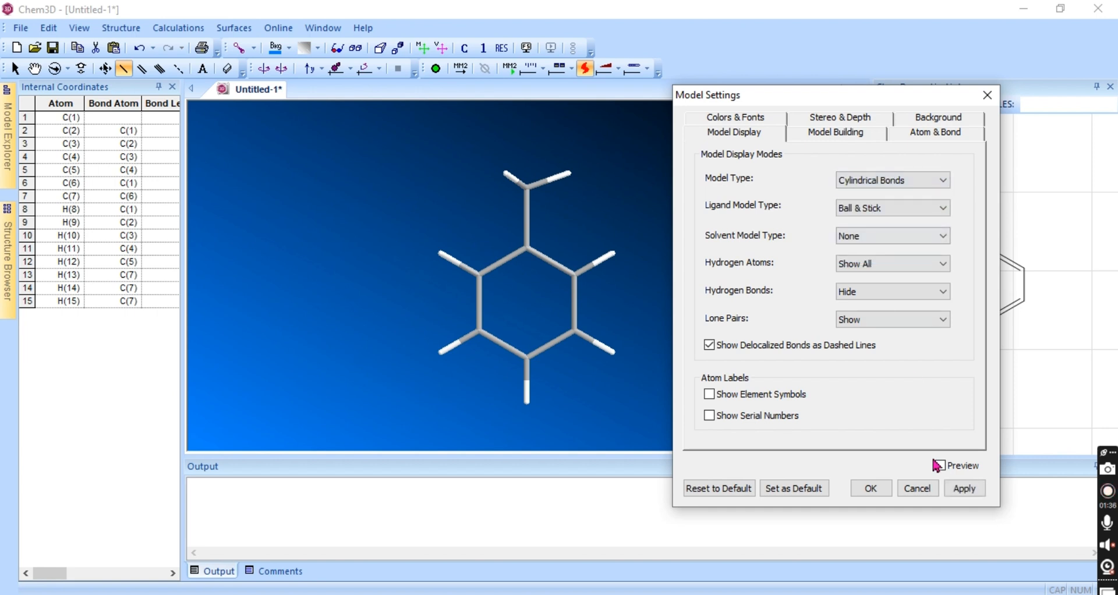
left_click(955, 491)
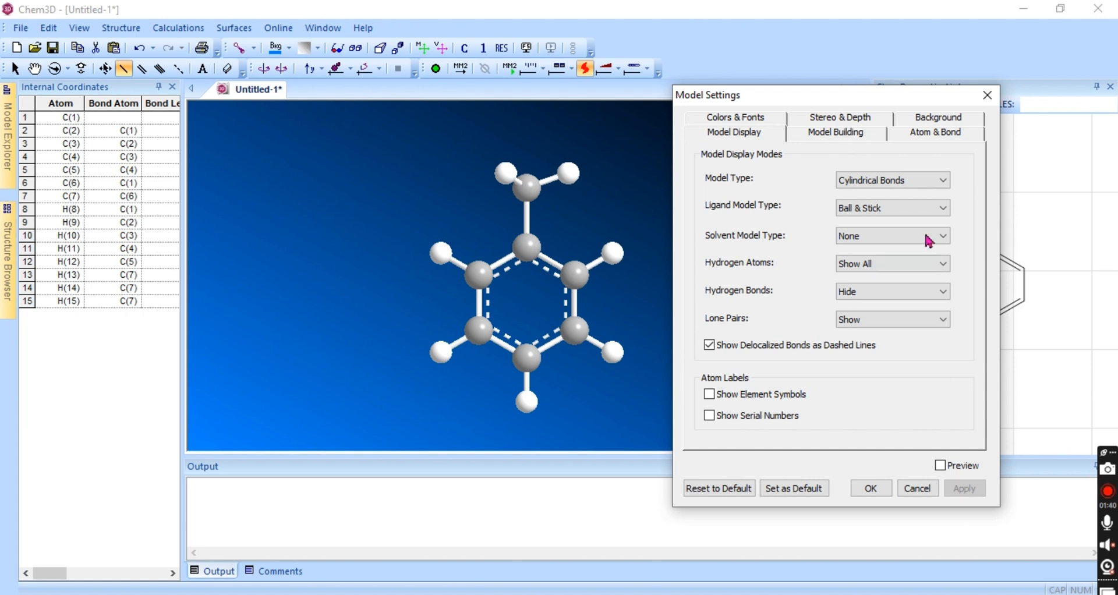
Step: Apply the Space Filling model type to the molecule, followed by the Ribbons model type
left_click(934, 182)
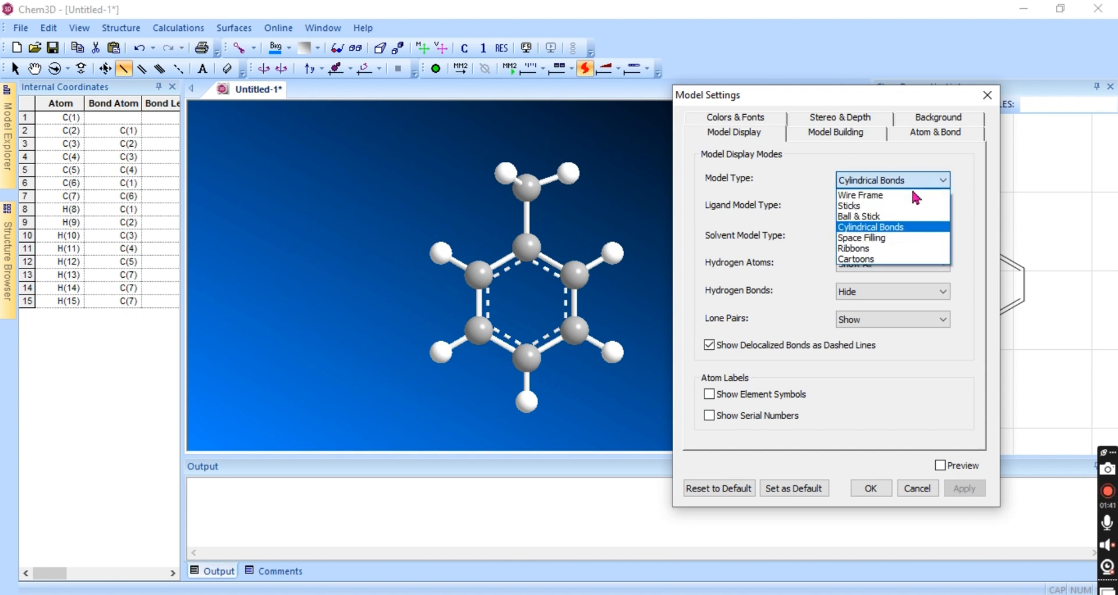
left_click(867, 239)
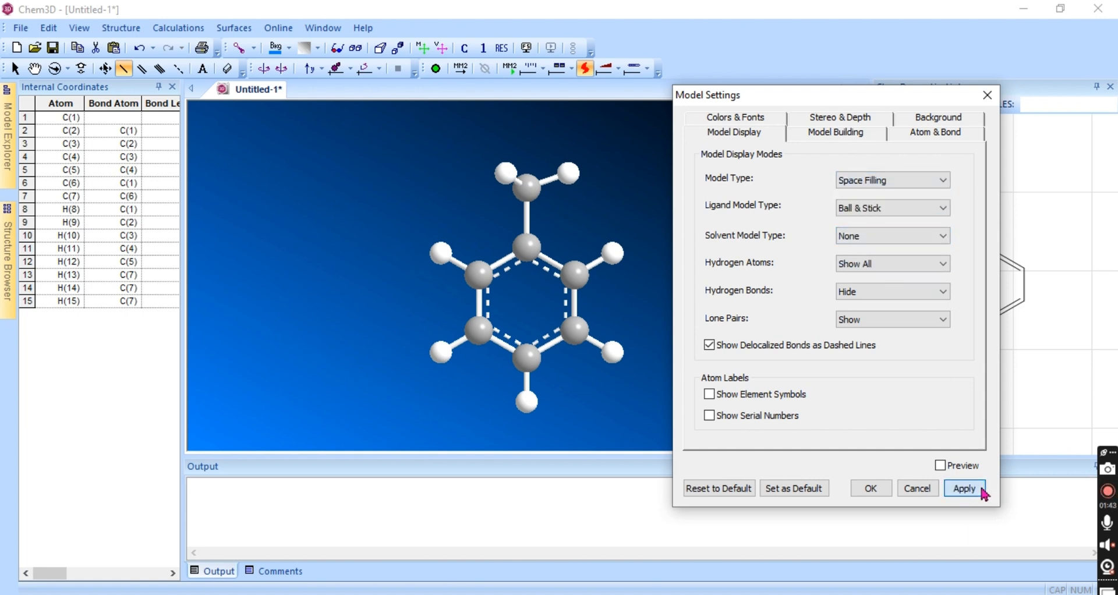
left_click(982, 492)
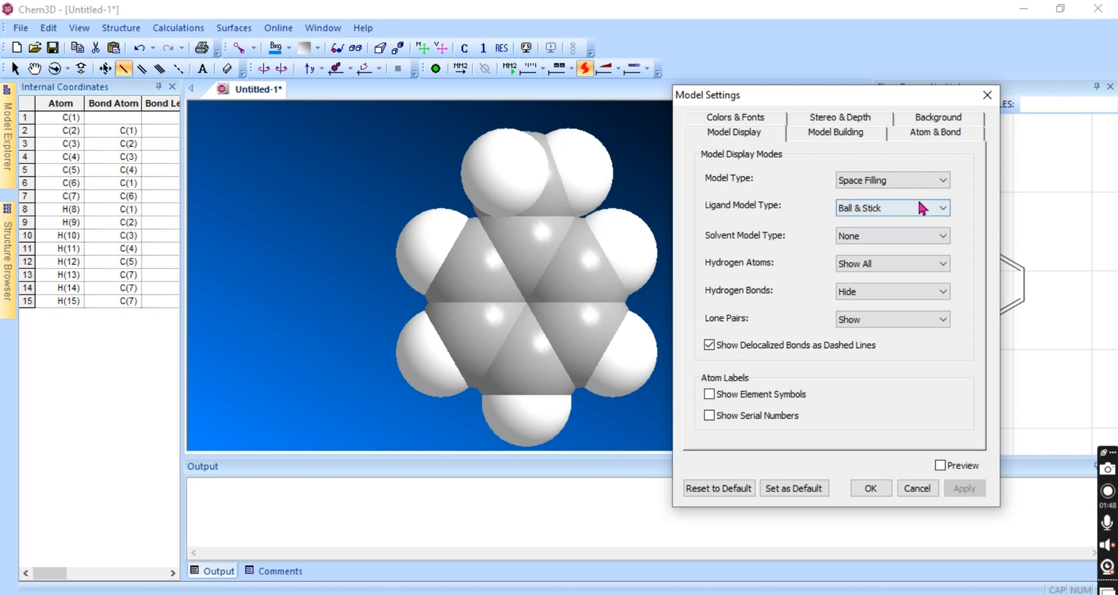
left_click(927, 181)
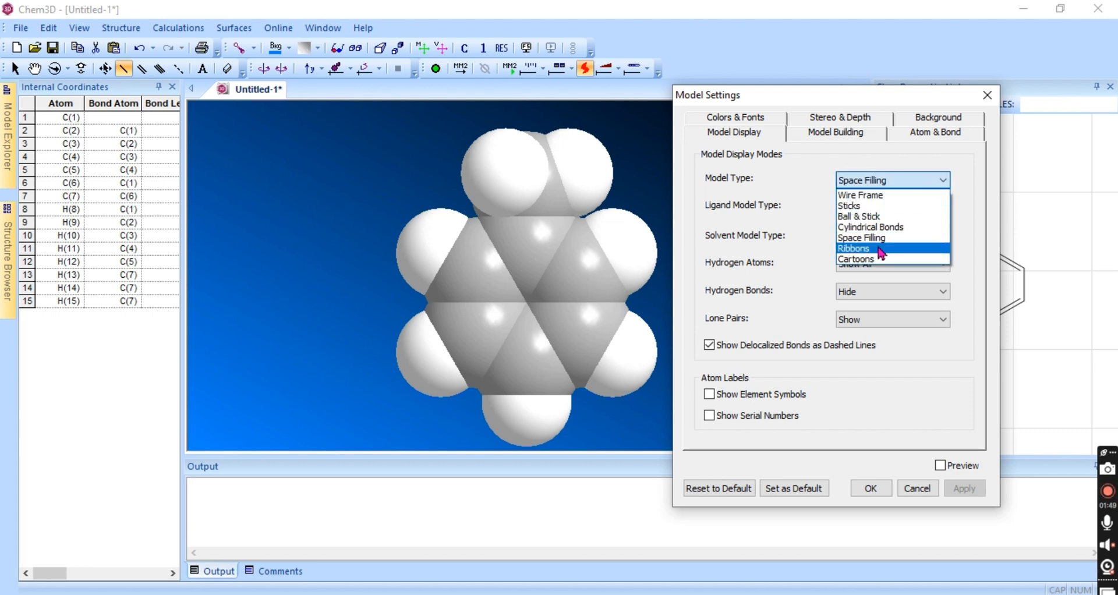
left_click(873, 248)
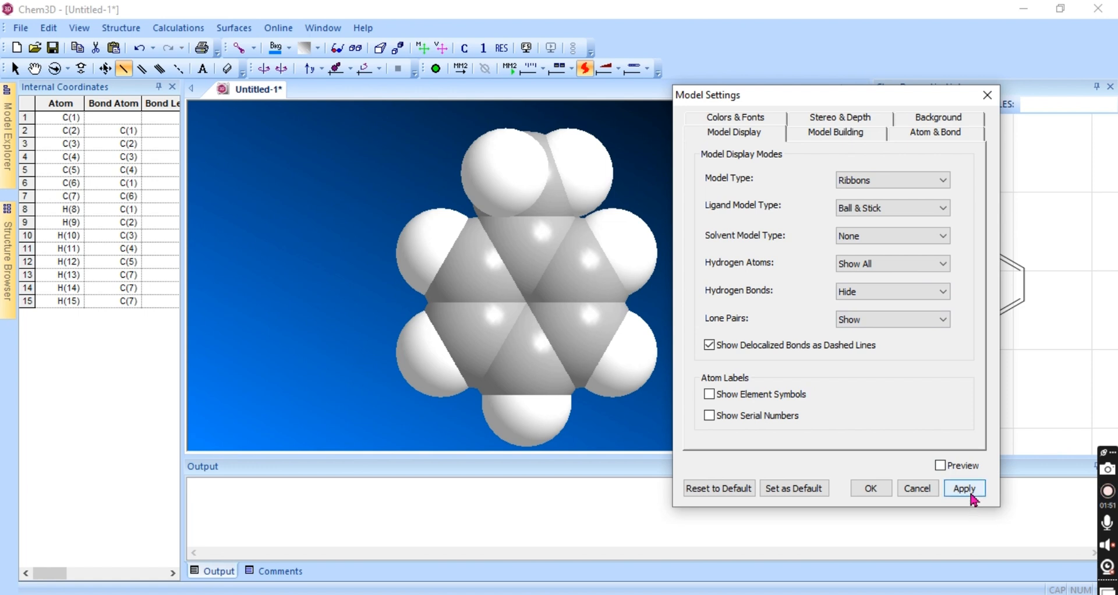
left_click(970, 493)
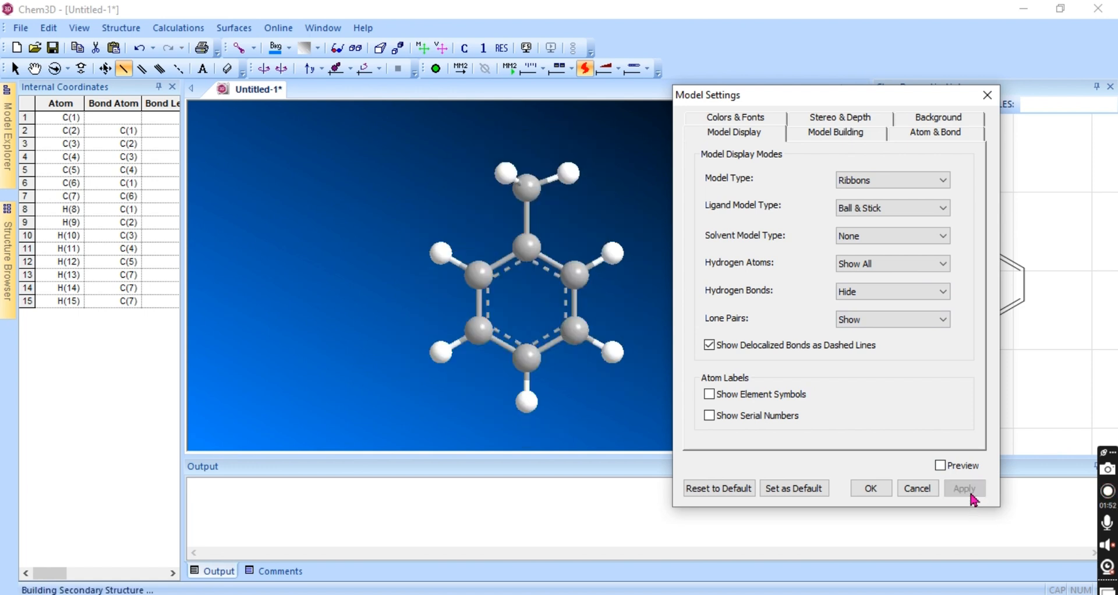
Step: Set the model type to Cartoons and apply it to the molecule
left_click(914, 181)
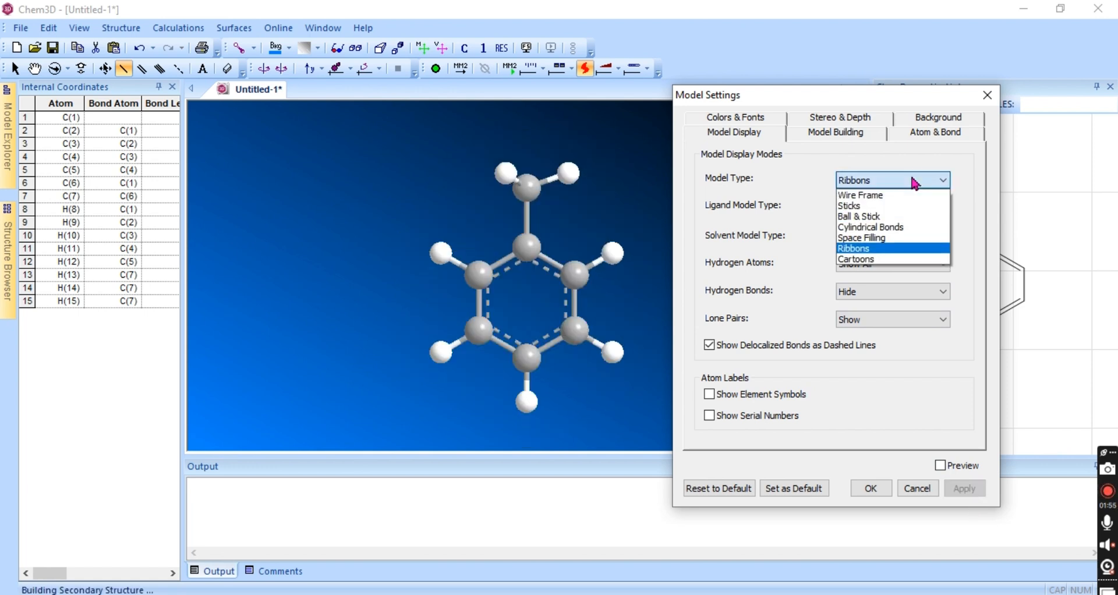
left_click(871, 260)
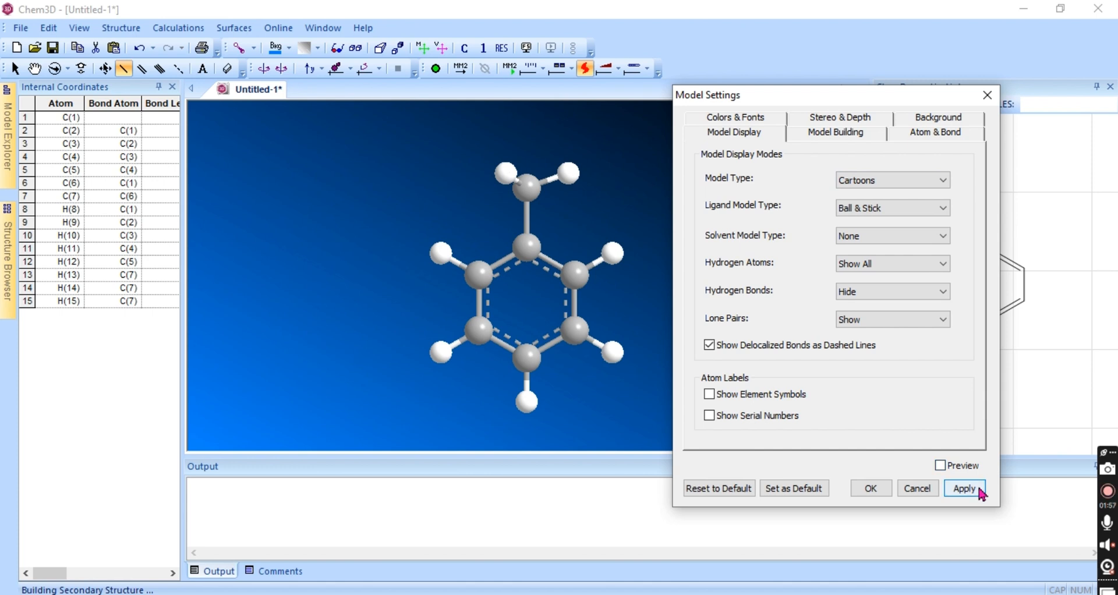
left_click(981, 492)
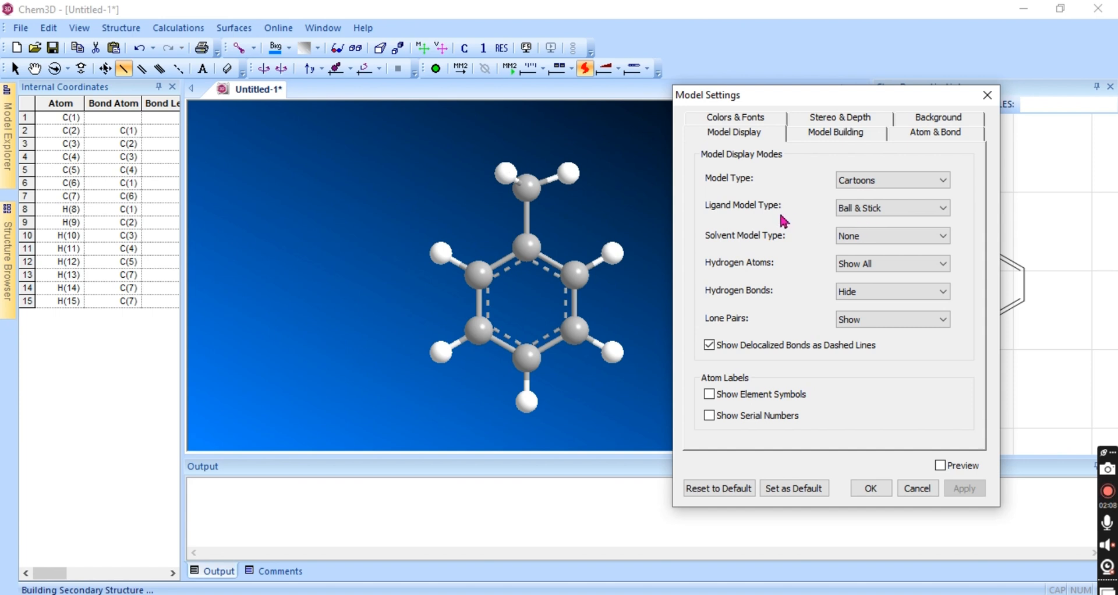
Step: Set the ligand model type to Cylindrical Bonds and apply it
left_click(860, 213)
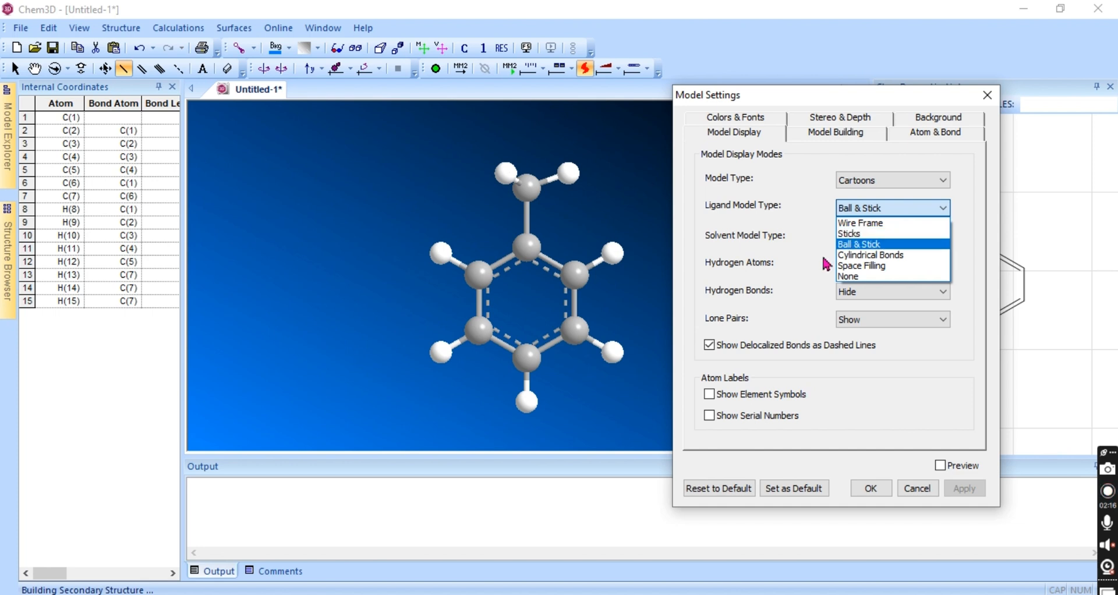
left_click(858, 259)
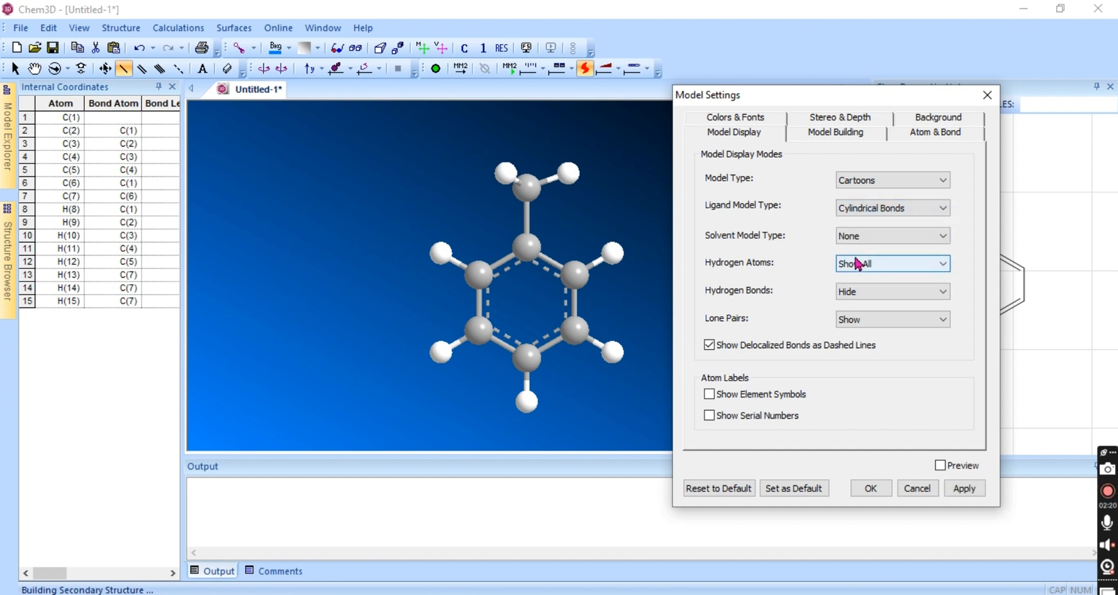
left_click(958, 490)
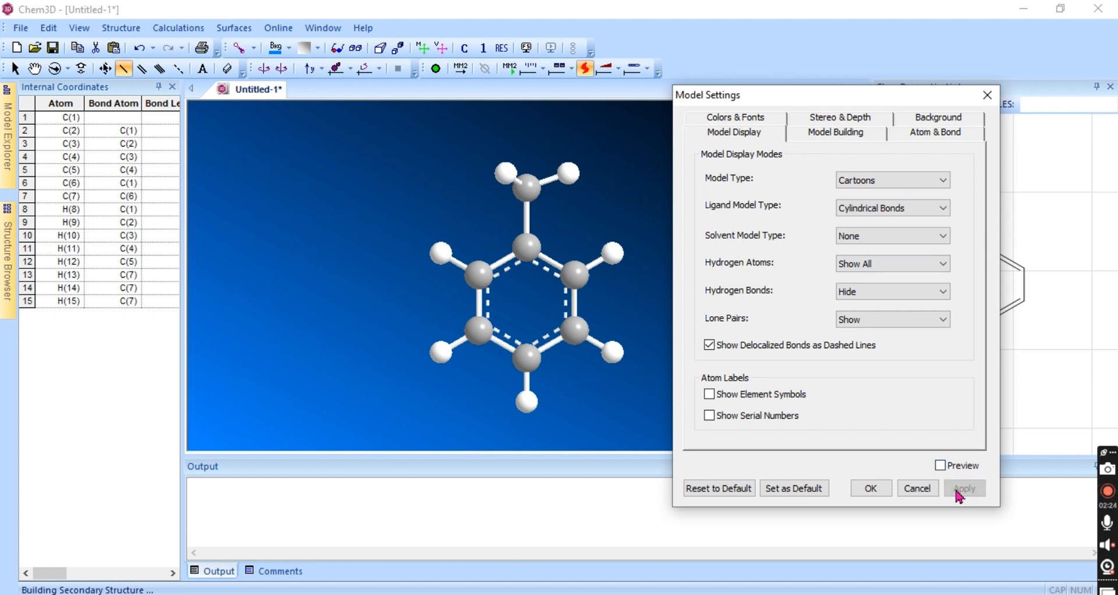
Step: Apply the Space Filling ligand model type, and return the ligand model type to Cylindrical Bonds
left_click(890, 209)
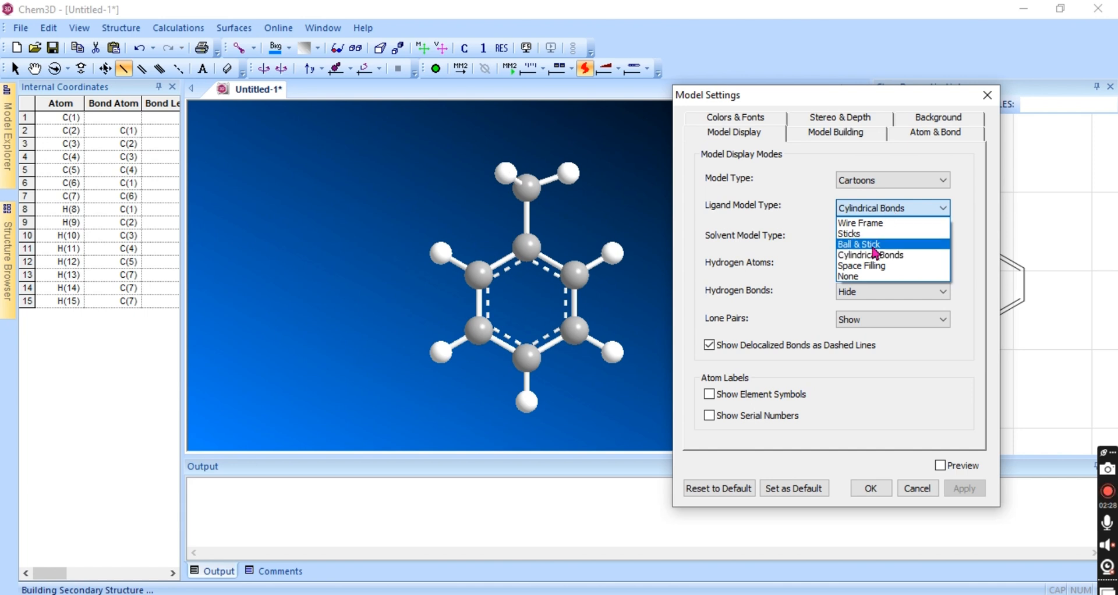
left_click(876, 265)
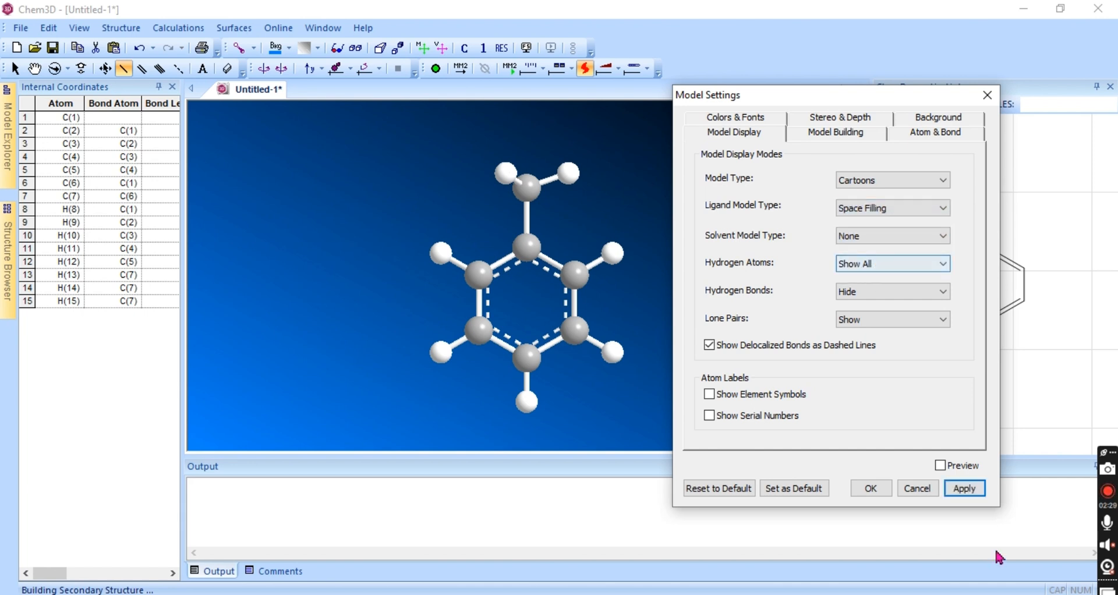
left_click(968, 490)
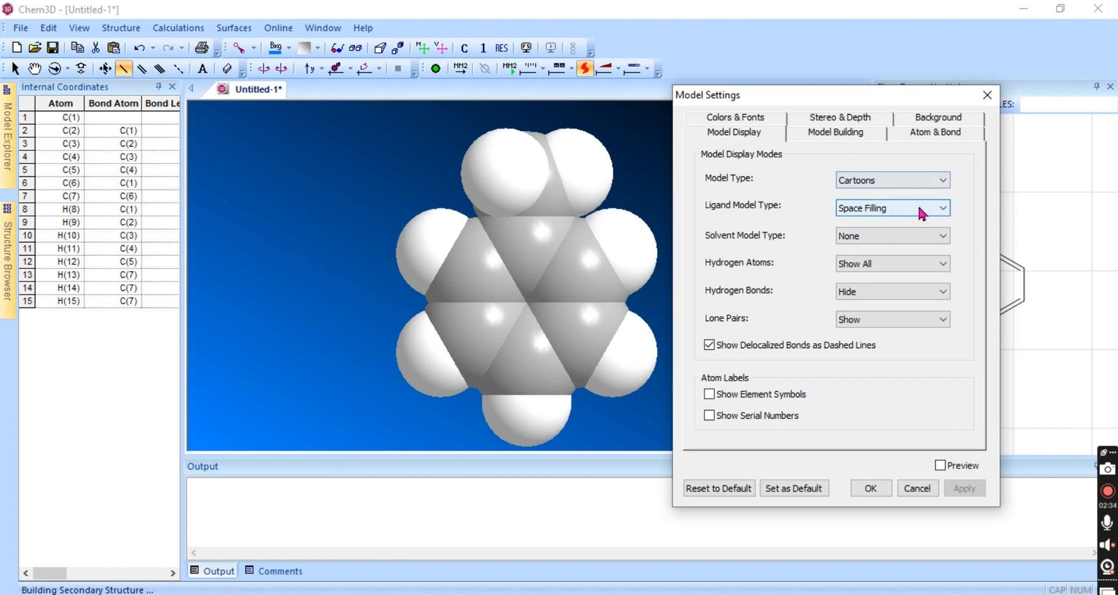
left_click(919, 207)
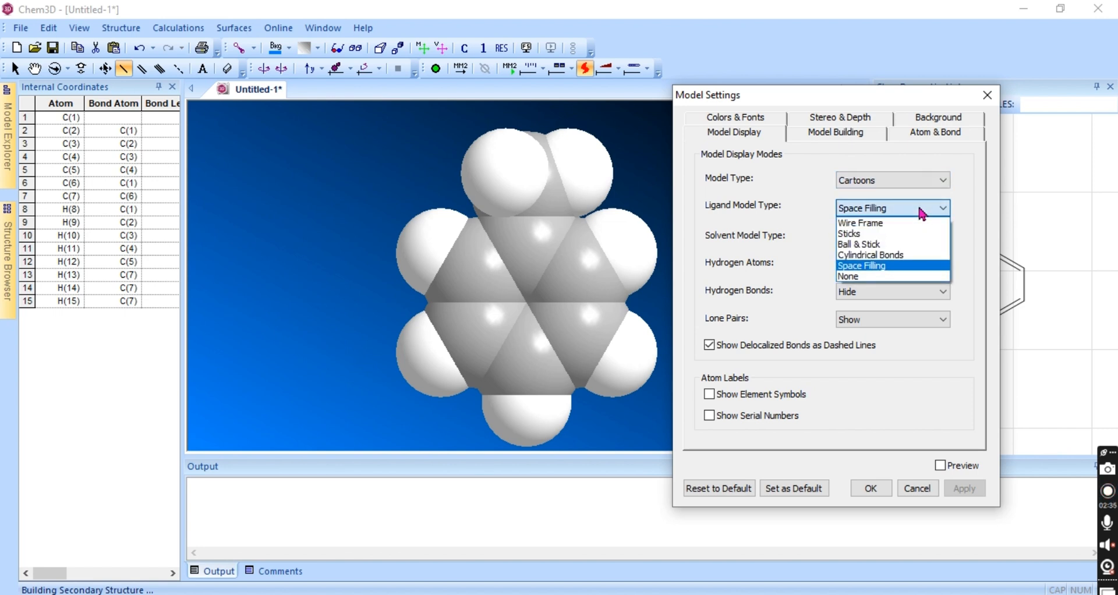
left_click(891, 256)
left_click(968, 490)
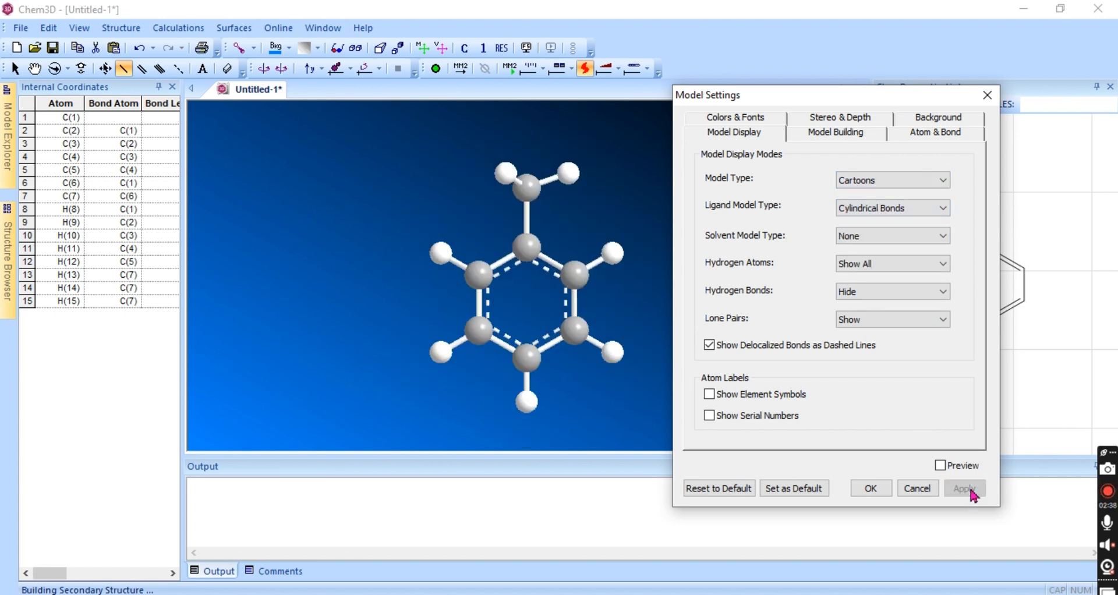
Step: Choose Cylindrical Bonds as the solvent model type in the Model Settings
left_click(912, 235)
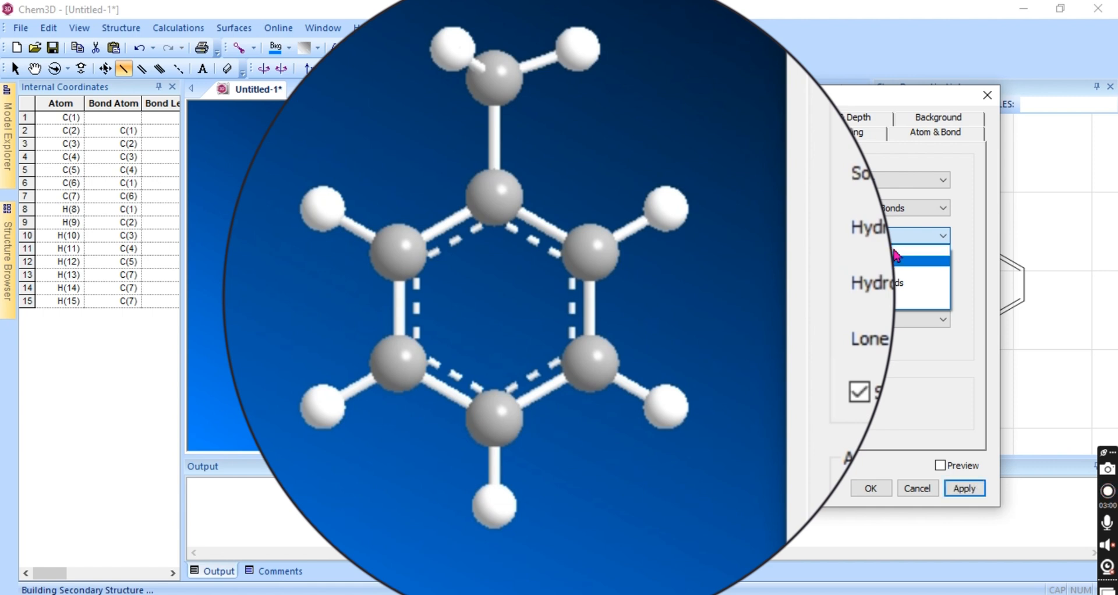
key("Down")
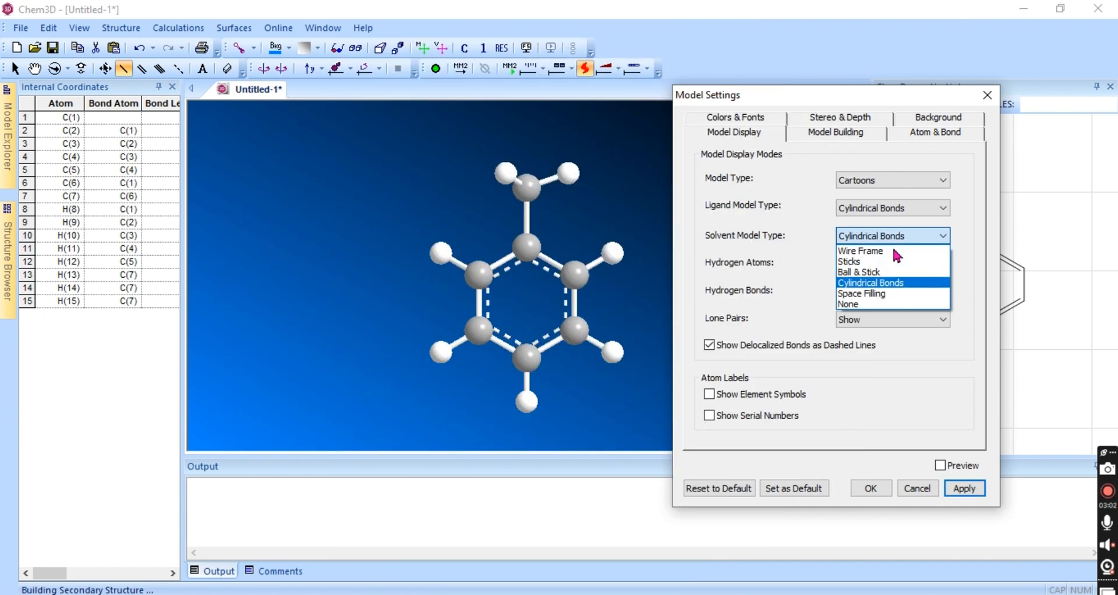
key("Down")
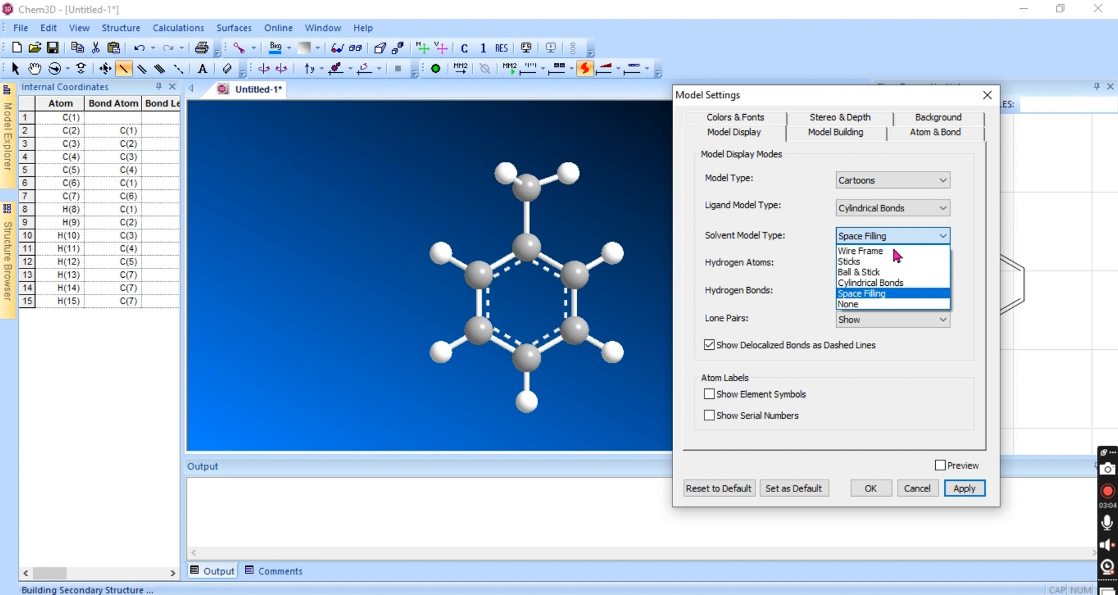
key("Down")
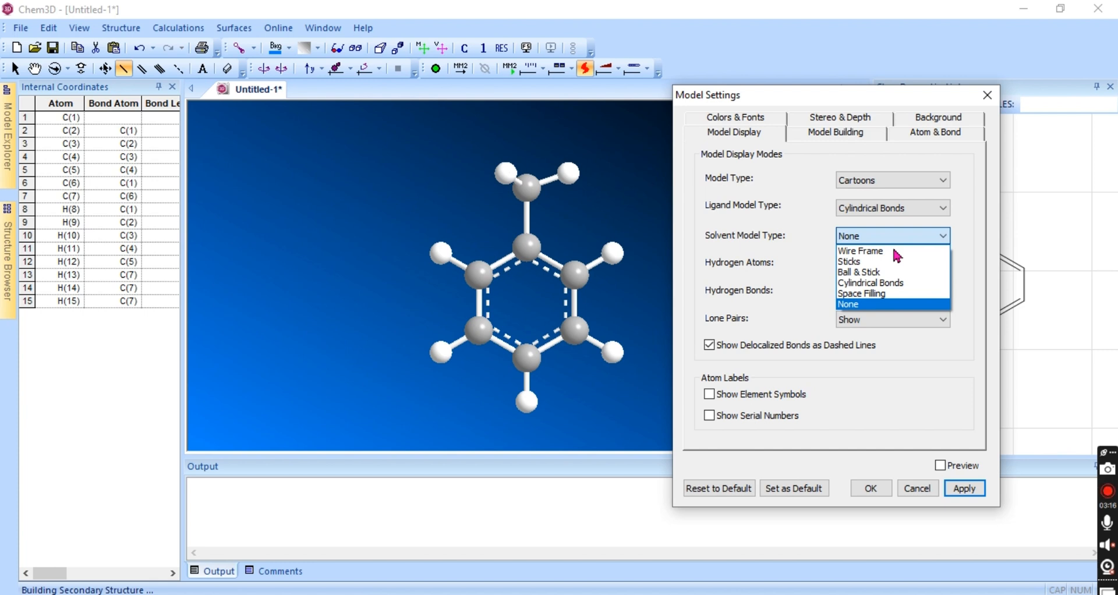
left_click(879, 282)
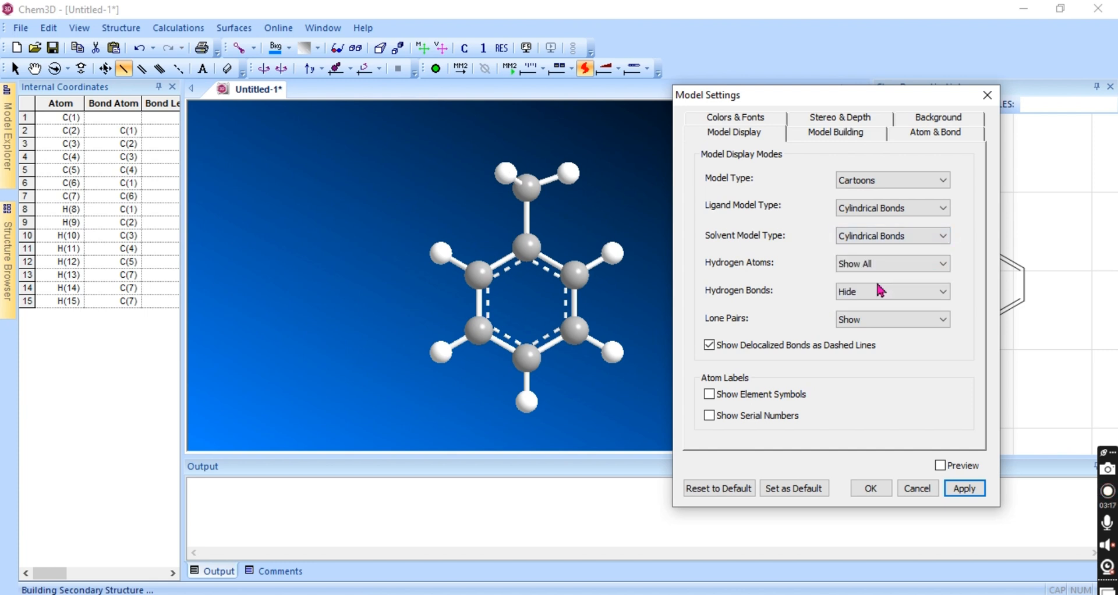
Step: Set the hydrogen atoms display to Hide and apply it to the 3D model
left_click(878, 269)
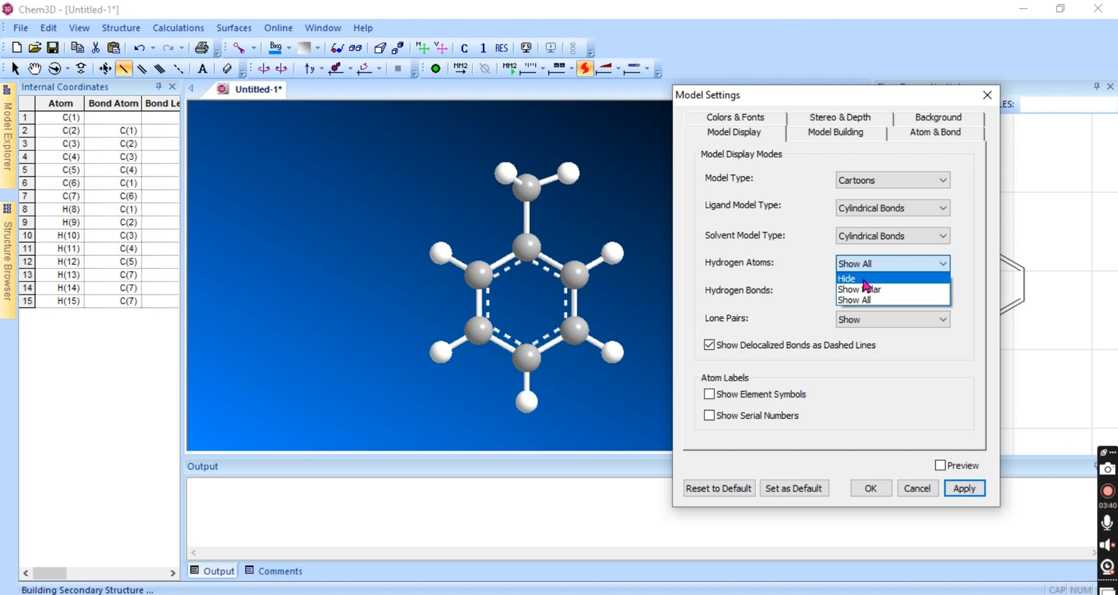
left_click(867, 279)
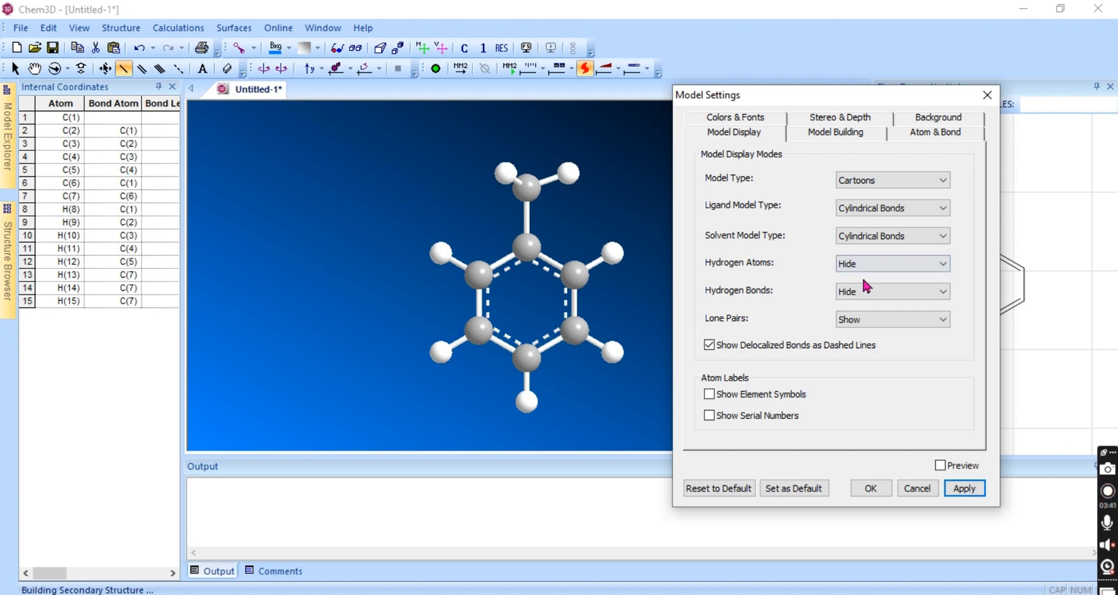
left_click(962, 490)
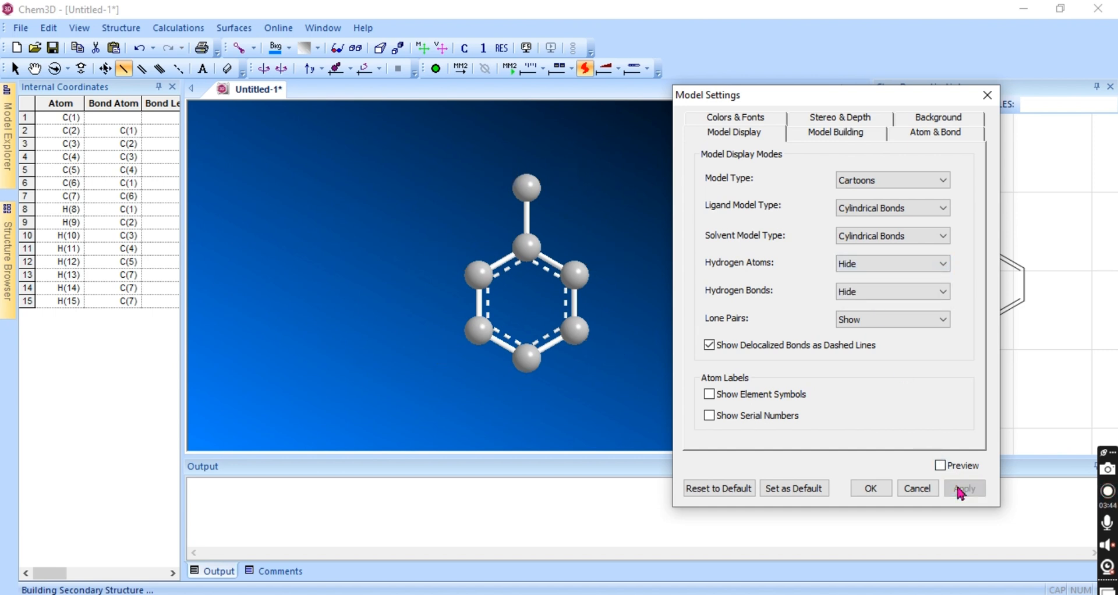
Step: Set the hydrogen atoms display to Show Polar, apply it and confirm the model settings
left_click(910, 272)
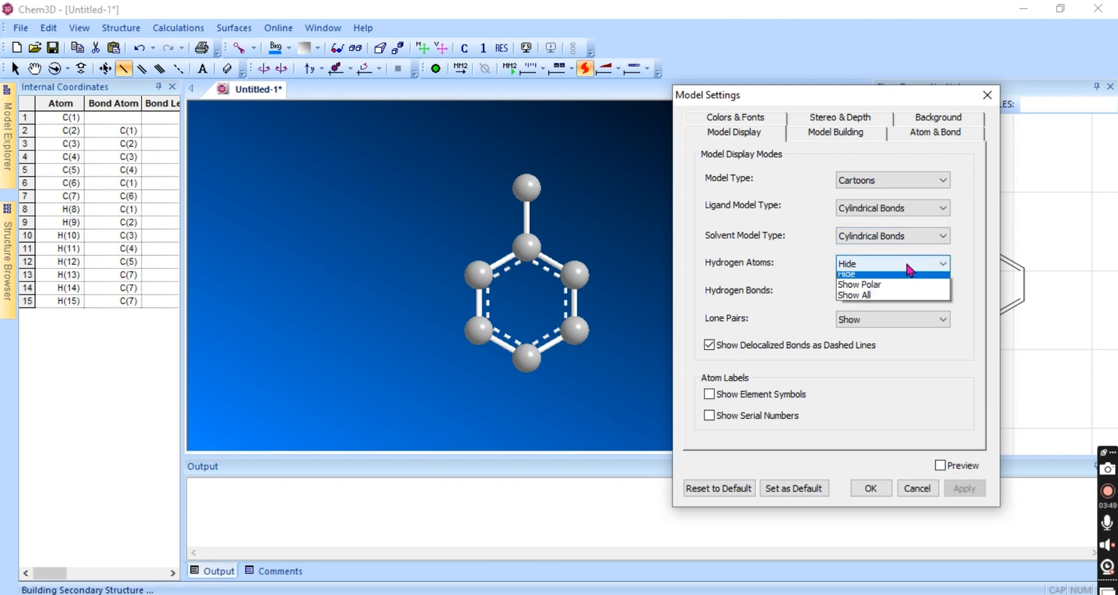
left_click(888, 290)
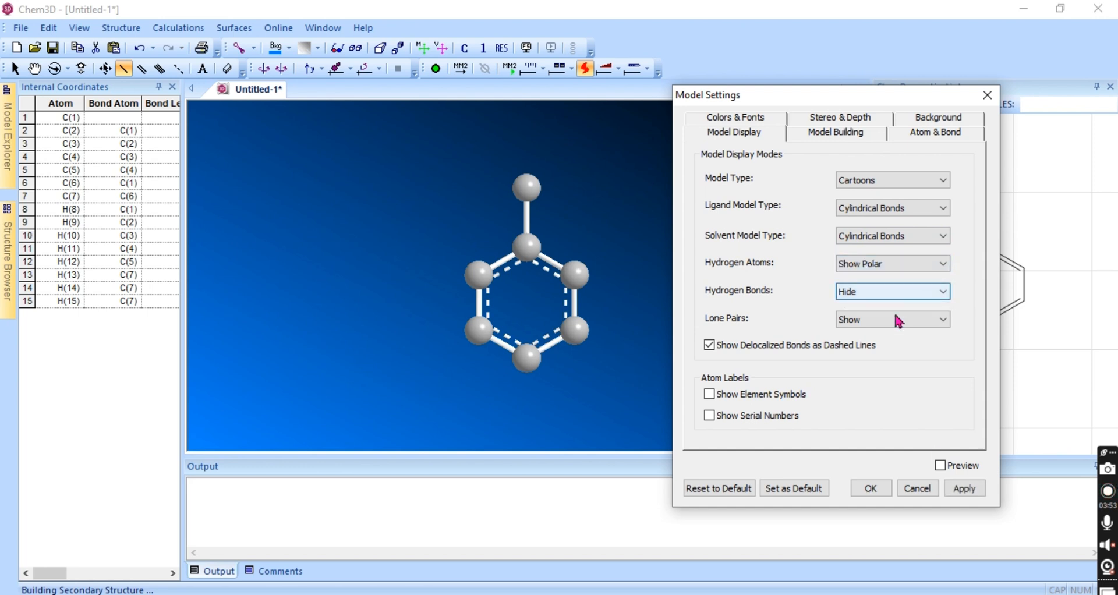
left_click(966, 492)
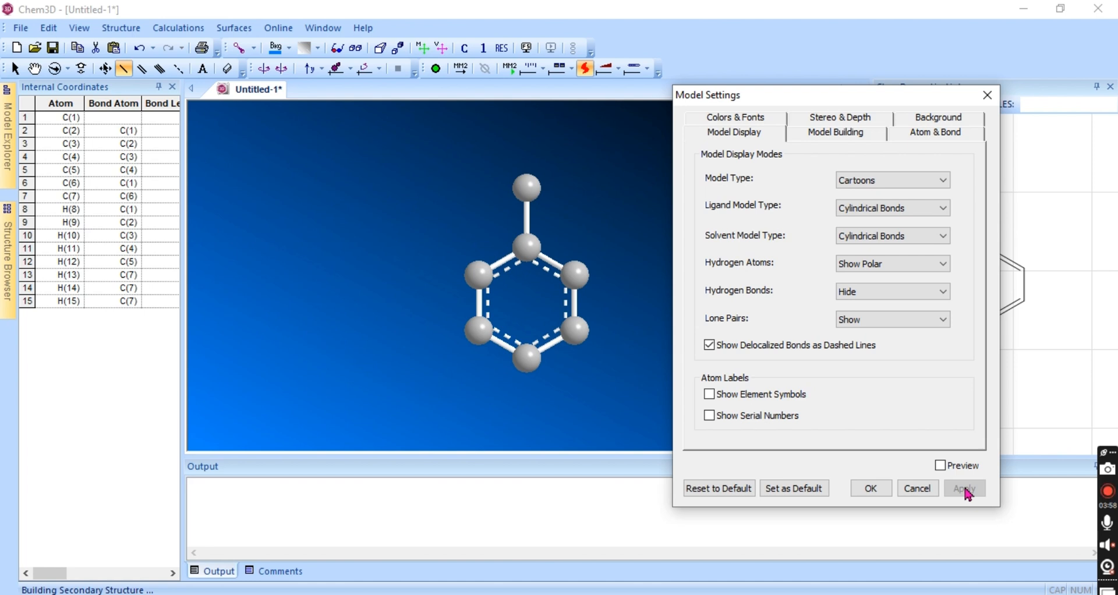
left_click(870, 487)
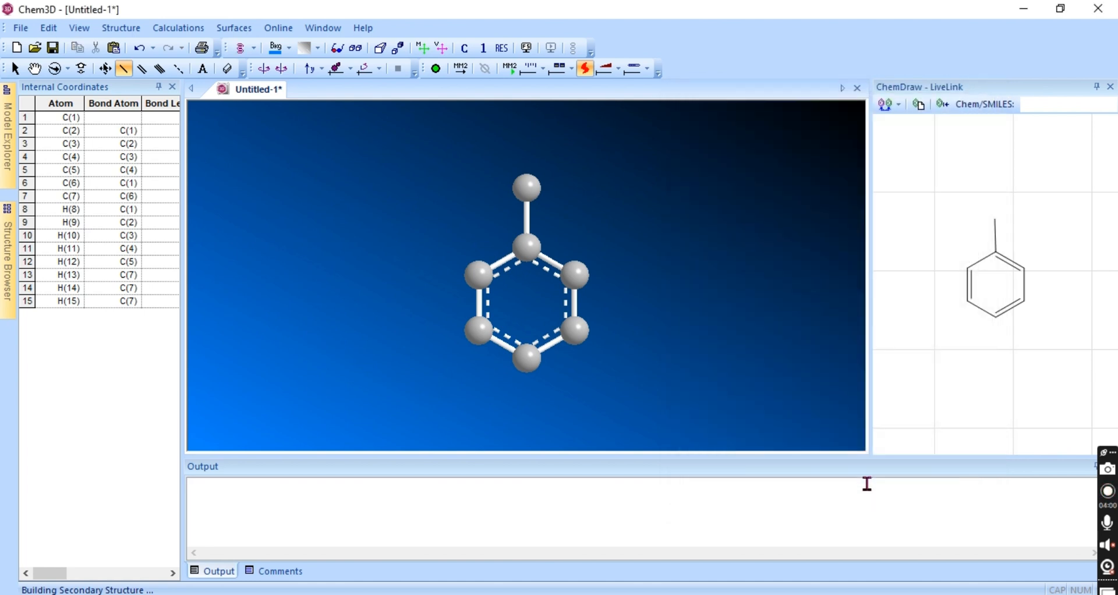
Step: Replace the methyl group on the ring with an OH label in the ChemDraw LiveLink drawing, updating the 3D model
left_click(938, 357)
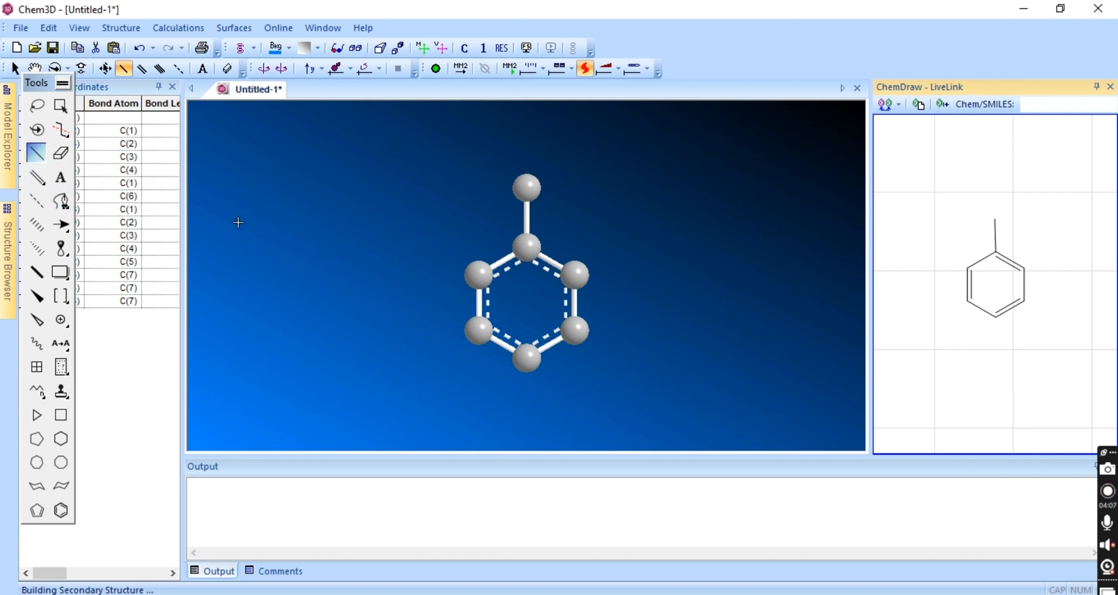
left_click(59, 176)
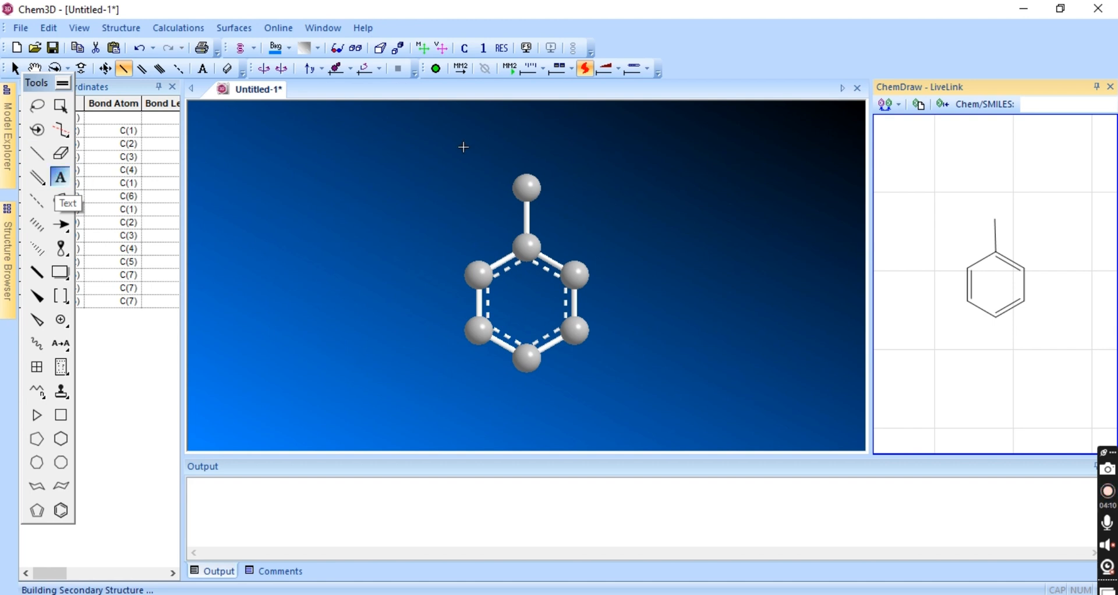
left_click(994, 221)
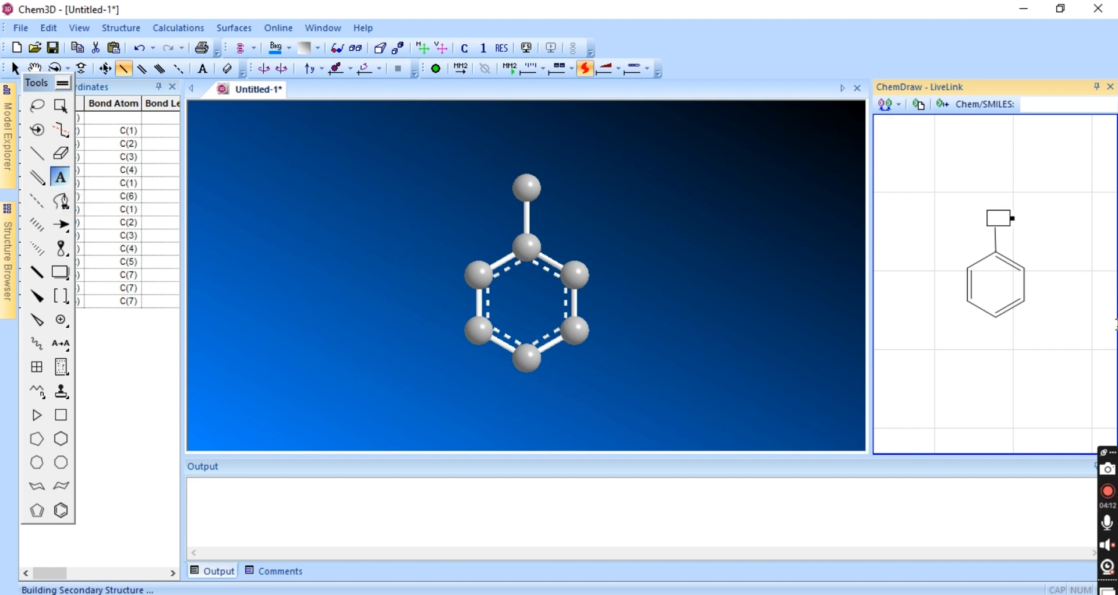
type("OH")
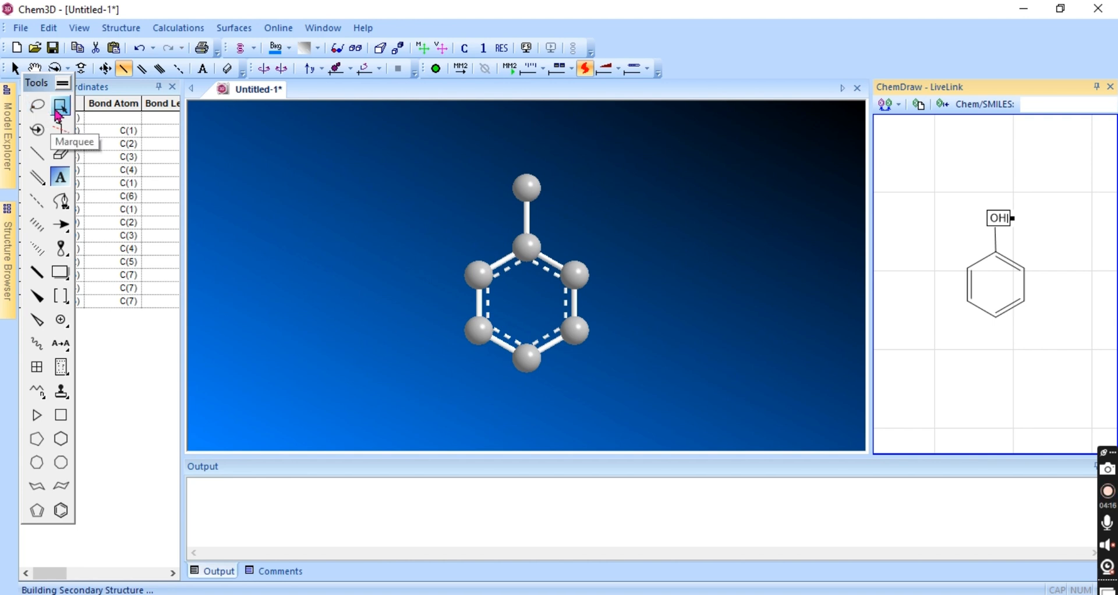
left_click(56, 110)
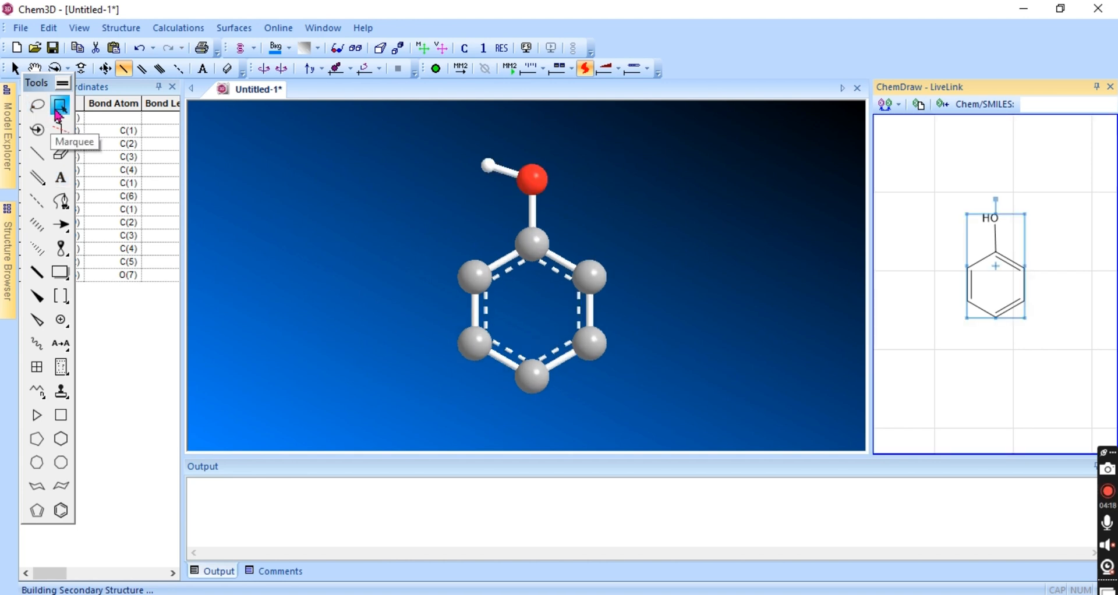
Step: Reopen the Model Settings beside the molecule, set the hydrogen atoms display to Show All and apply it
left_click(24, 29)
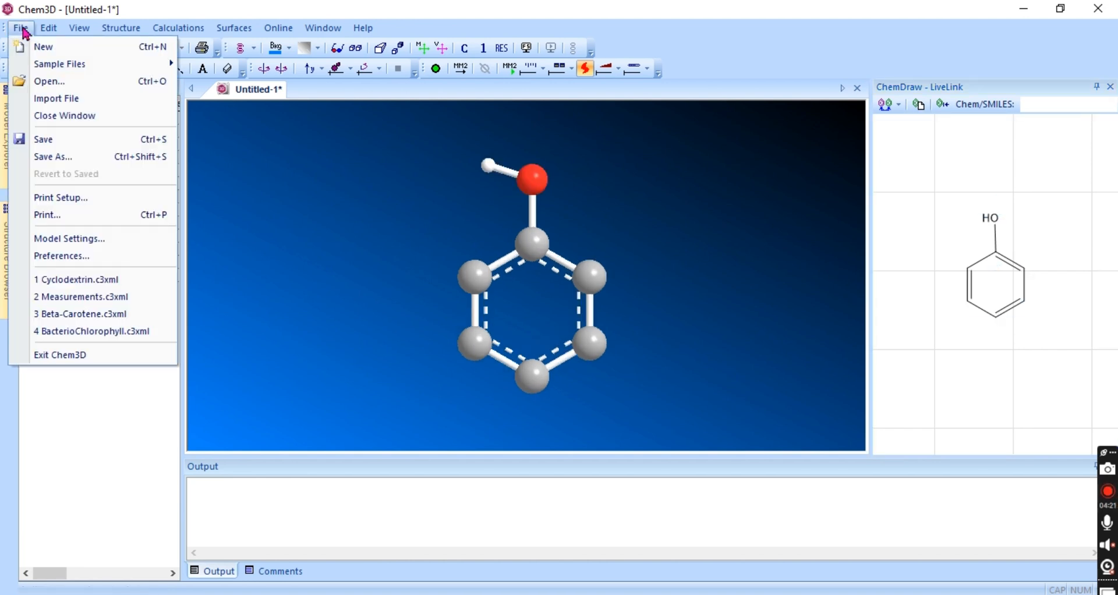
left_click(69, 239)
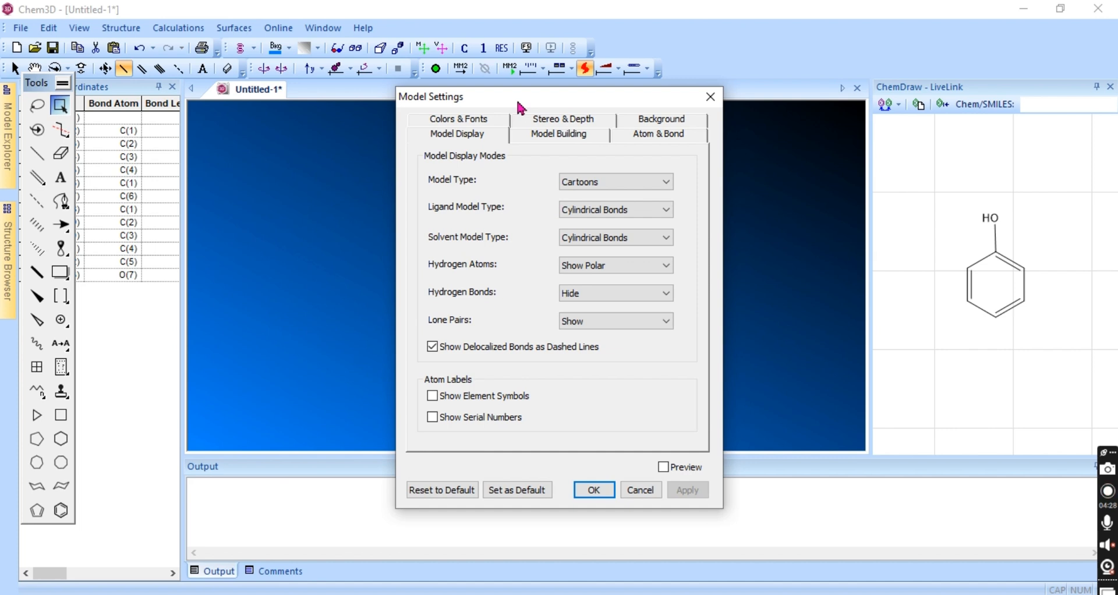
left_click_drag(519, 108, 844, 129)
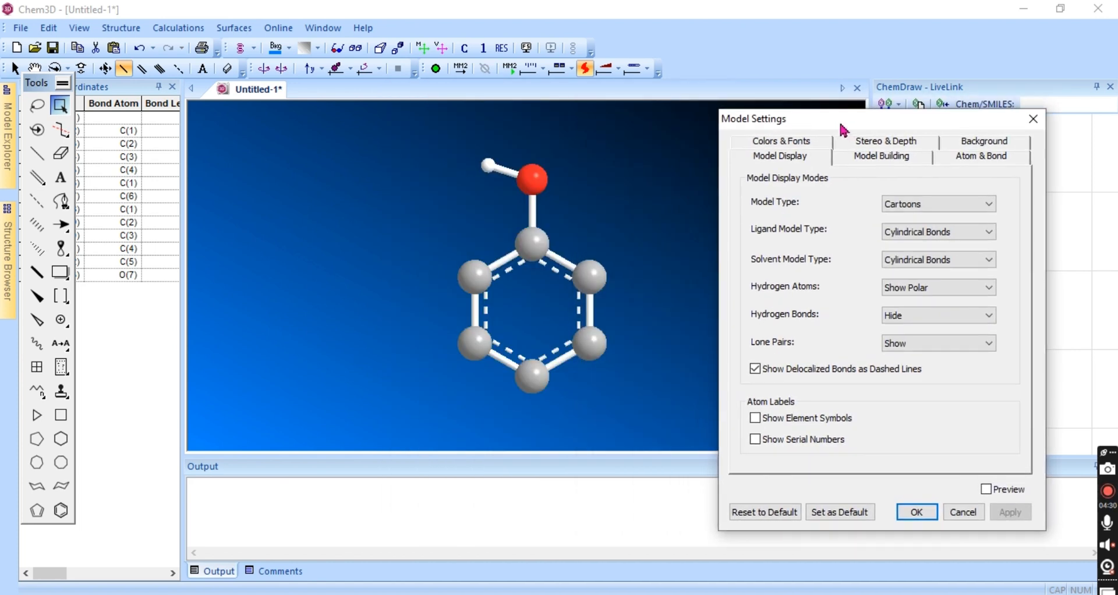
left_click(956, 288)
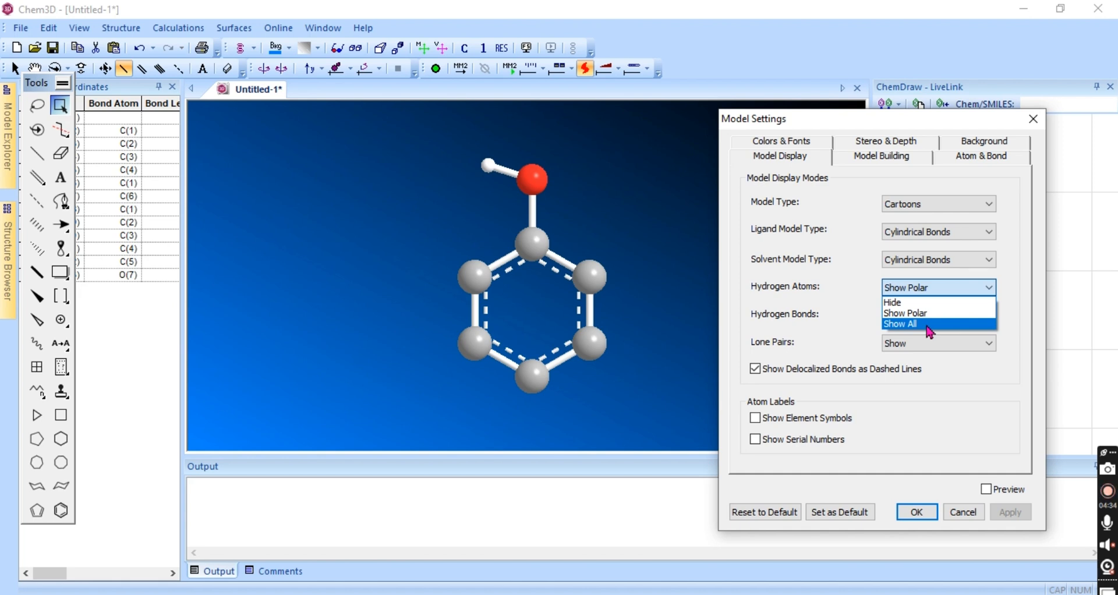
left_click(928, 326)
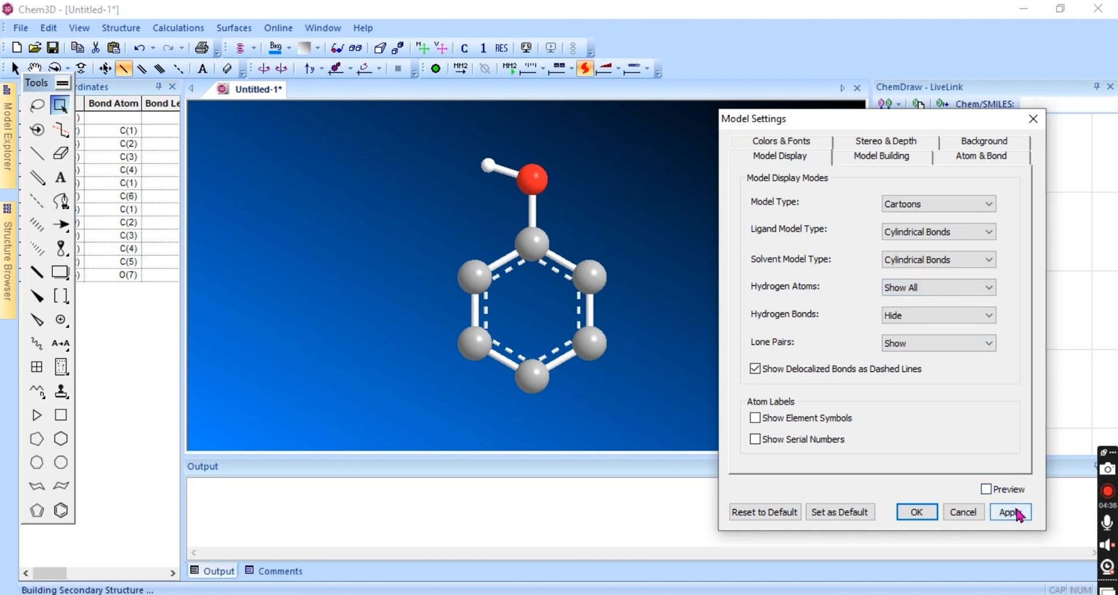
left_click(1016, 514)
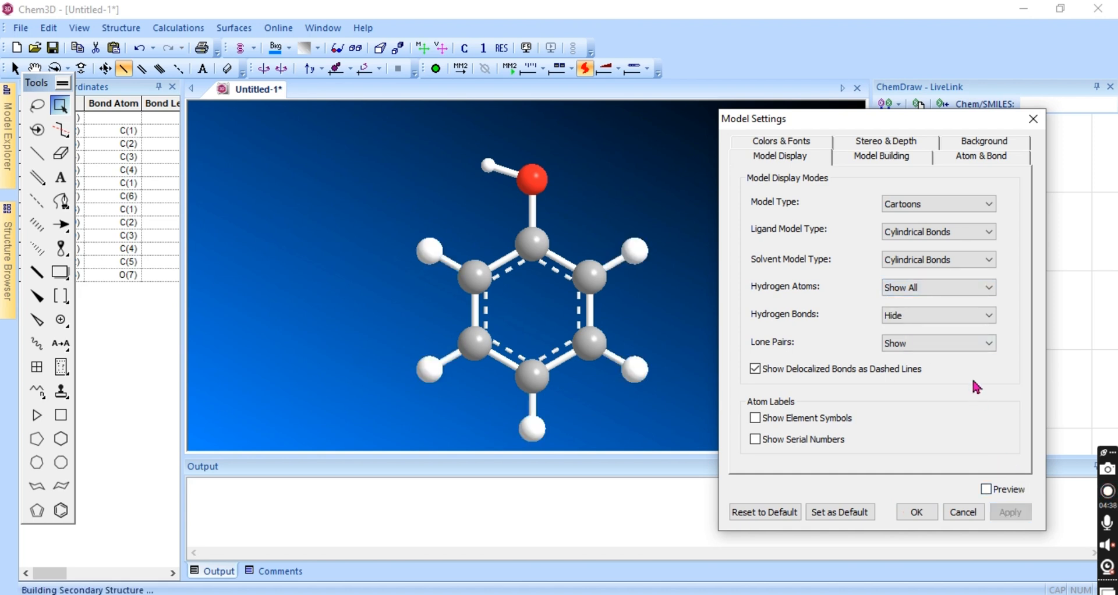
Step: Set the hydrogen bonds display to Show Intermolecular and apply it to the model
left_click(930, 318)
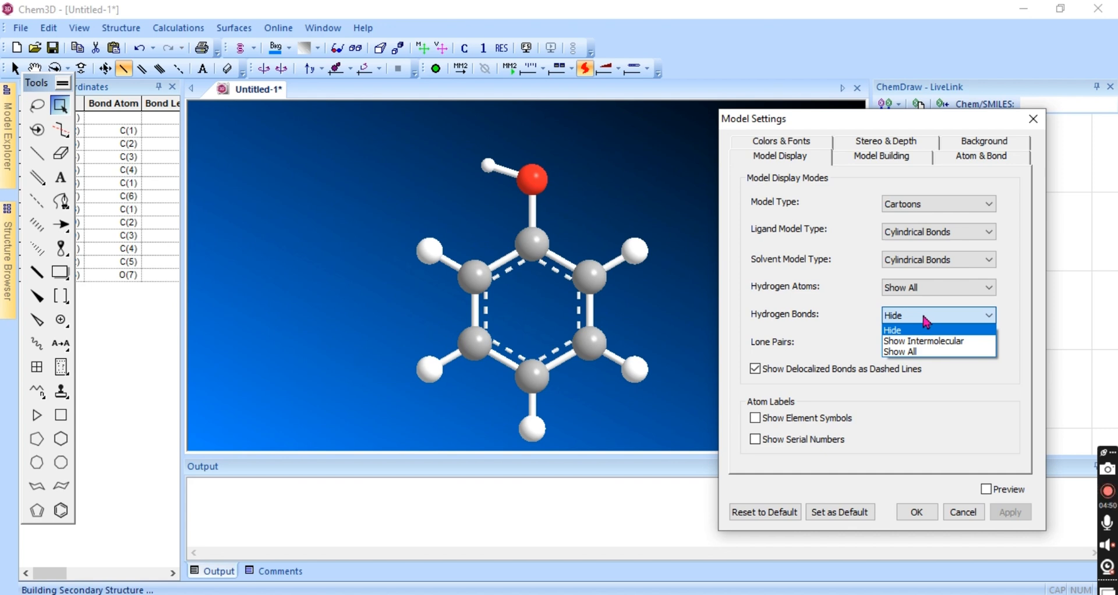
left_click(924, 331)
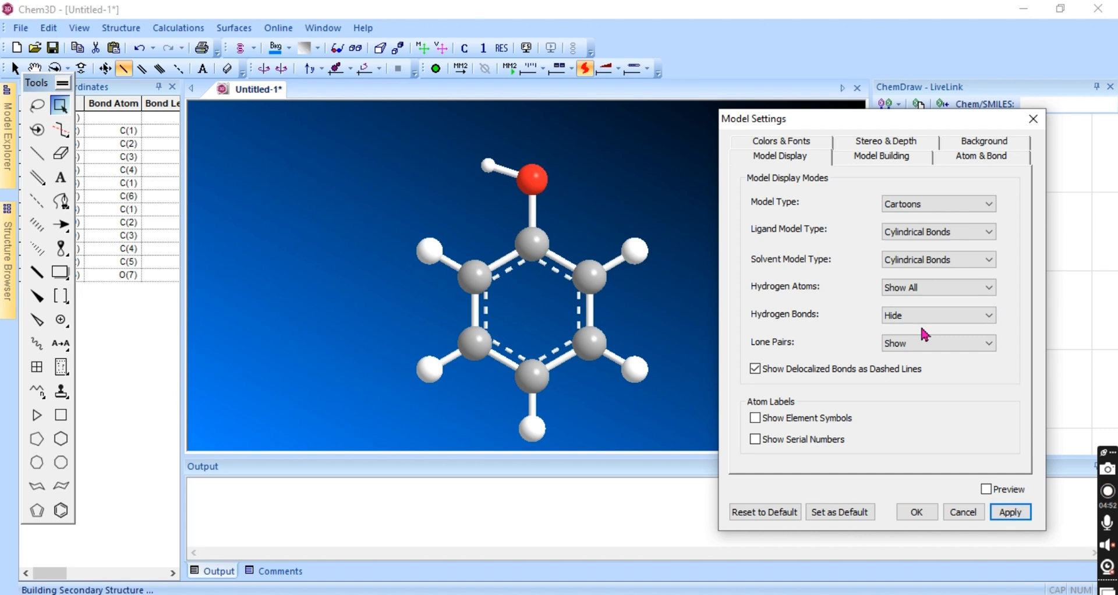
left_click(924, 319)
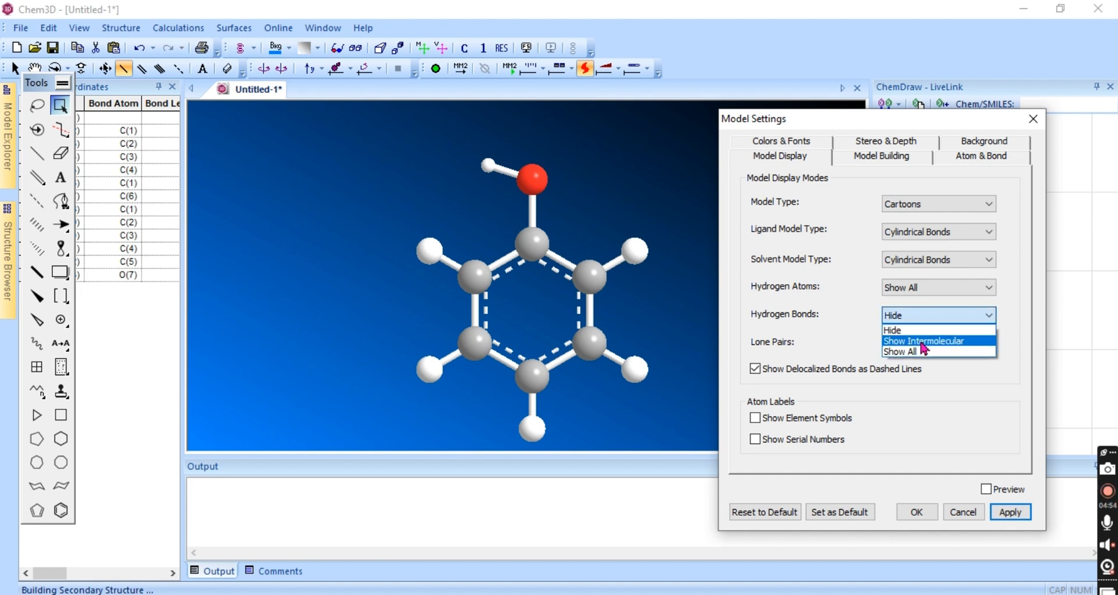
left_click(923, 342)
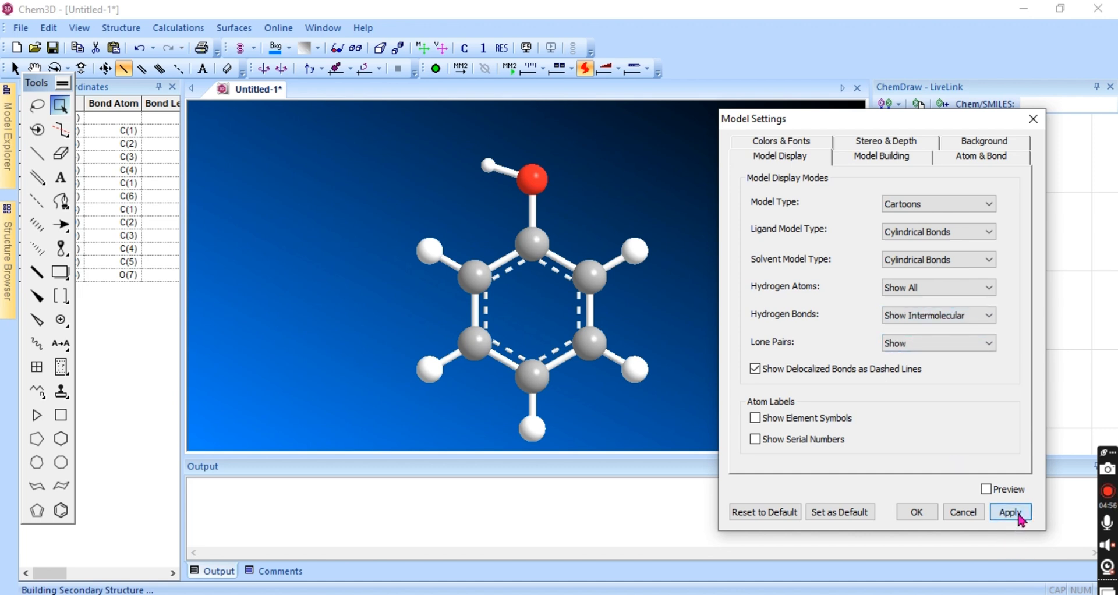
left_click(1011, 512)
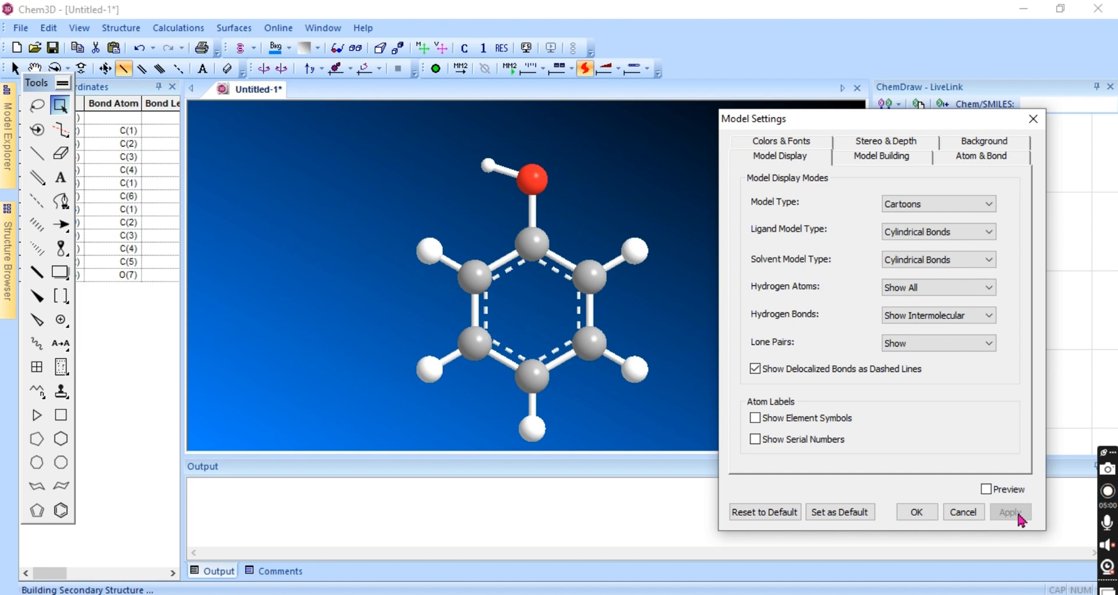
Step: Set the hydrogen bonds display to Show All and apply it to the model
left_click(953, 315)
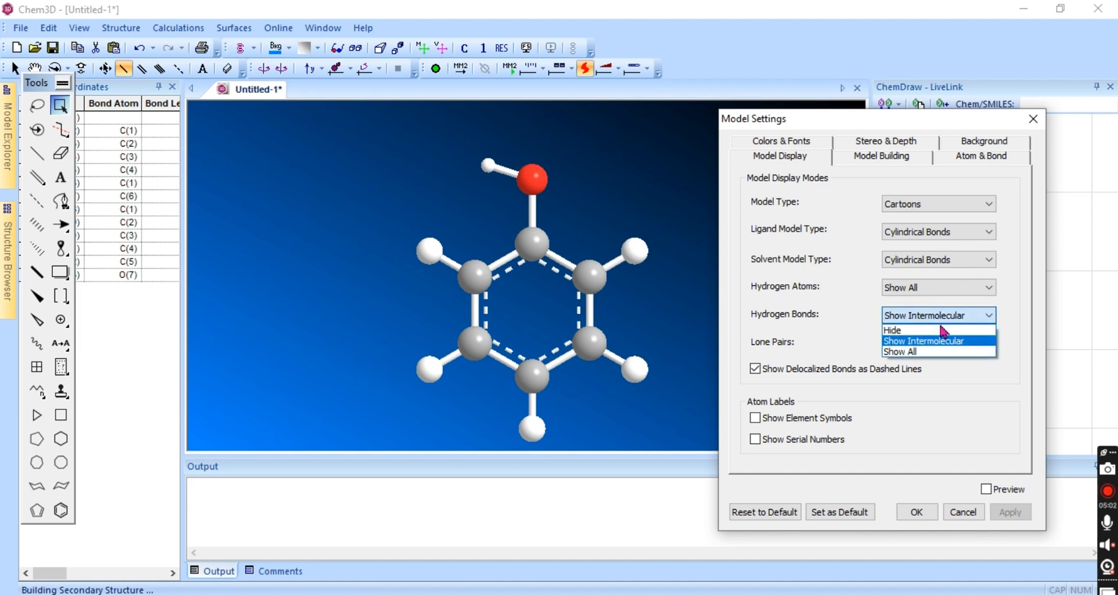
left_click(925, 352)
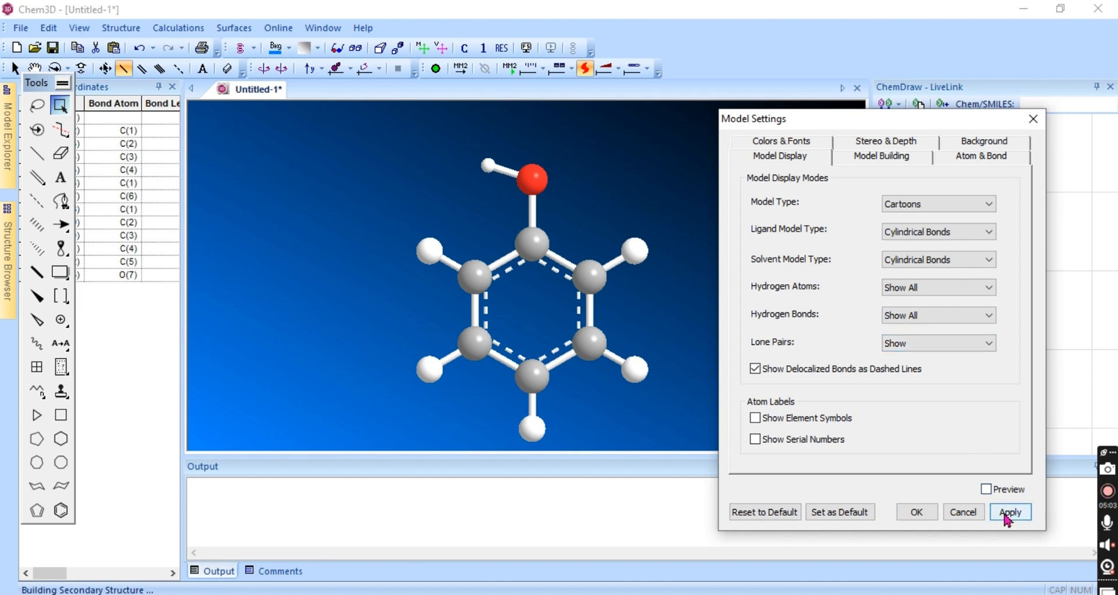
left_click(1008, 513)
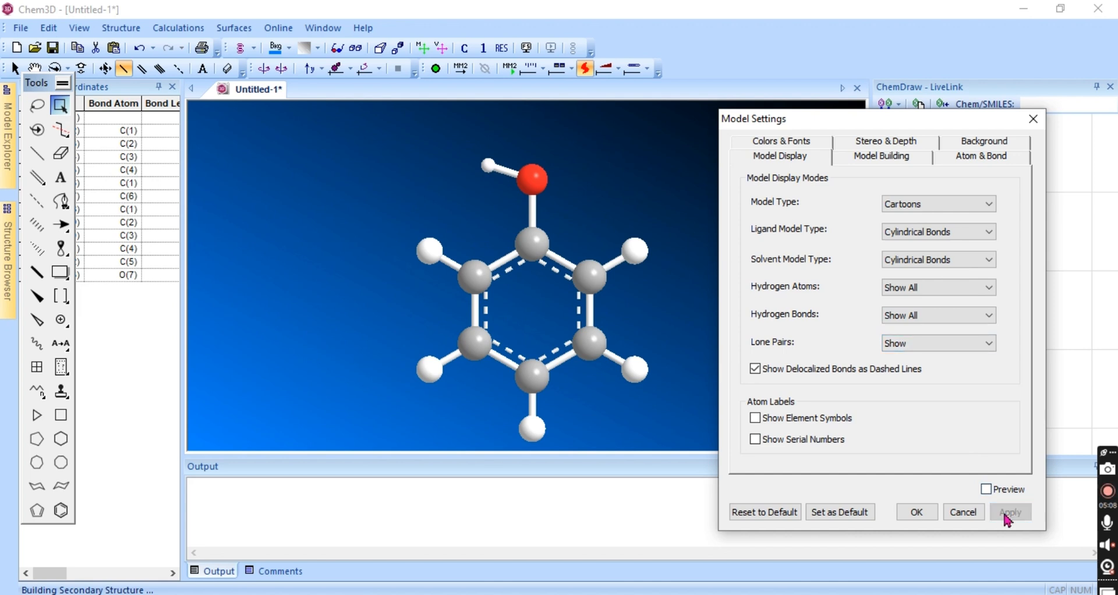
Step: Set the lone pairs display to Hide and apply it to the model
left_click(943, 340)
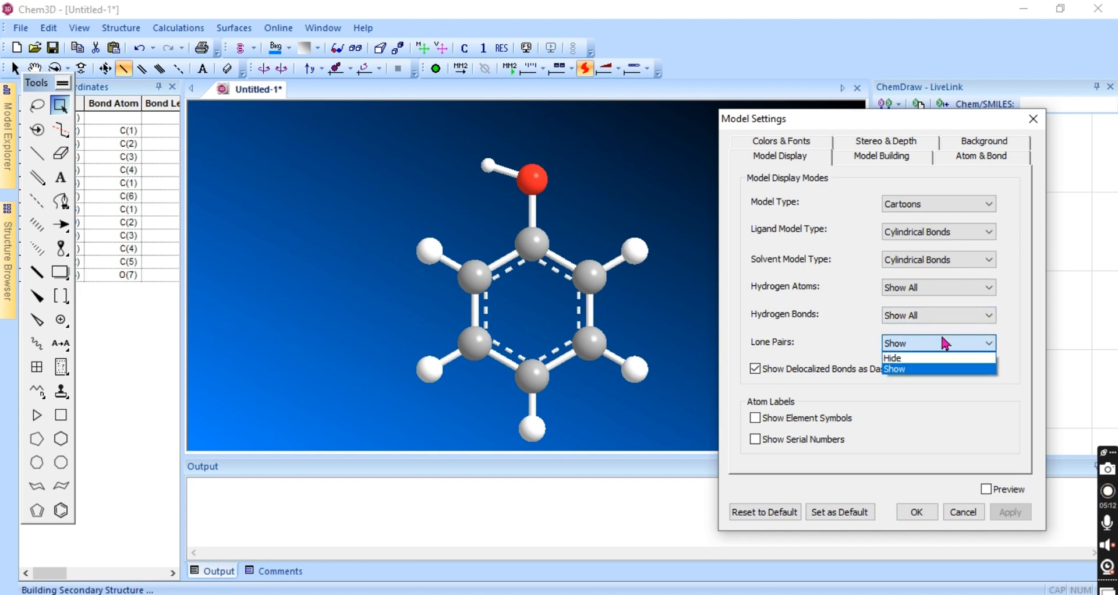
left_click(903, 359)
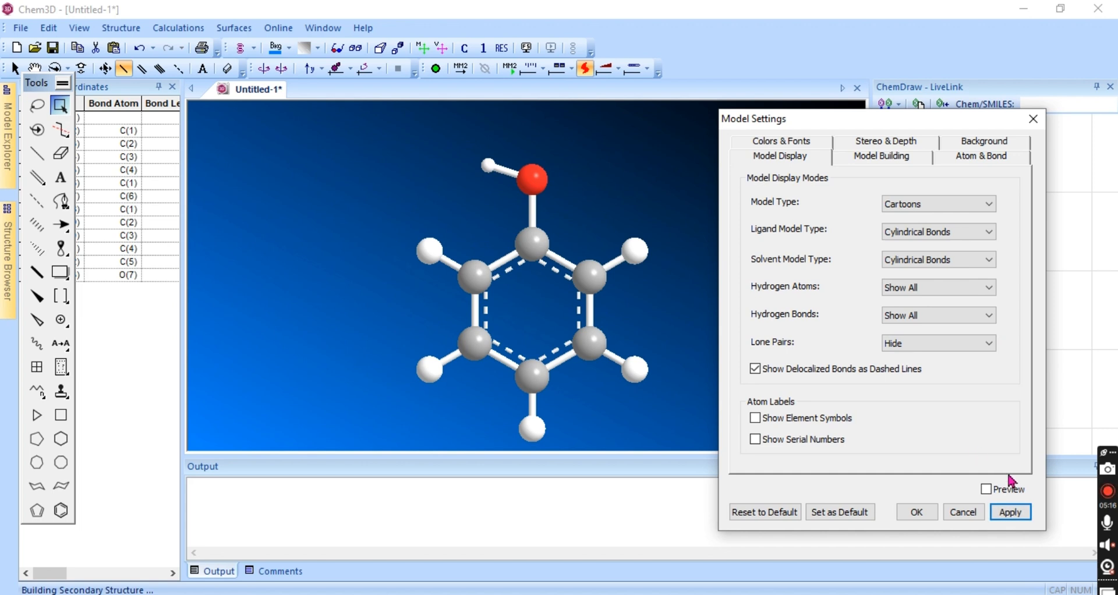
left_click(1013, 514)
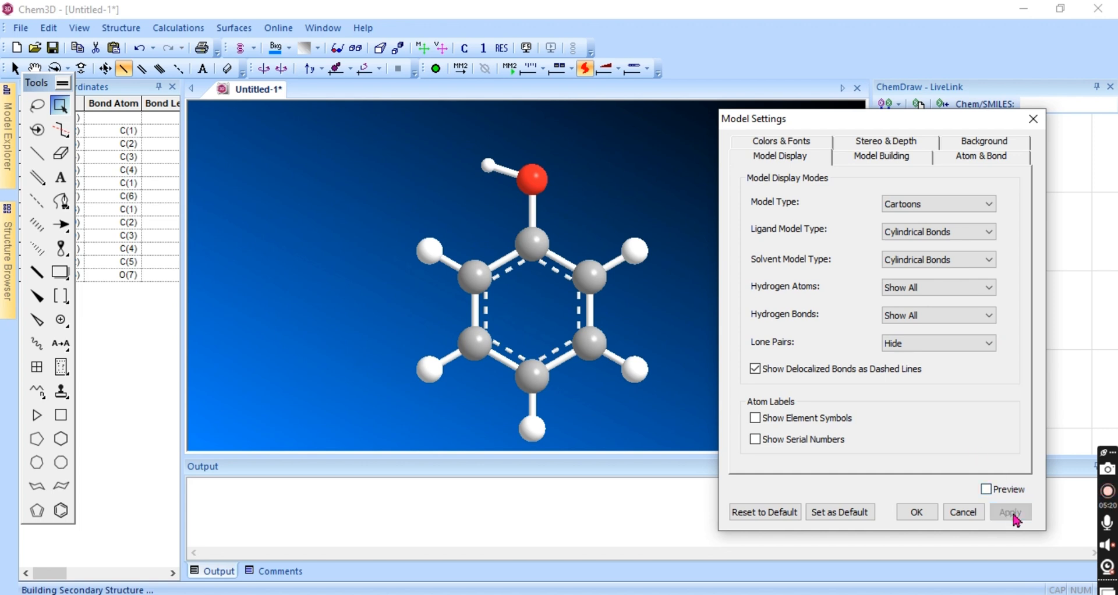
Step: Set the lone pairs display to Show and apply it to the model
left_click(971, 343)
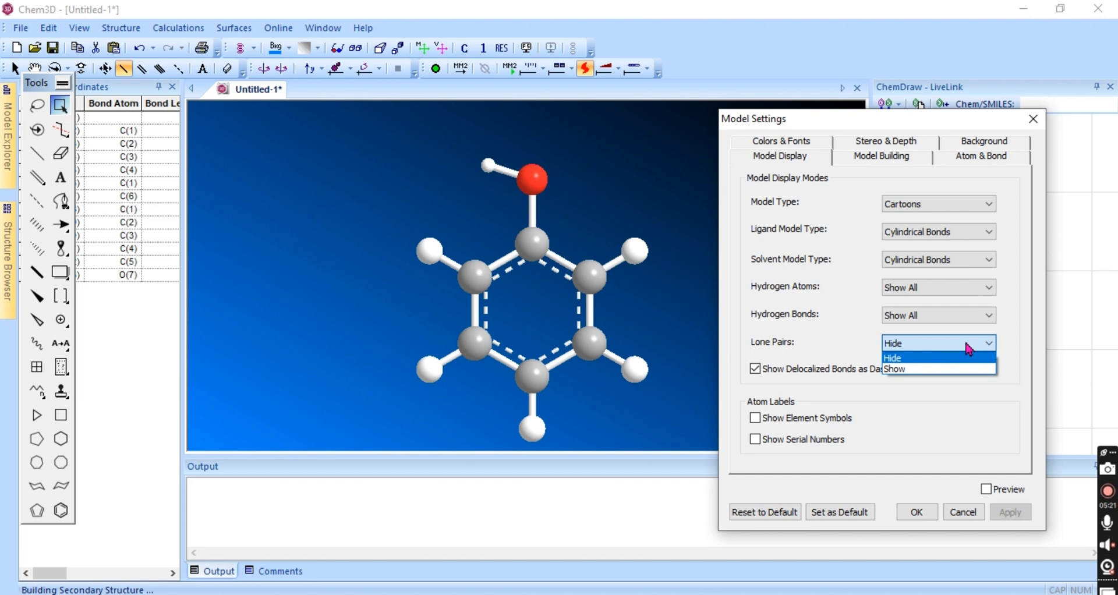
left_click(931, 370)
left_click(1009, 514)
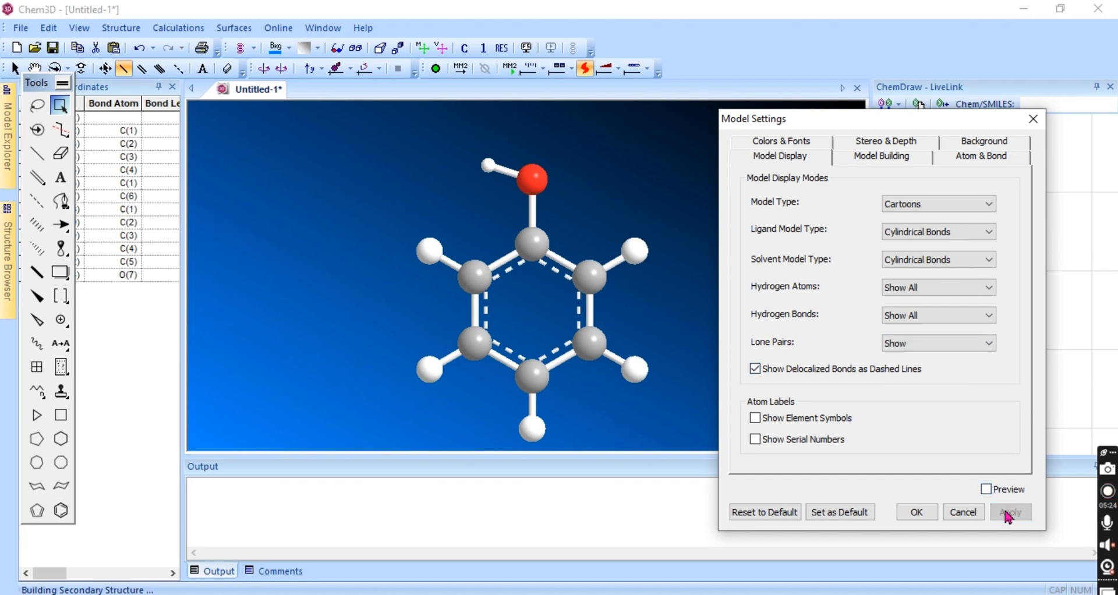
Step: Label the atoms with element symbols and apply, then add serial numbers to the labels and apply again
left_click(829, 426)
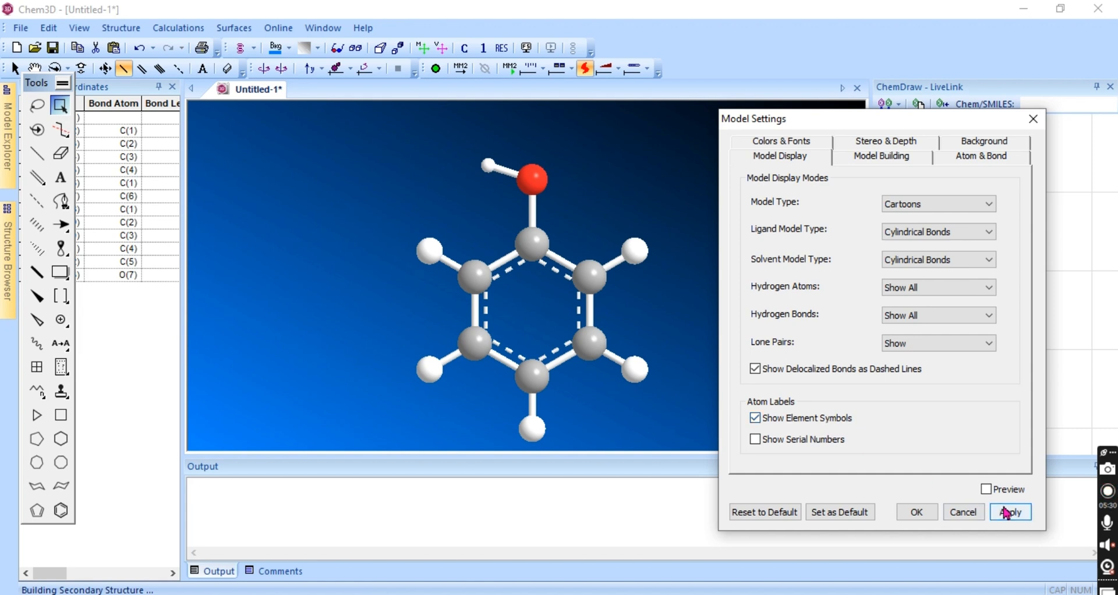
left_click(1007, 514)
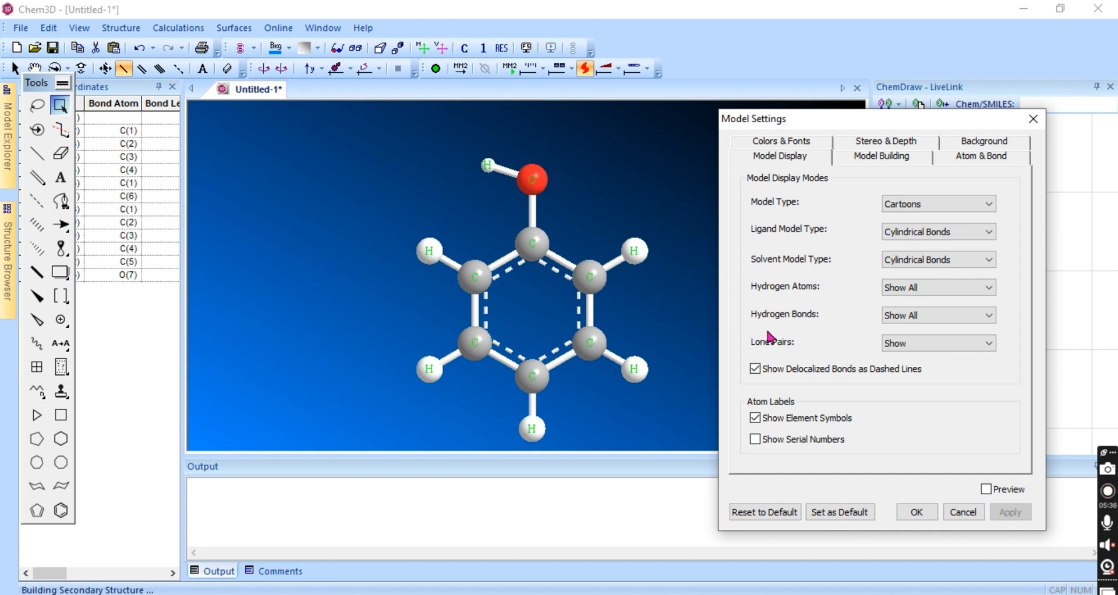
left_click(795, 450)
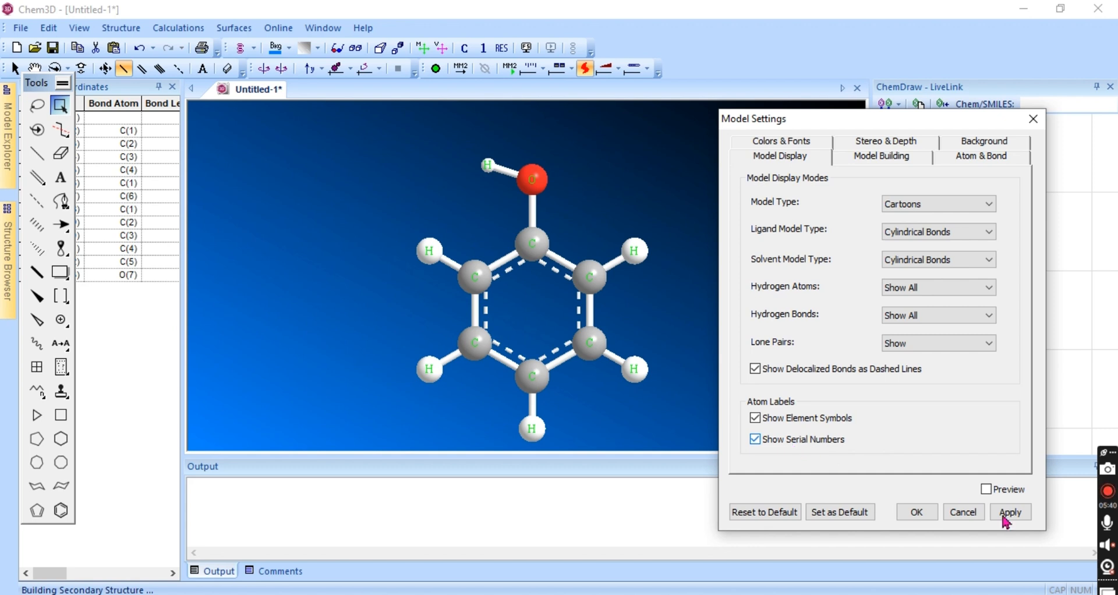
left_click(1018, 517)
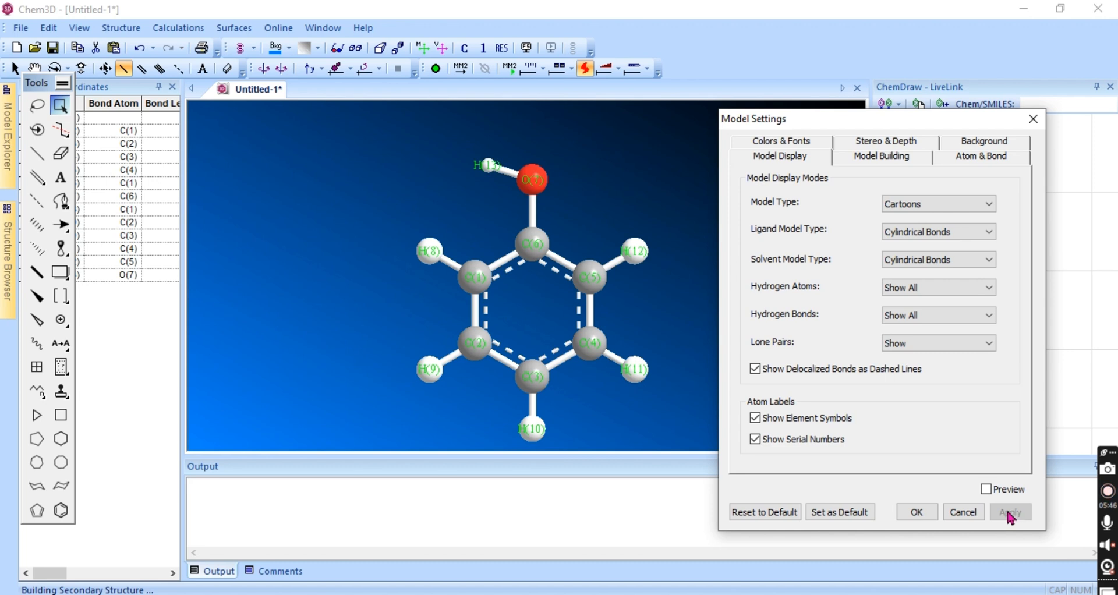
Step: Reset the model display settings to default, then color the model by Monochrome and apply it
left_click(779, 511)
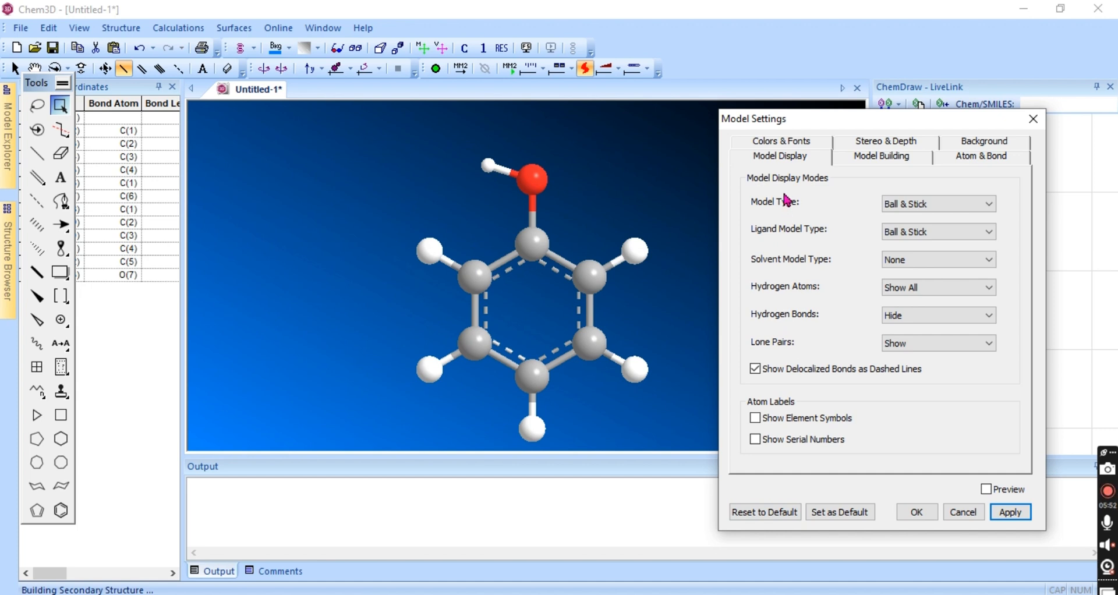
left_click(786, 144)
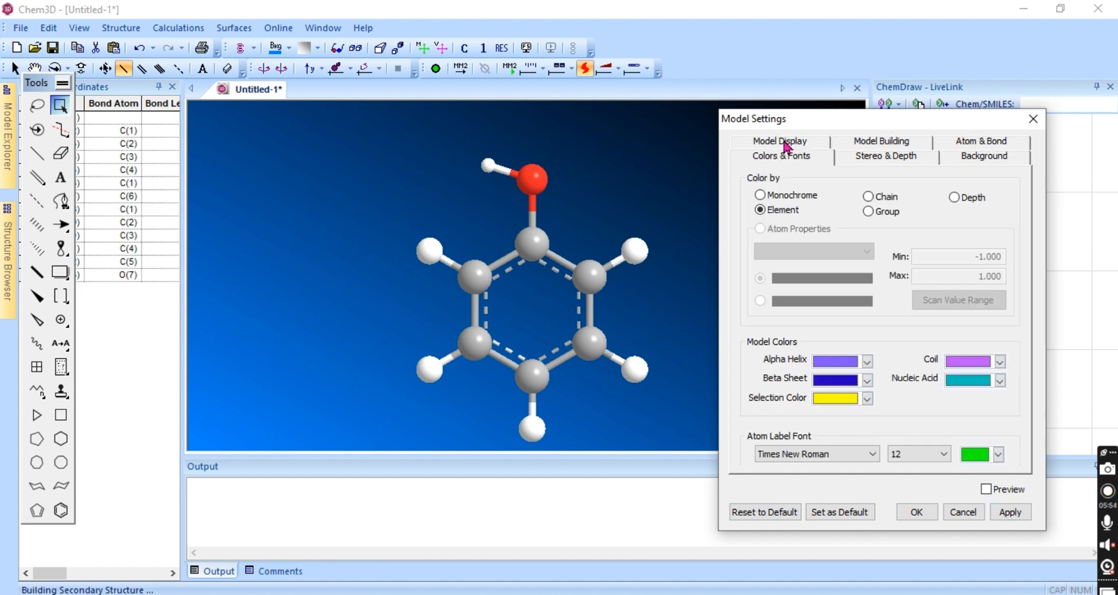
left_click(786, 196)
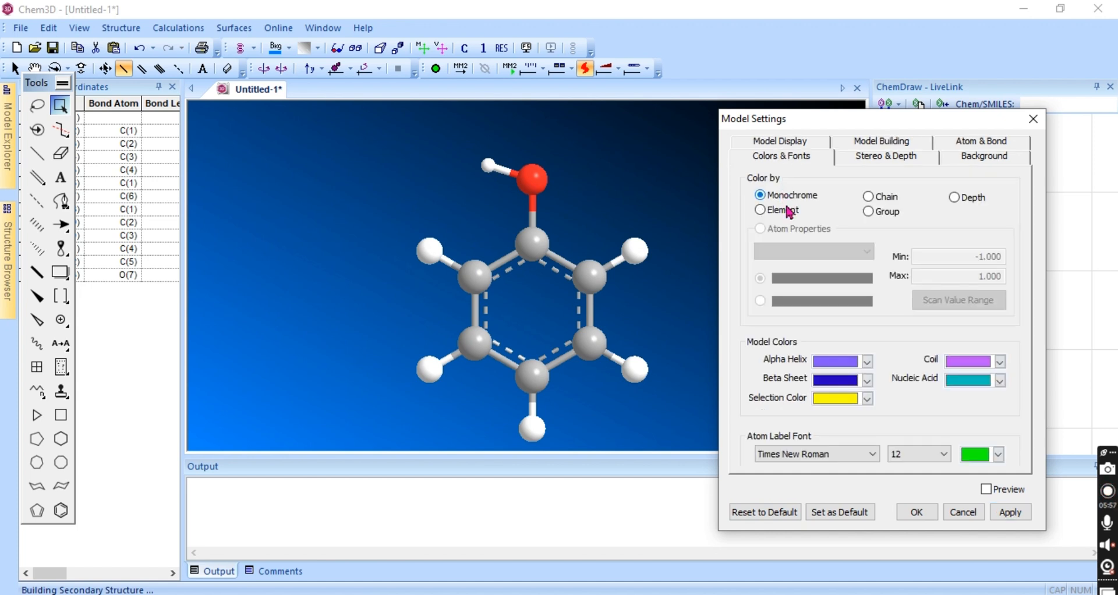
left_click(1008, 512)
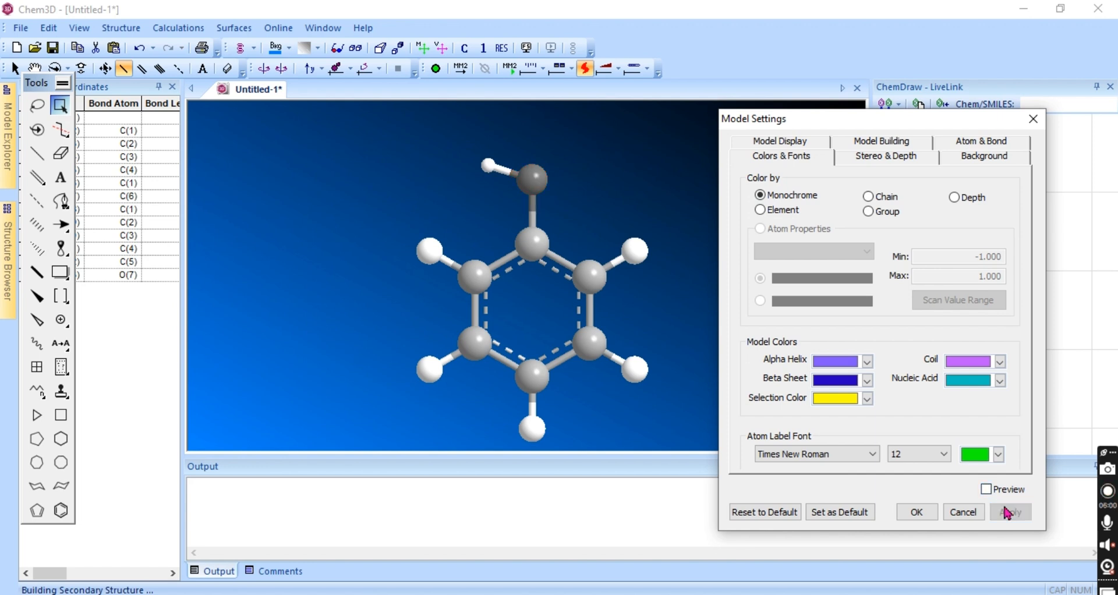
Step: Color the model by Chain and apply it, then color it by Element and apply that
left_click(880, 200)
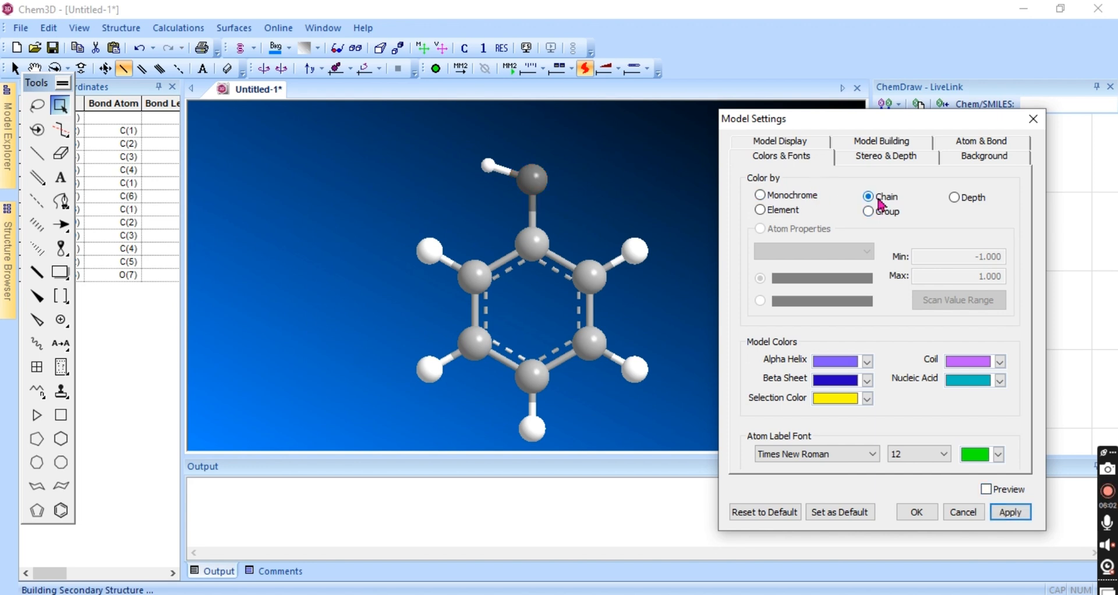
left_click(1009, 514)
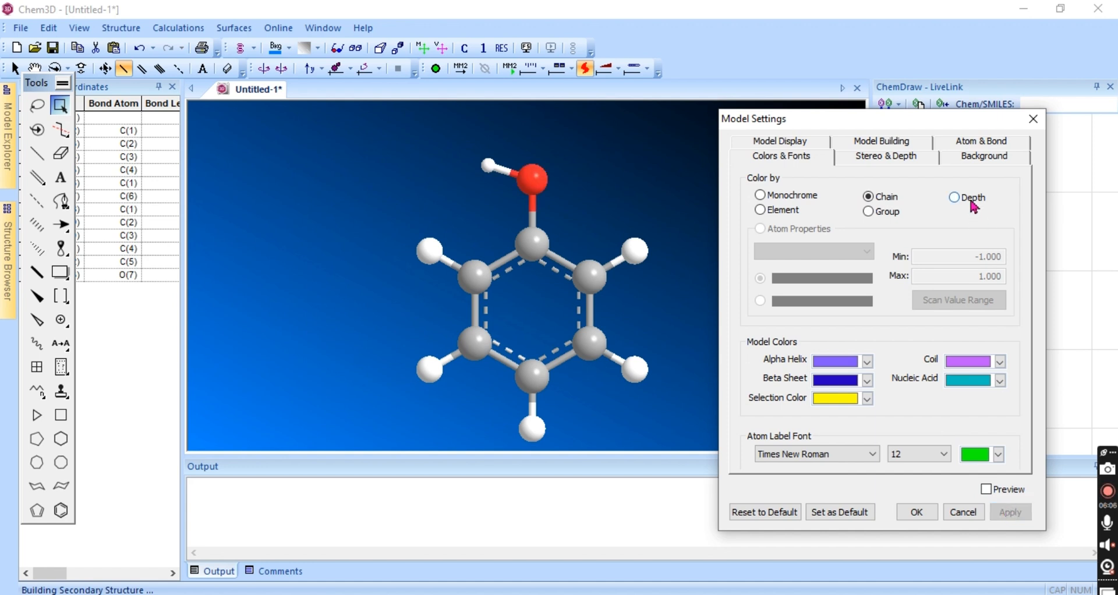
left_click(790, 214)
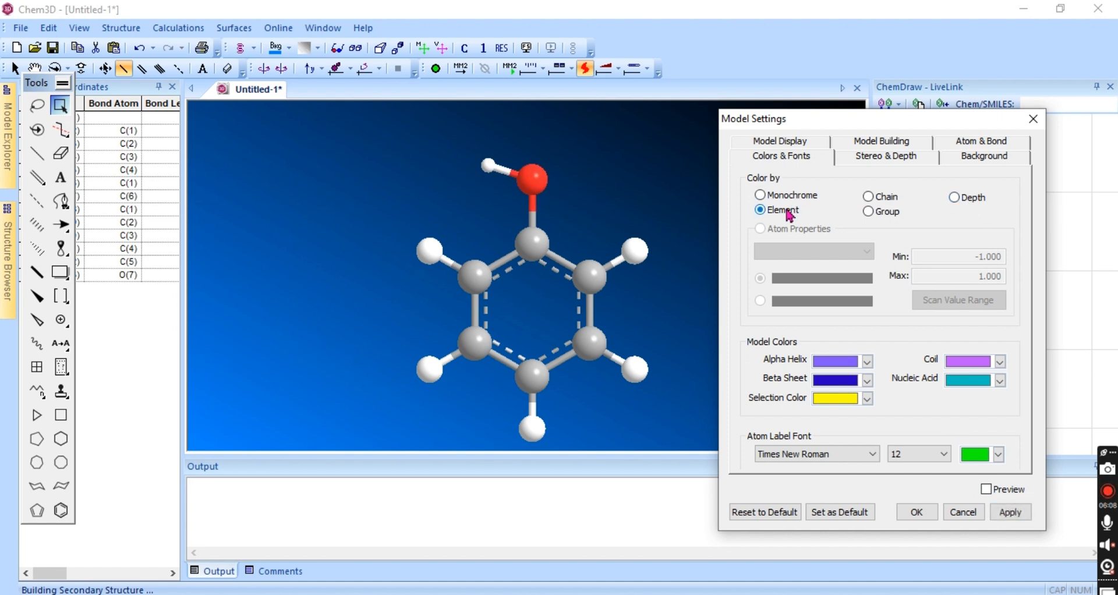
left_click(1007, 514)
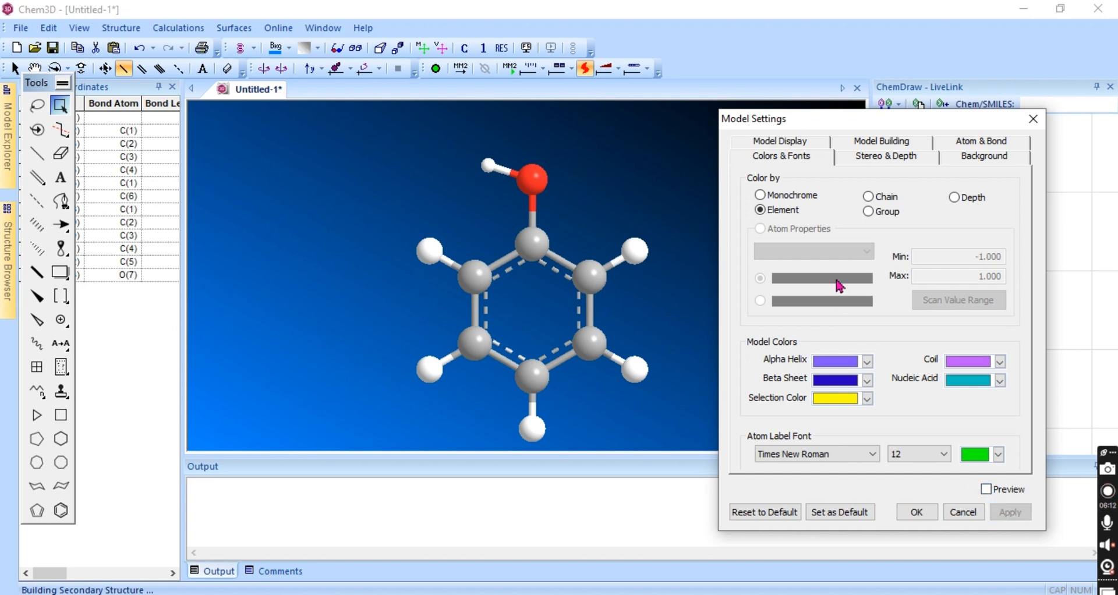
Step: Change the Alpha Helix and Beta Sheet model colors to yellow, applying each change
left_click(861, 366)
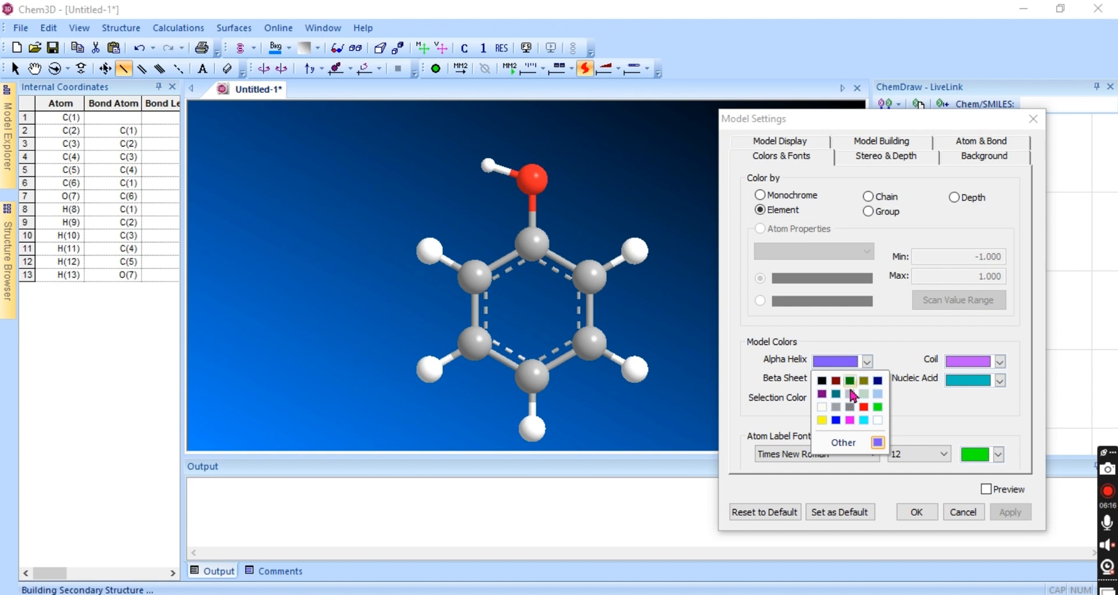
left_click(821, 420)
left_click(1012, 514)
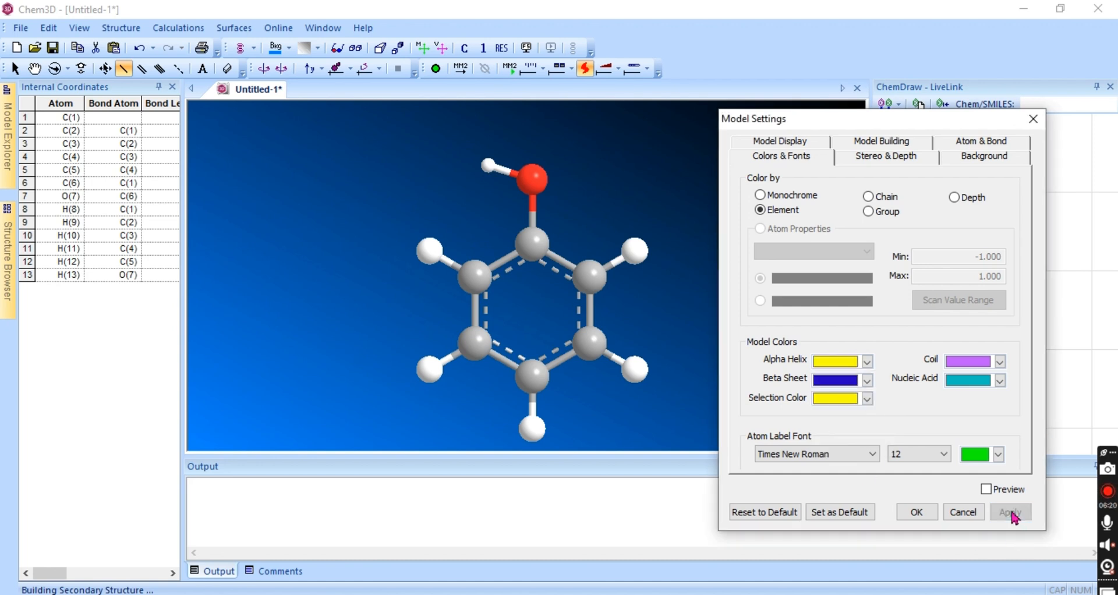
left_click(867, 380)
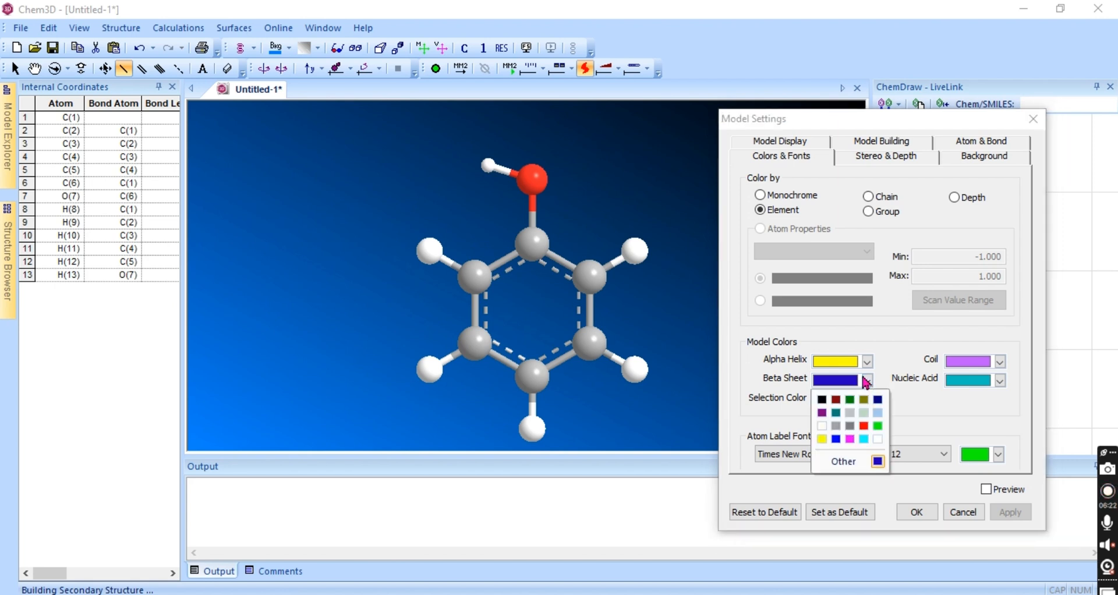
left_click(822, 442)
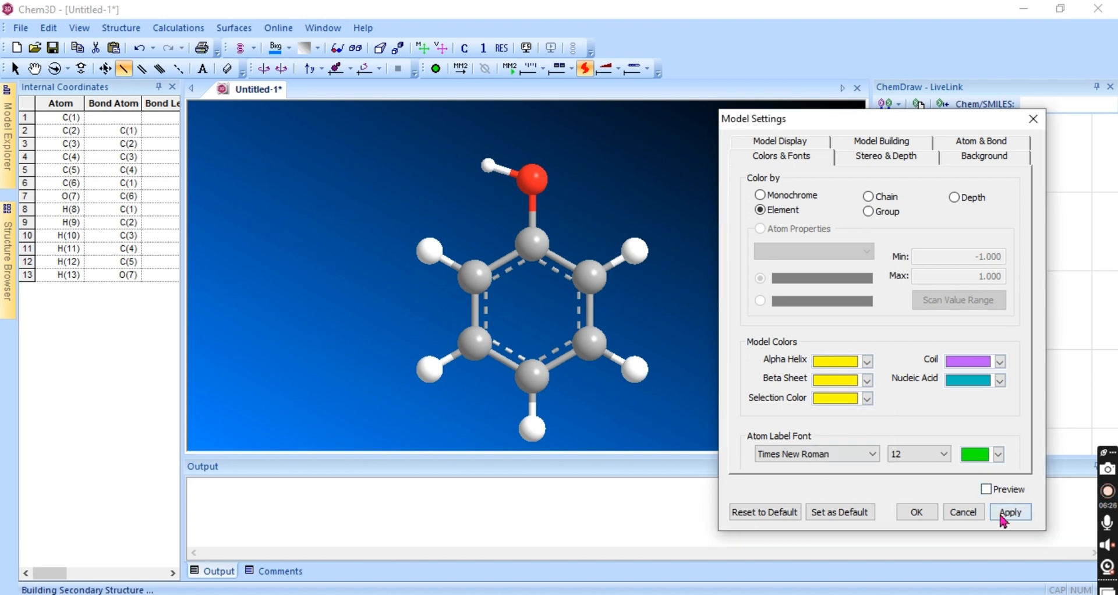
left_click(1003, 519)
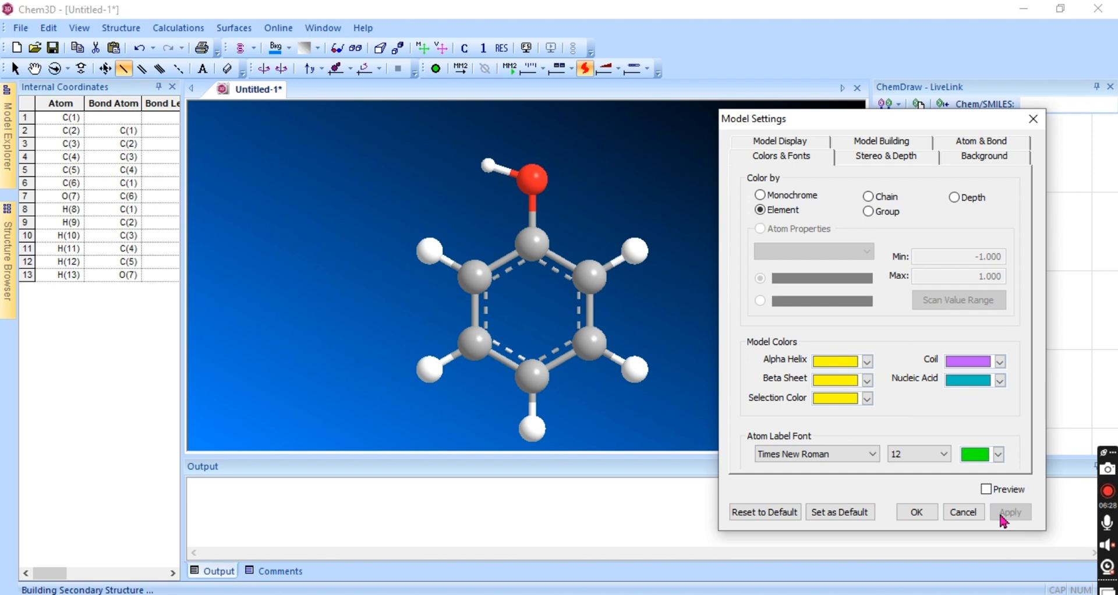
Step: Enable the settings preview, change the Coil model color to red and apply it
left_click(1001, 492)
left_click(967, 365)
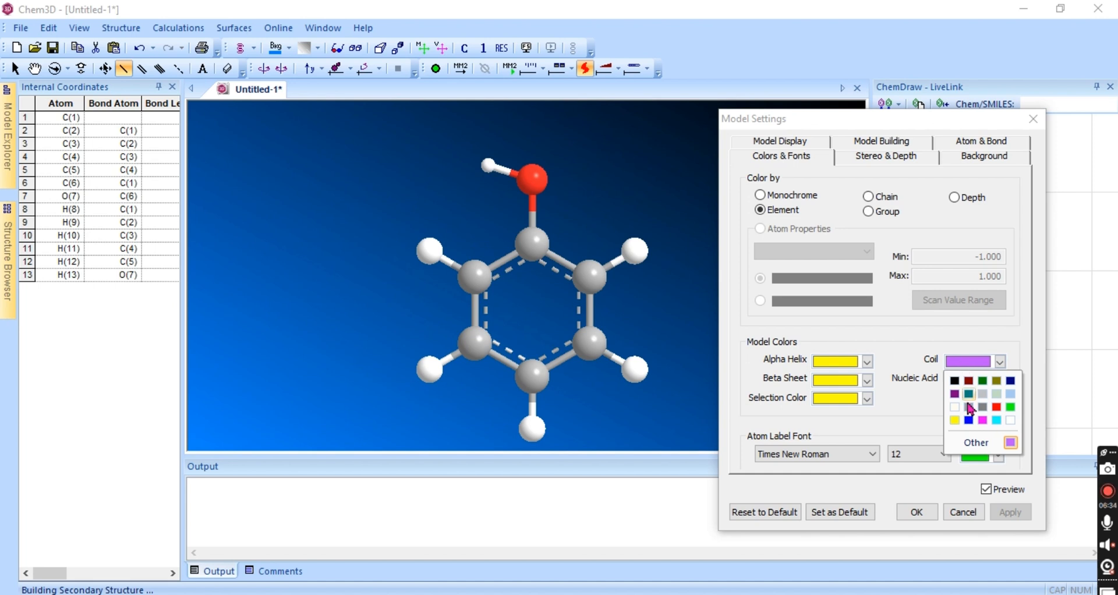
left_click(997, 407)
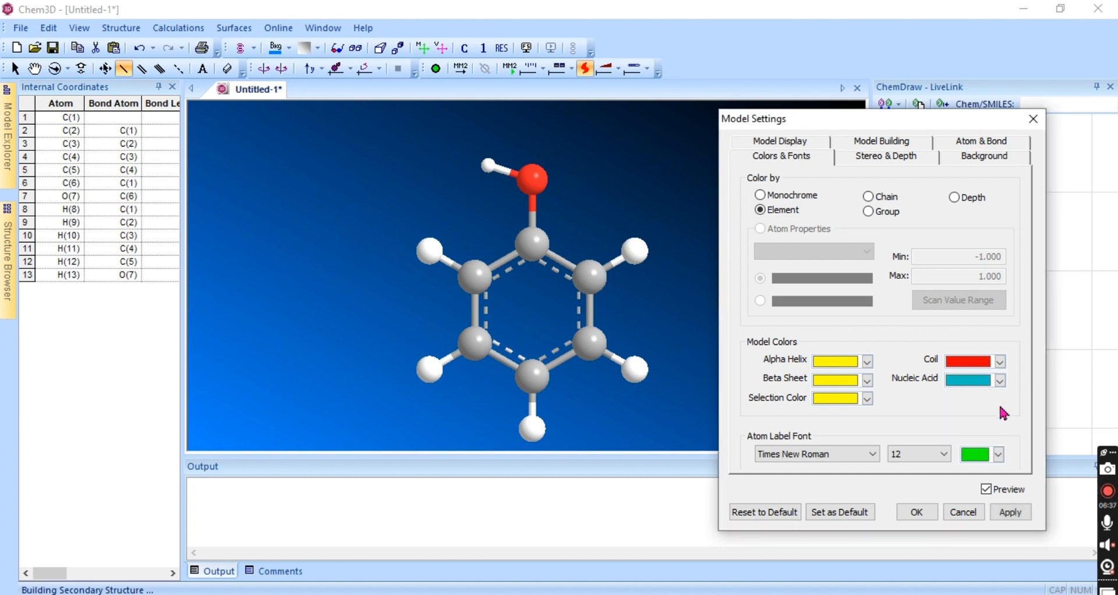
left_click(1005, 512)
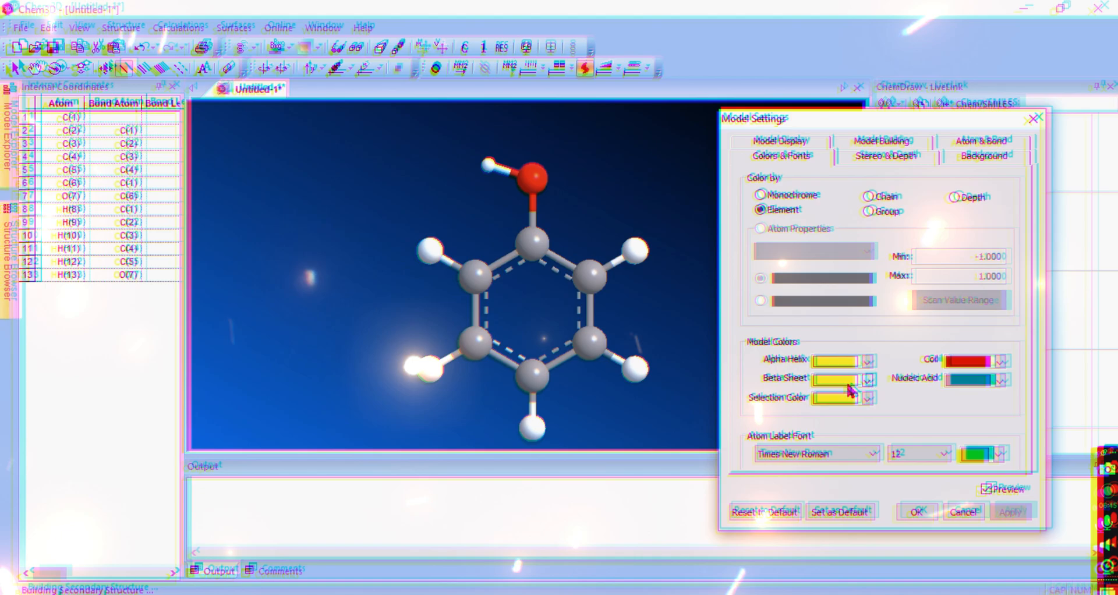
left_click(853, 381)
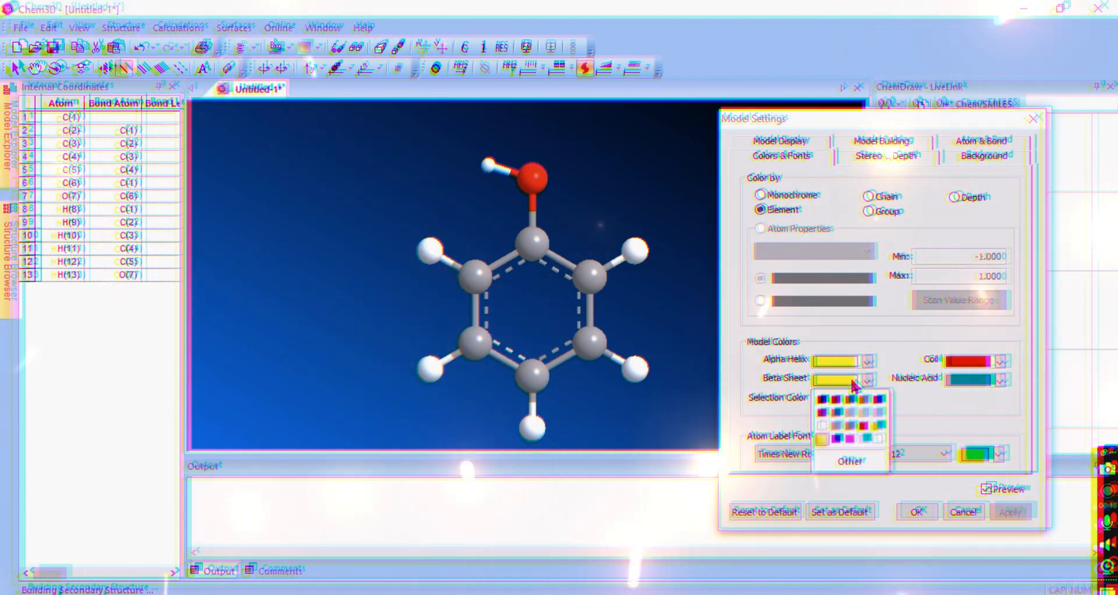
left_click(852, 381)
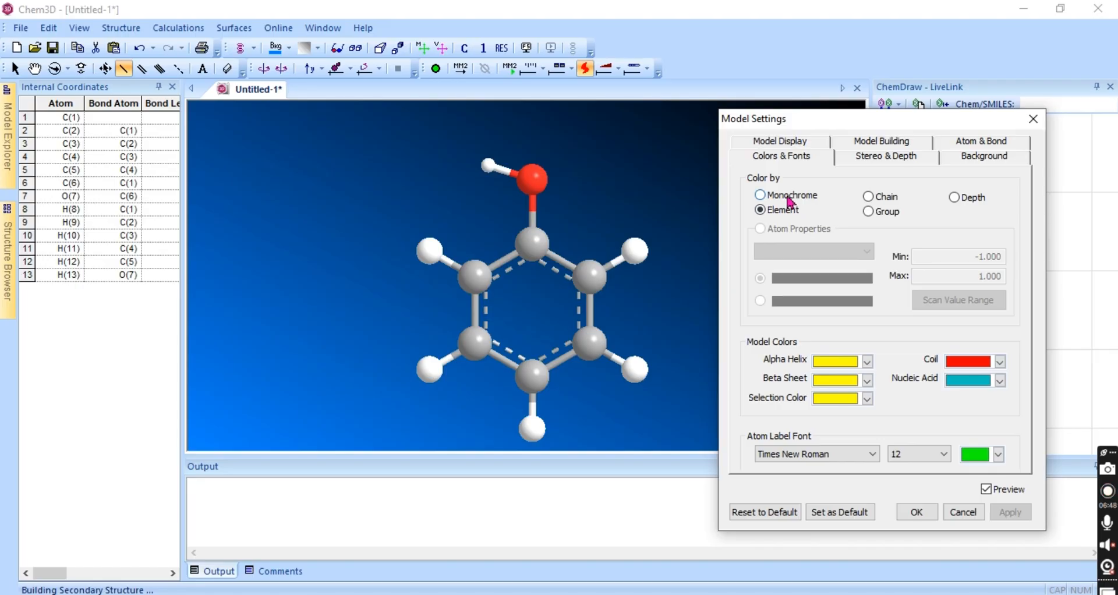
Step: Try coloring the model by Monochrome, Chain and Group, applying the Monochrome and Group schemes
left_click(790, 201)
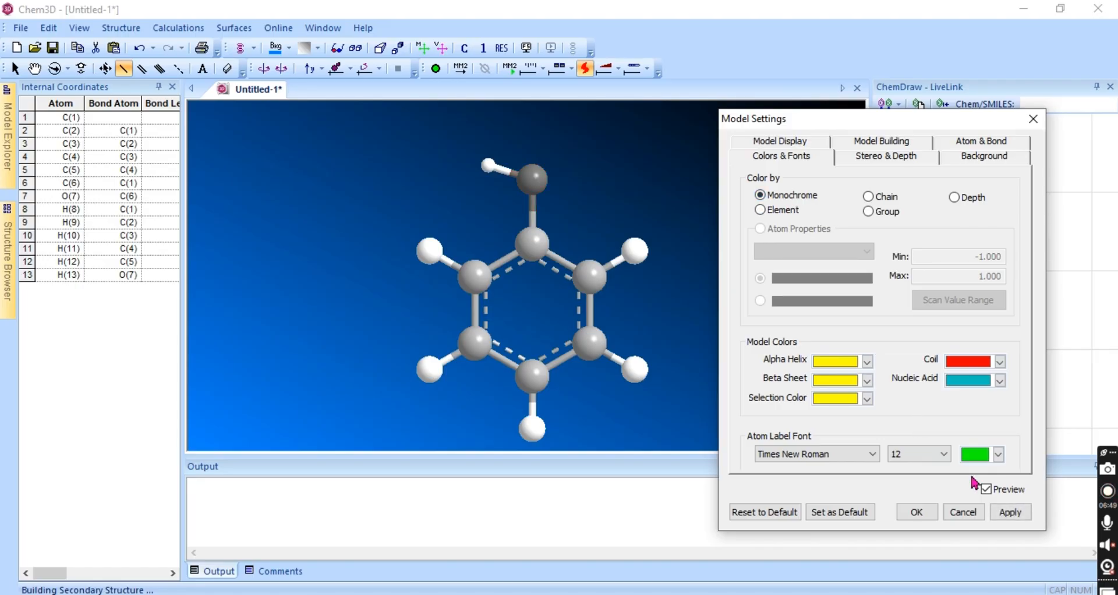
left_click(1011, 512)
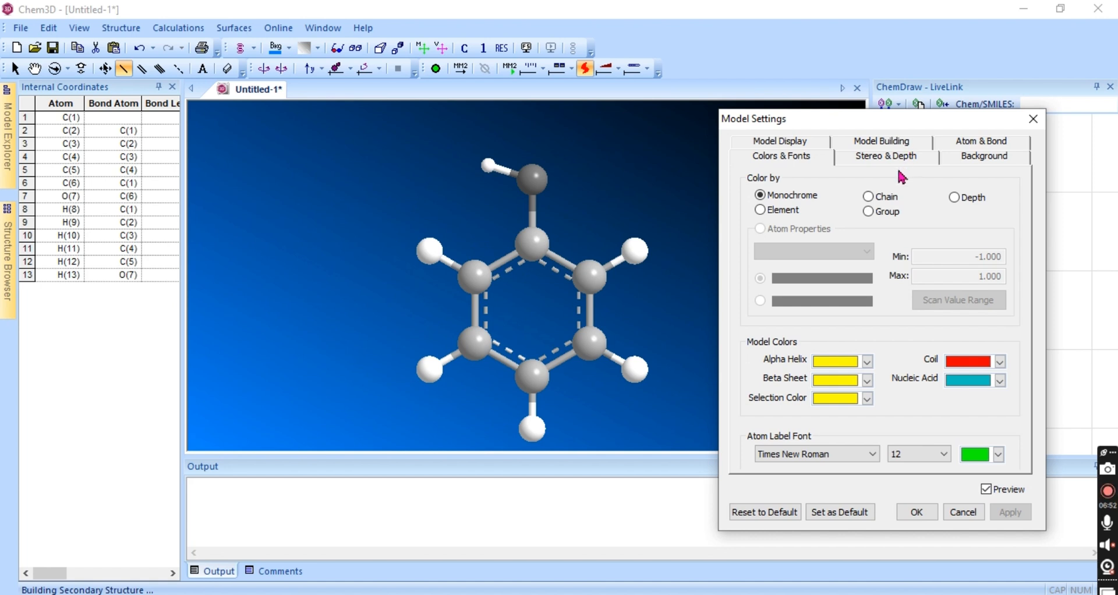
left_click(880, 199)
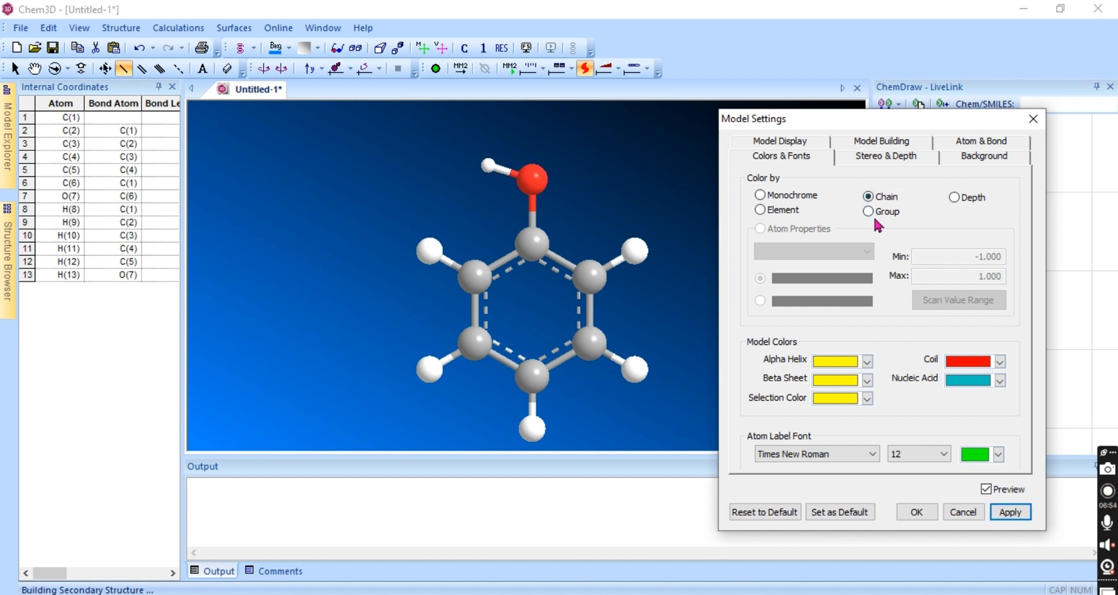
left_click(870, 213)
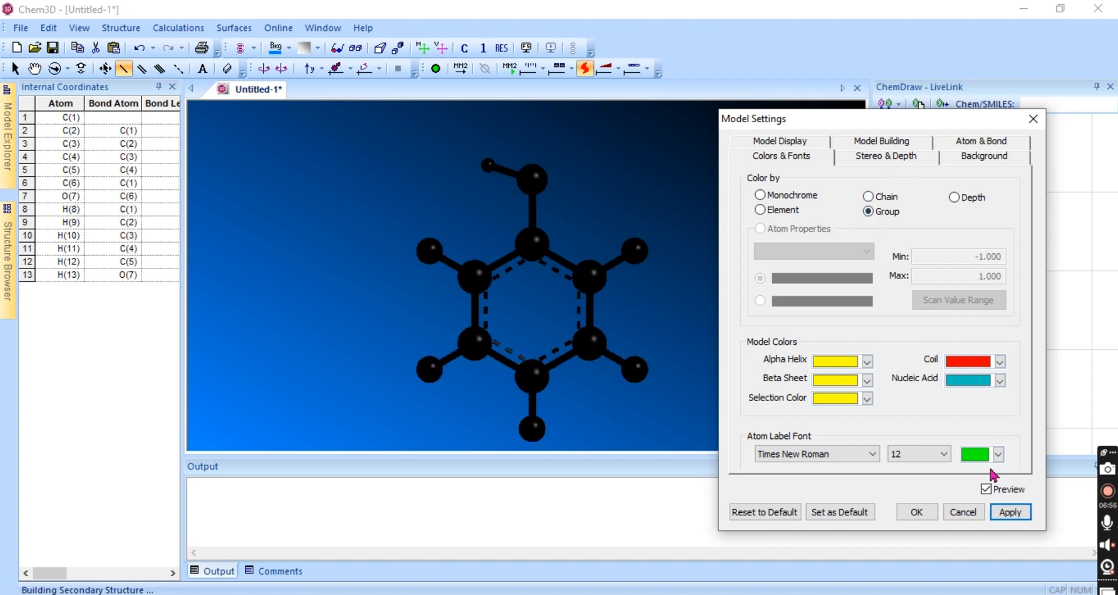
left_click(1010, 514)
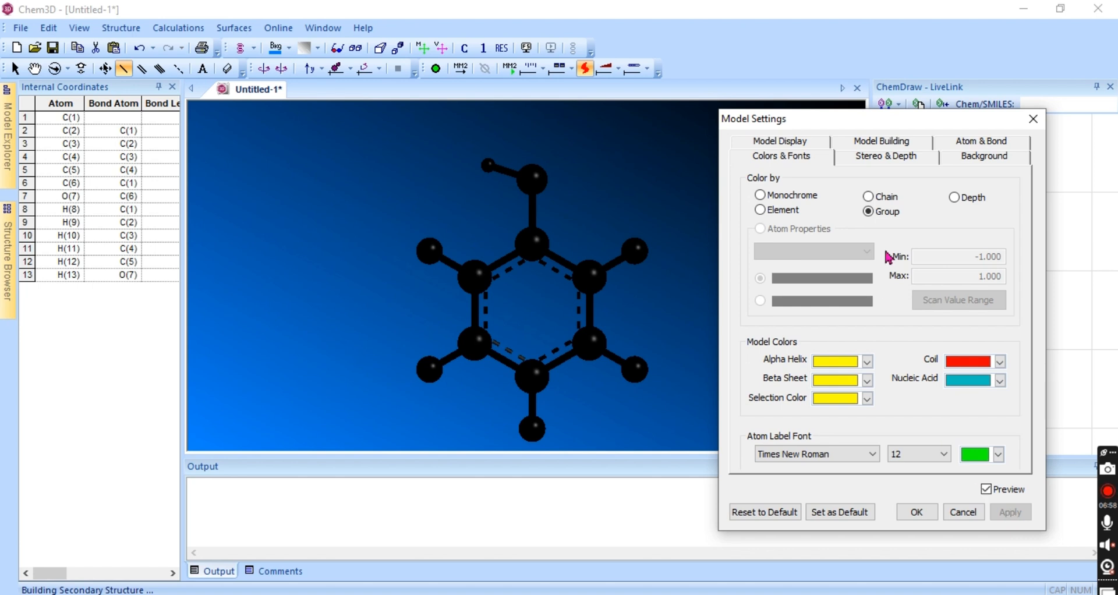
Step: Color the model by Element, reset the color and font settings to default and apply them
left_click(783, 212)
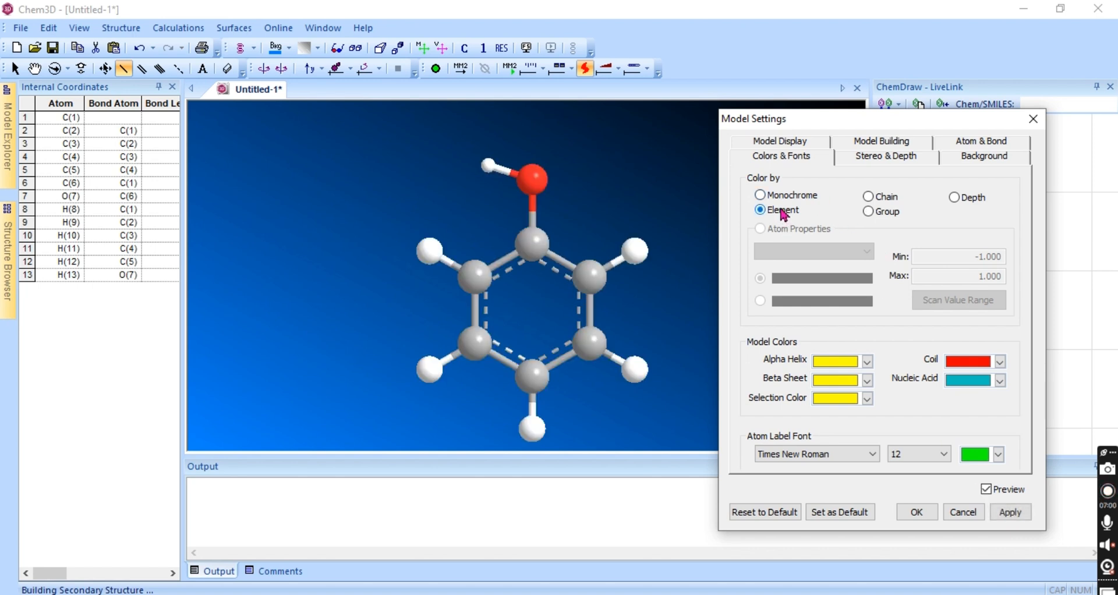
left_click(760, 514)
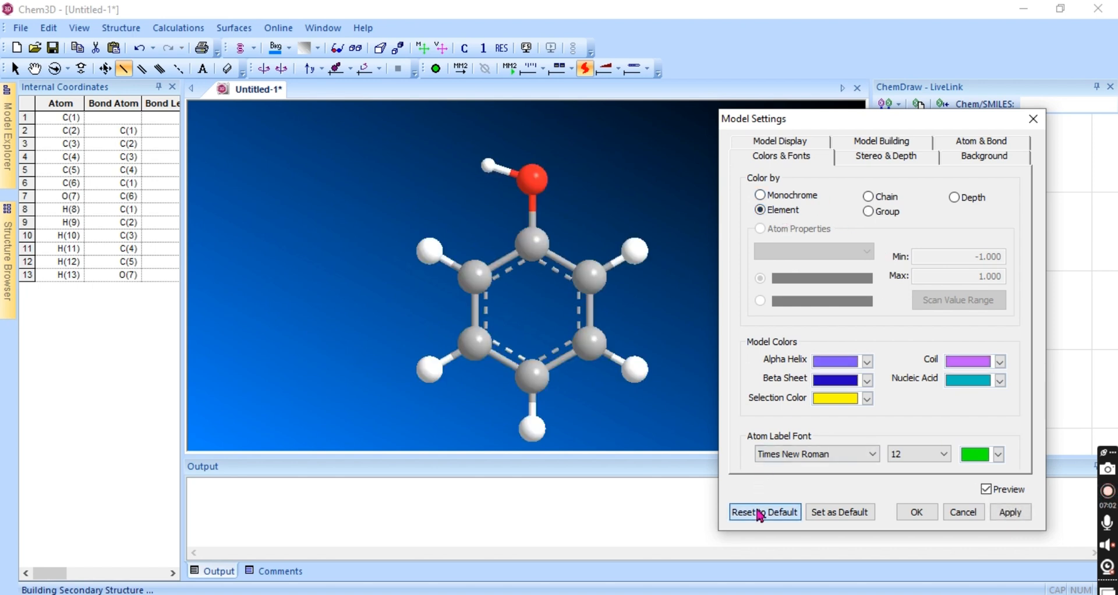
left_click(1005, 512)
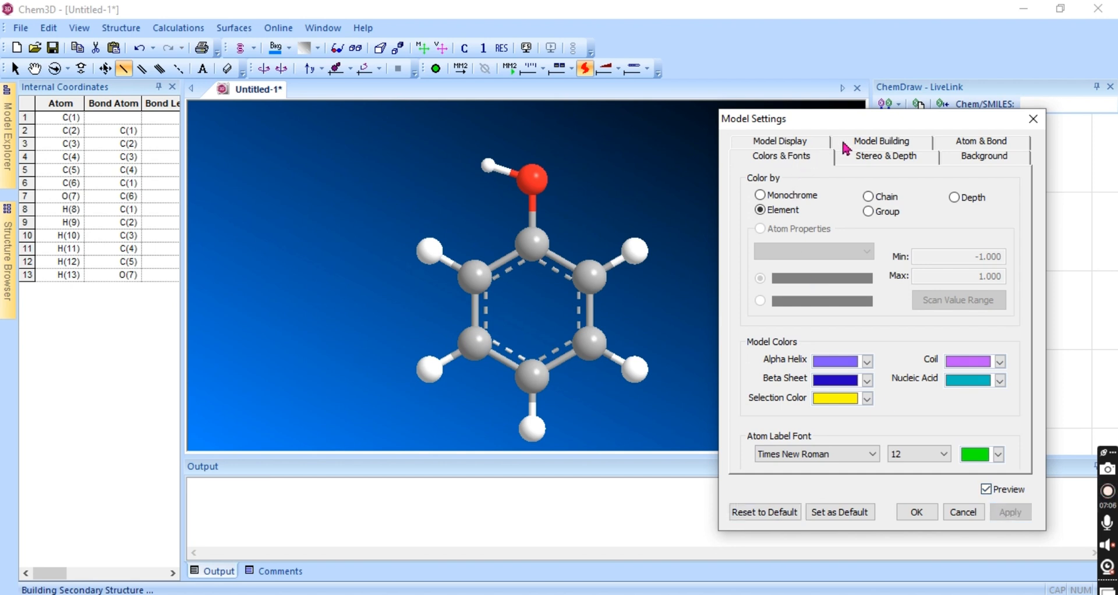
Step: Open the stereo and depth settings and set the general stereo mode to Render Stereo Pairs
left_click(801, 143)
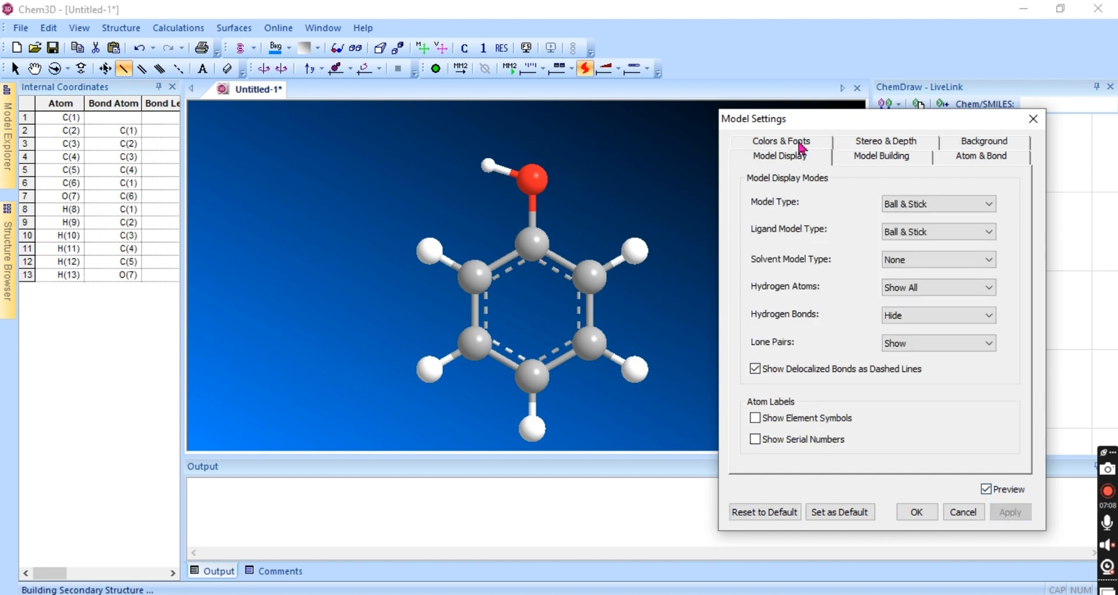
left_click(868, 147)
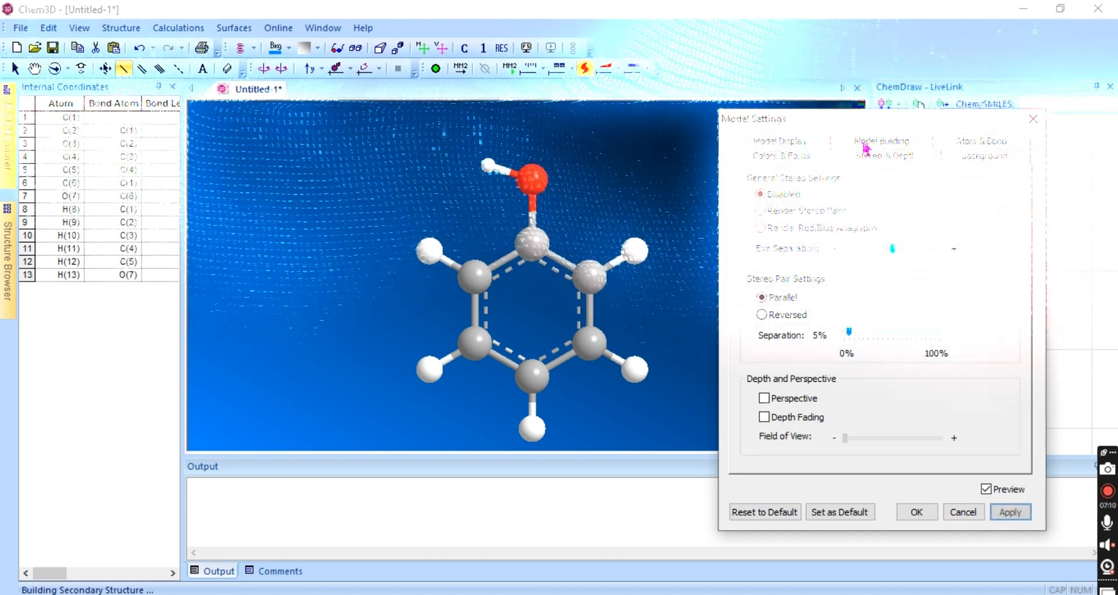
left_click(825, 211)
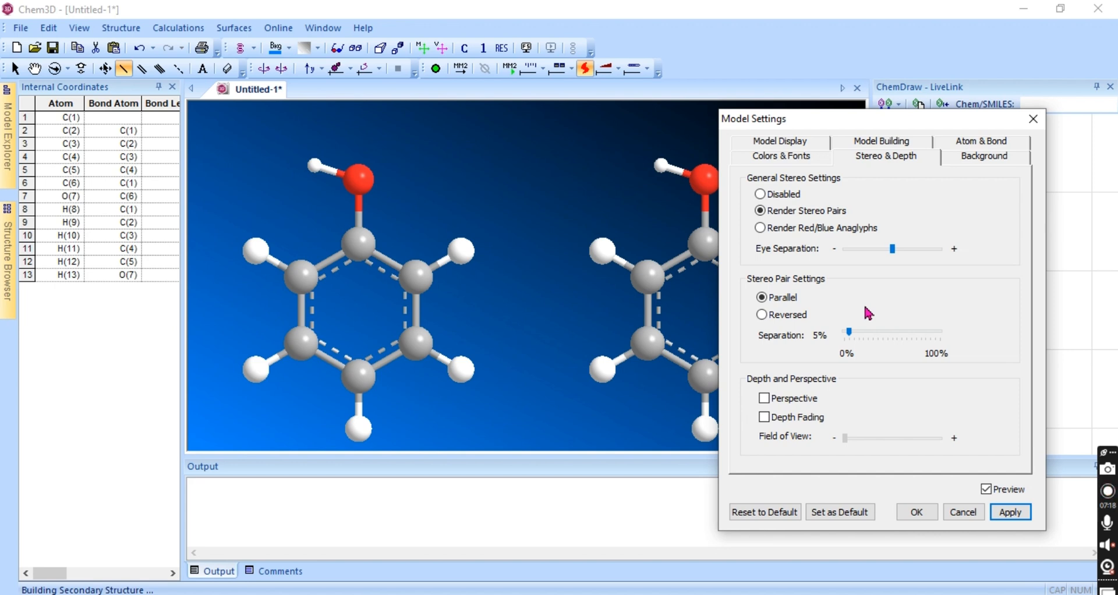
Step: Try the Render Red/Blue Anaglyphs stereo mode with the eye separation raised to its maximum
left_click(842, 230)
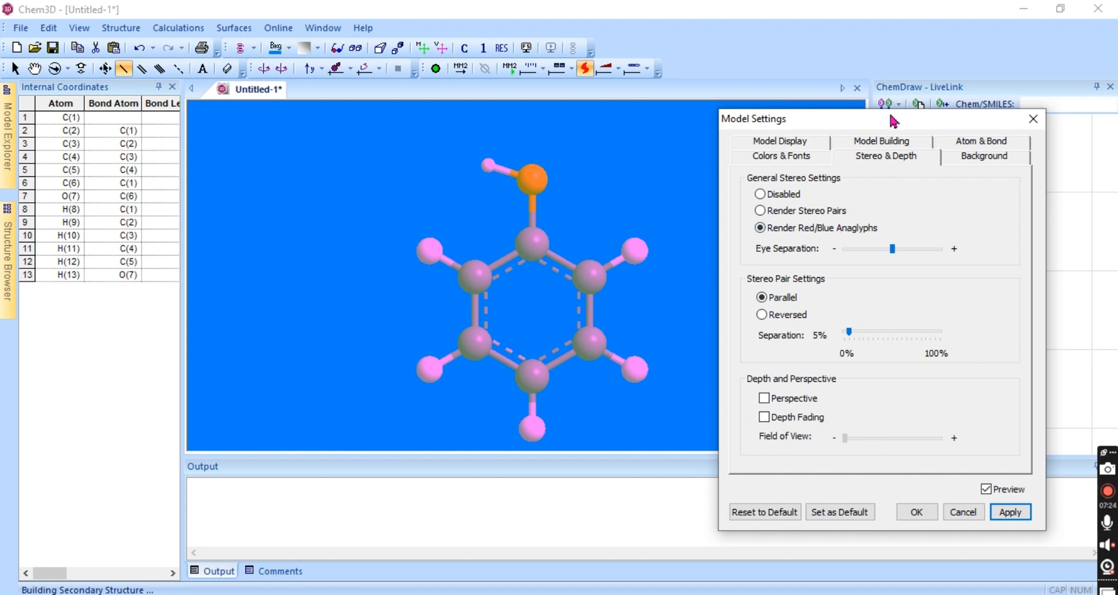
left_click_drag(893, 122, 898, 59)
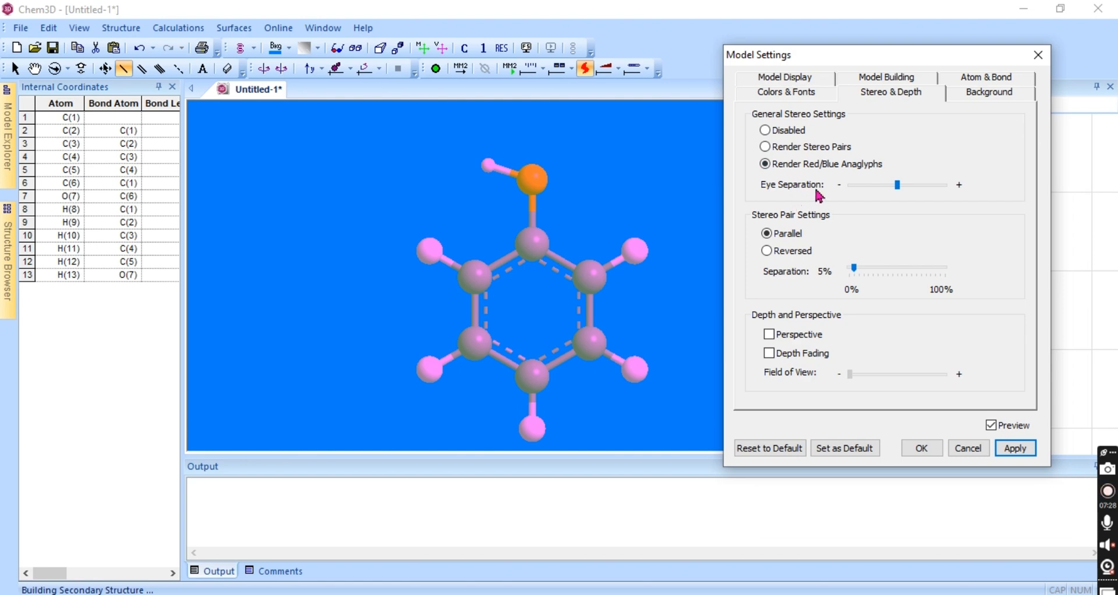
left_click_drag(897, 189, 984, 243)
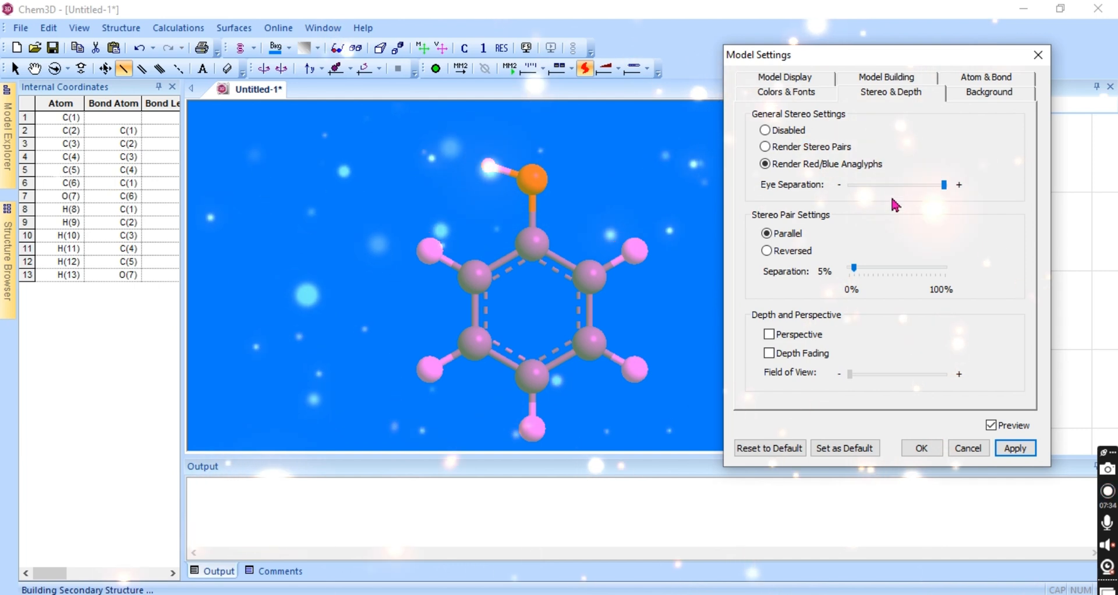
Step: Render reversed stereo pairs with a medium eye separation and a pair separation of 64%
left_click(801, 259)
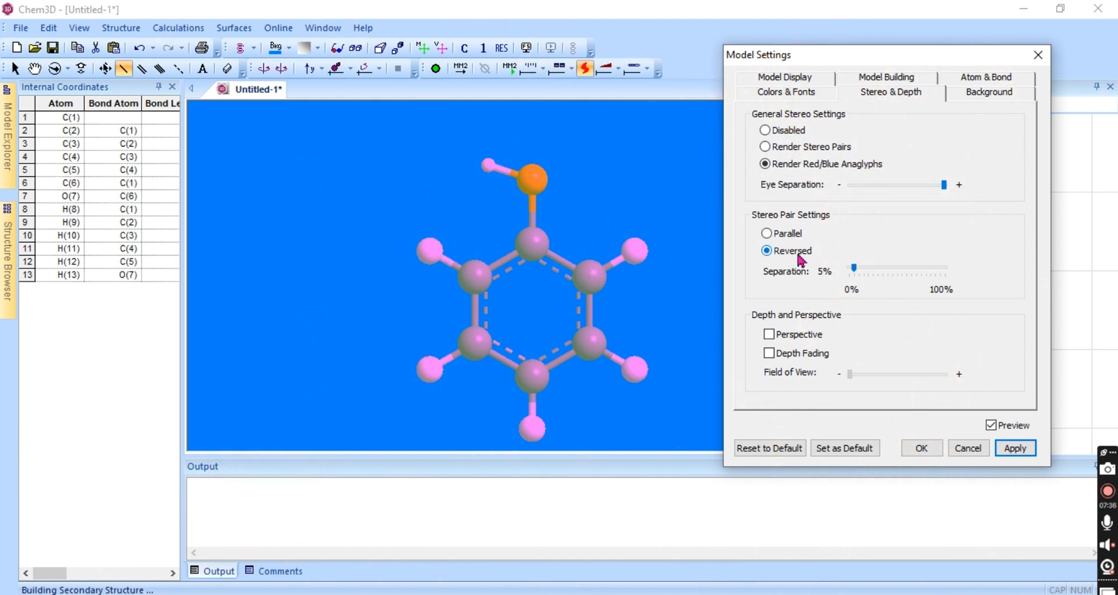
left_click(780, 149)
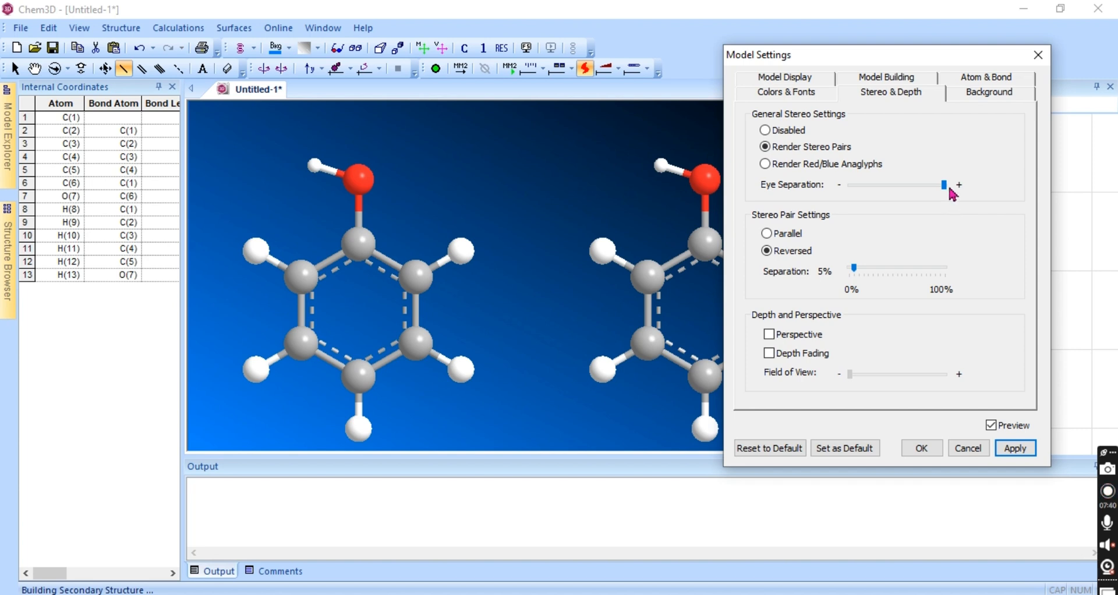
left_click_drag(948, 193, 890, 190)
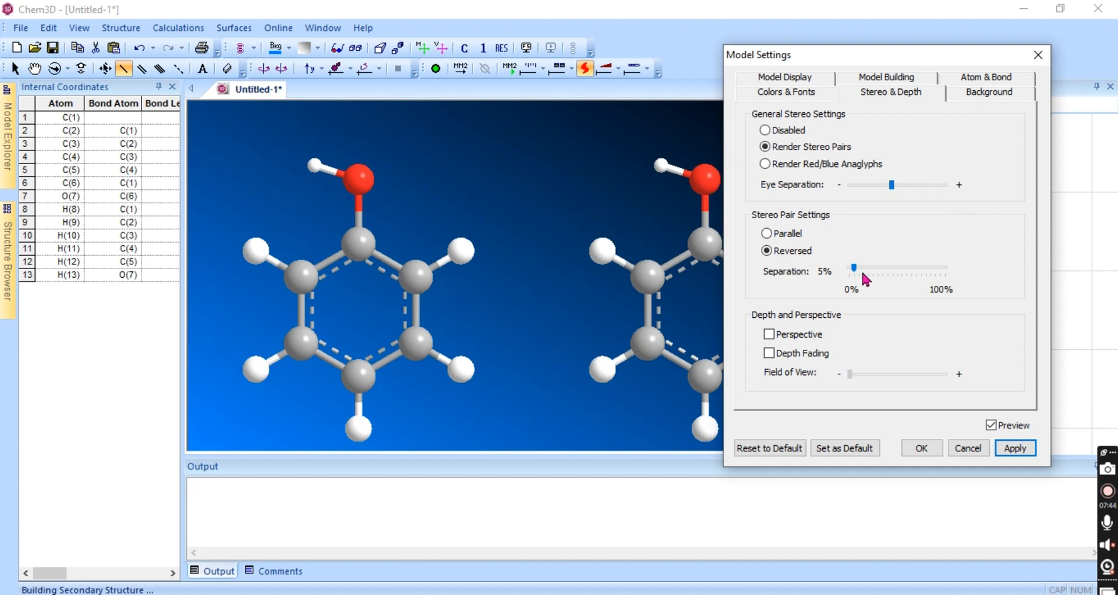
left_click_drag(859, 272, 915, 282)
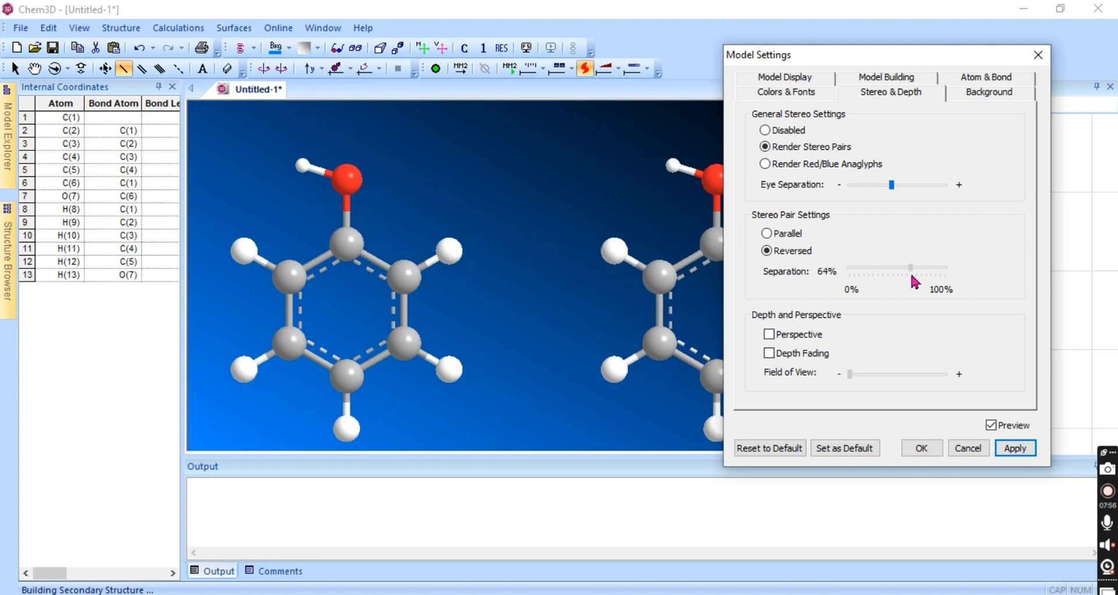
Step: Enable Perspective and Depth Fading for the model and raise the field of view to its maximum
left_click(769, 334)
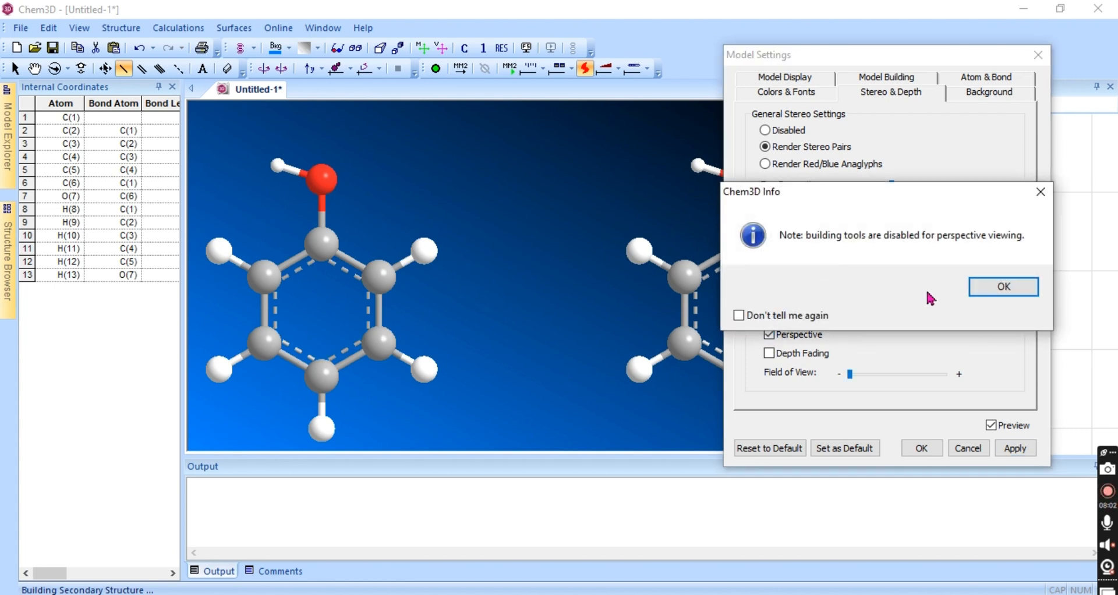
left_click(991, 287)
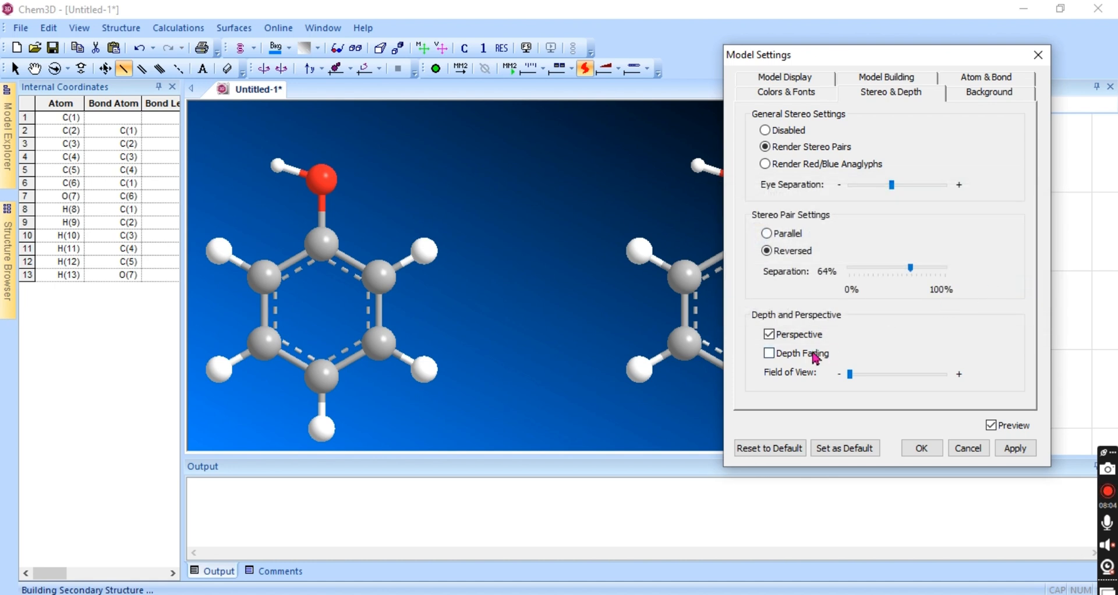
left_click(795, 356)
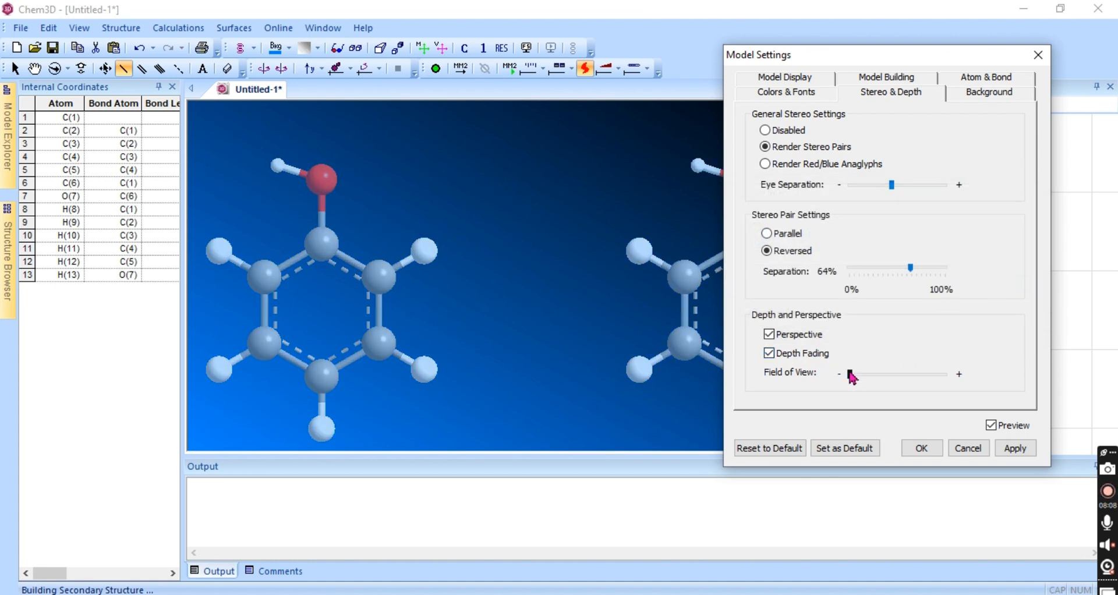
left_click_drag(852, 377, 955, 378)
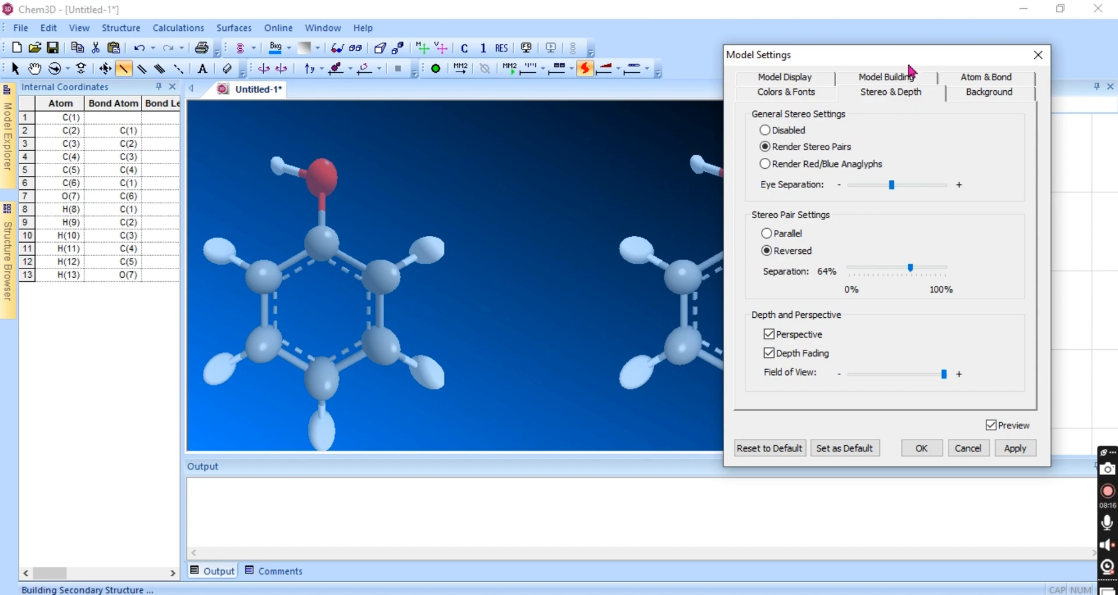
Step: Open the atom and bond settings, try an atom size of 64% and bring it back to 25%
left_click(910, 82)
left_click(912, 82)
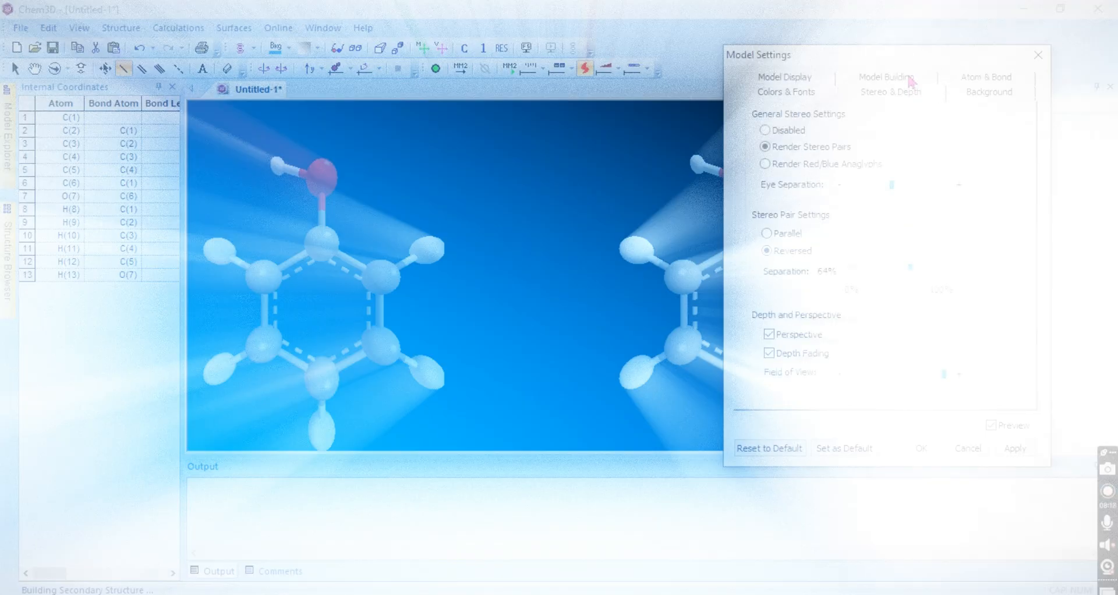
left_click(972, 80)
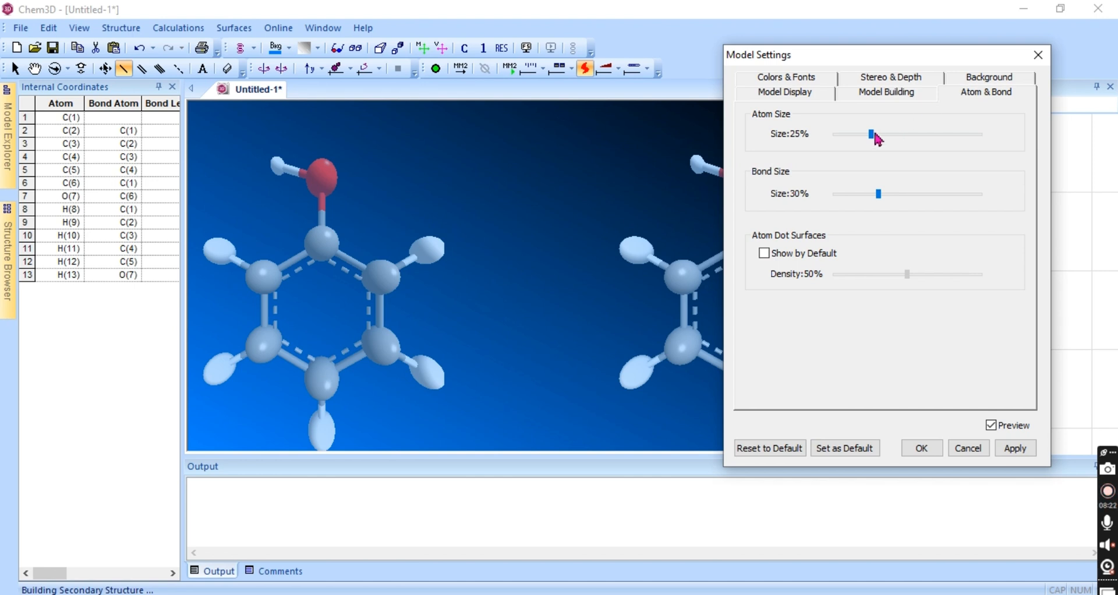
left_click_drag(876, 138, 904, 144)
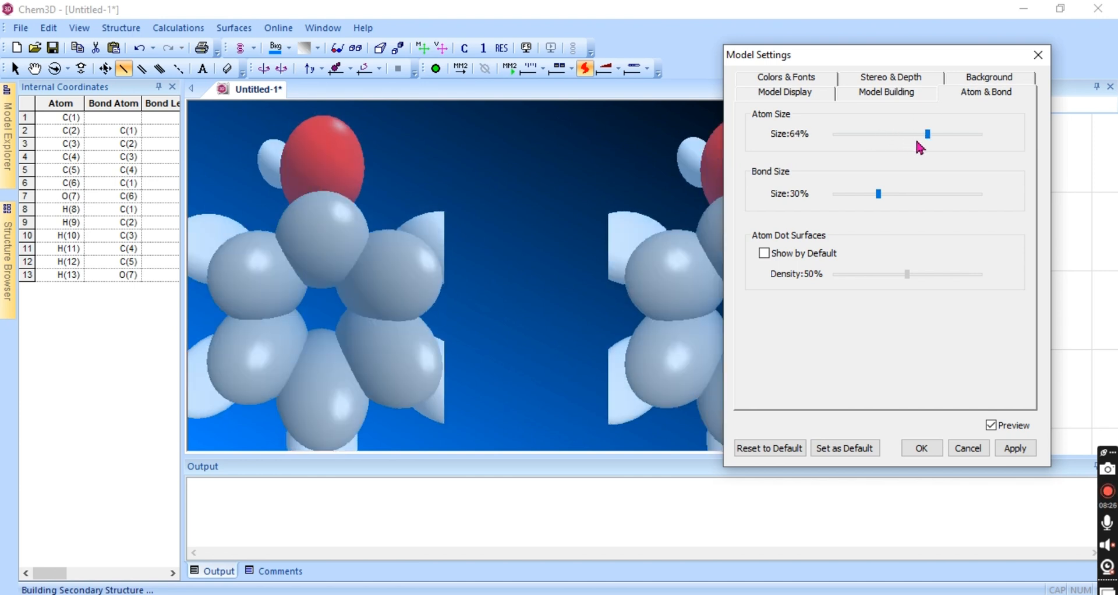
left_click(862, 134)
left_click(863, 134)
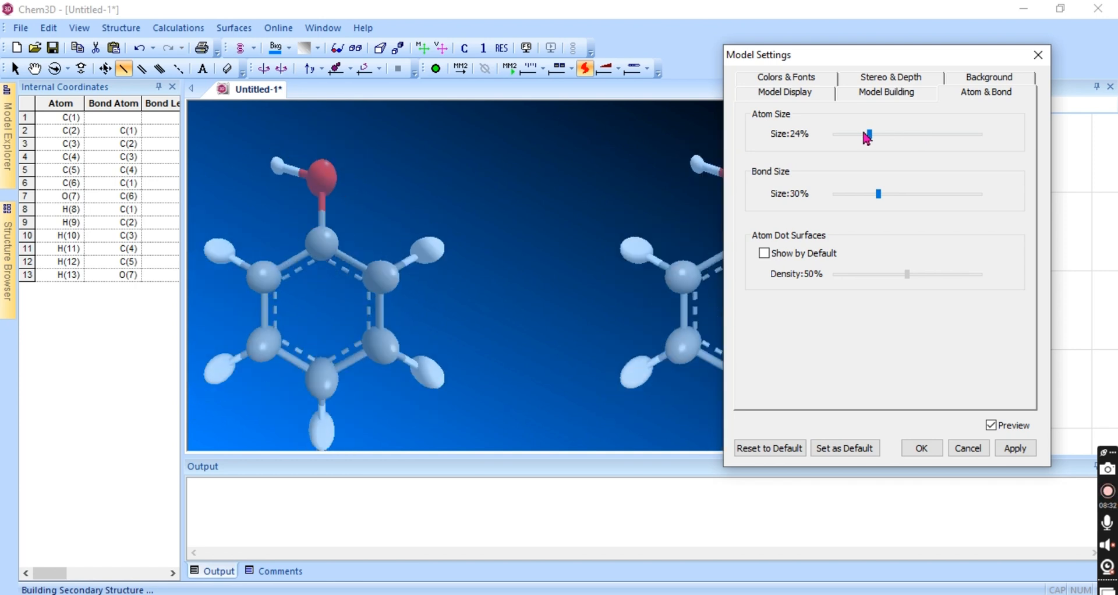
left_click(867, 135)
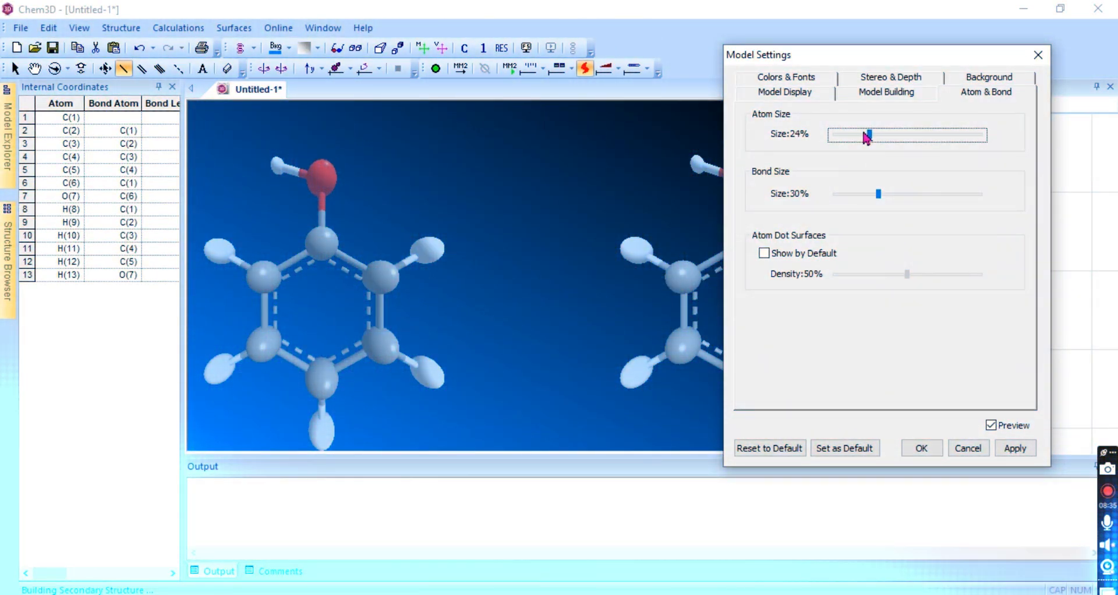
left_click_drag(864, 132, 864, 133)
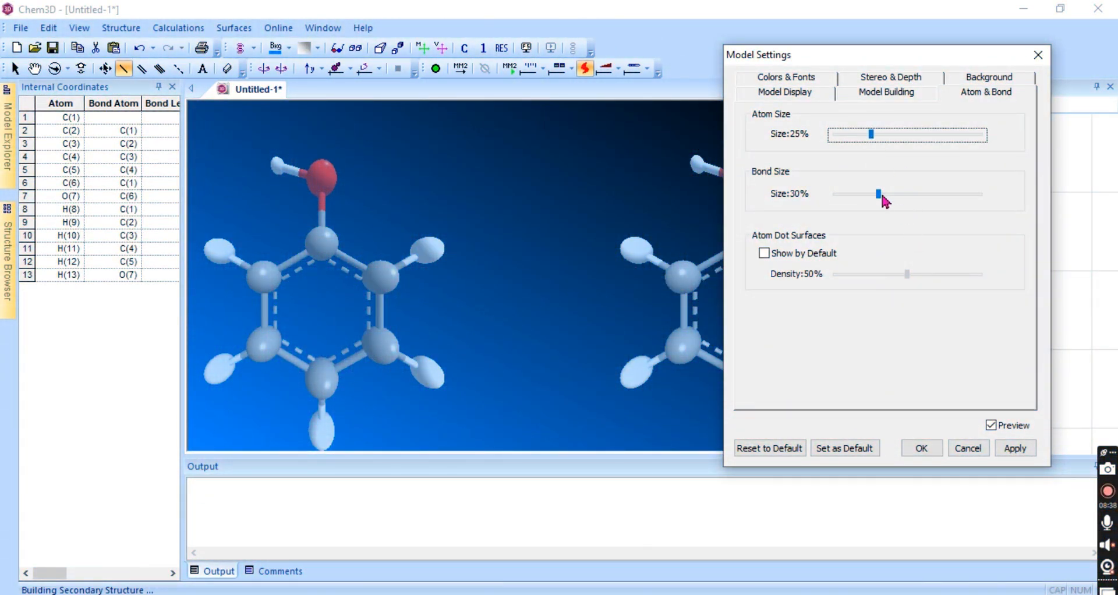
Step: Try a bond size of 89% and reduce it to 9%
left_click_drag(879, 194, 968, 209)
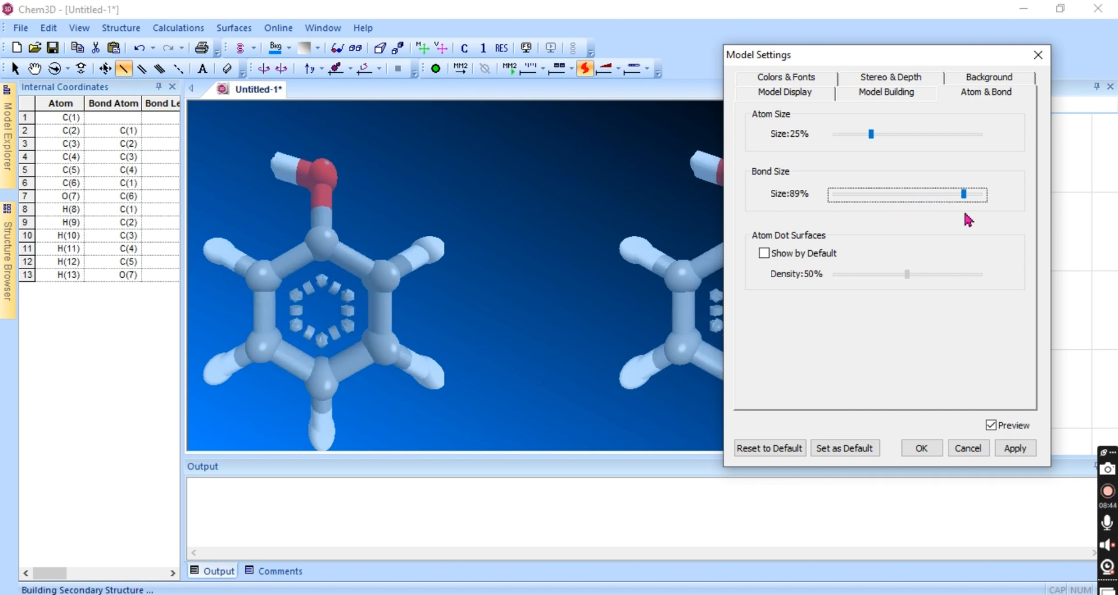
left_click(857, 200)
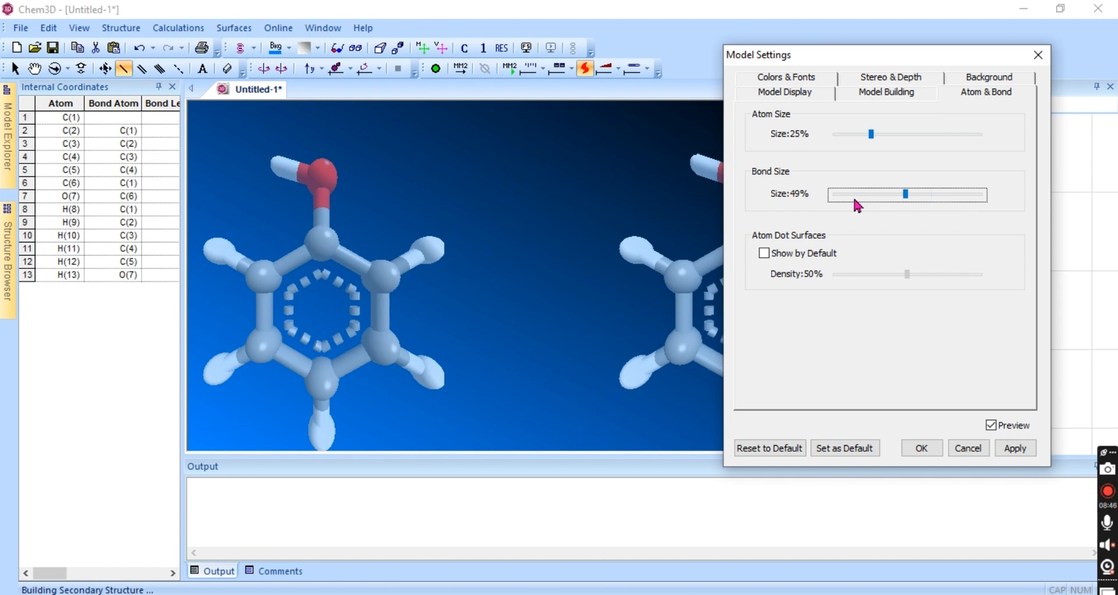
left_click(855, 199)
left_click(852, 201)
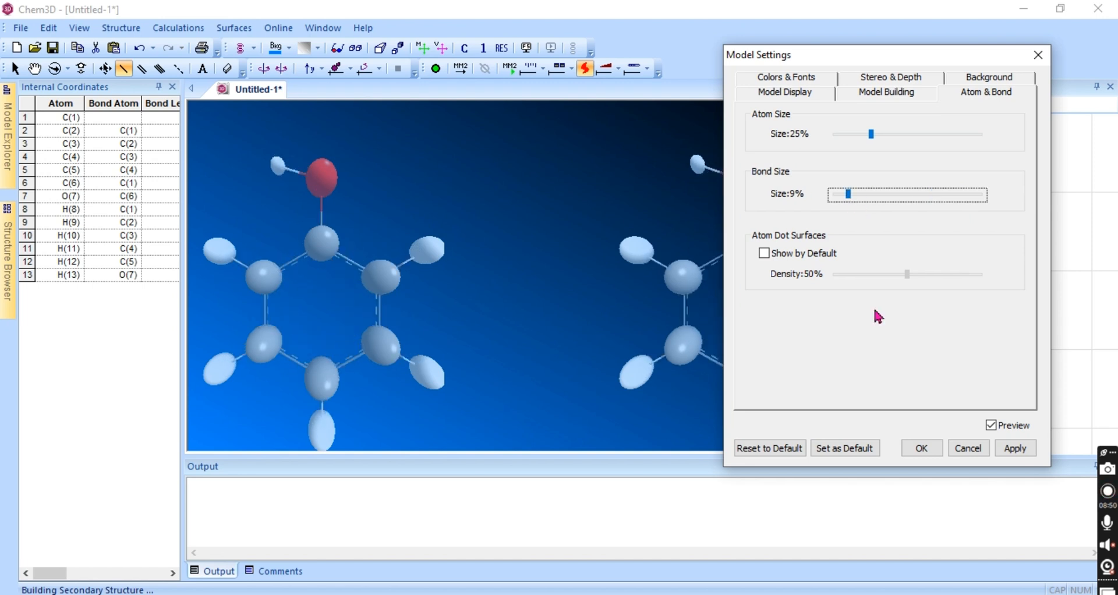
Step: Try showing atom dot surfaces by default at 49% density and reset the model settings to default
left_click(820, 261)
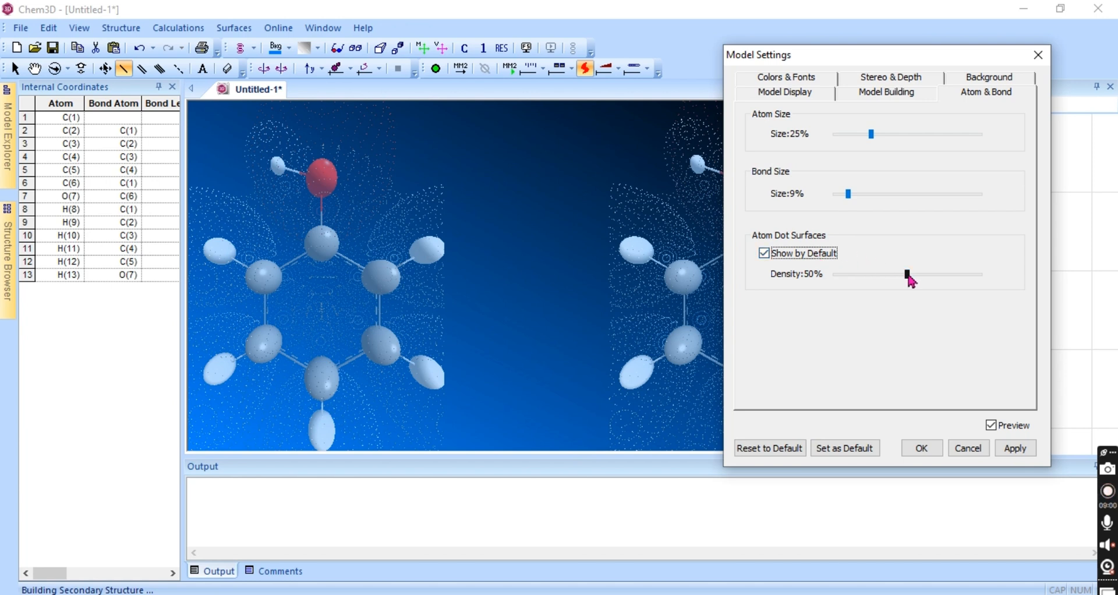
mouse_move(911, 280)
left_mouse_down()
mouse_move(975, 300)
mouse_move(962, 282)
mouse_move(910, 285)
left_mouse_up()
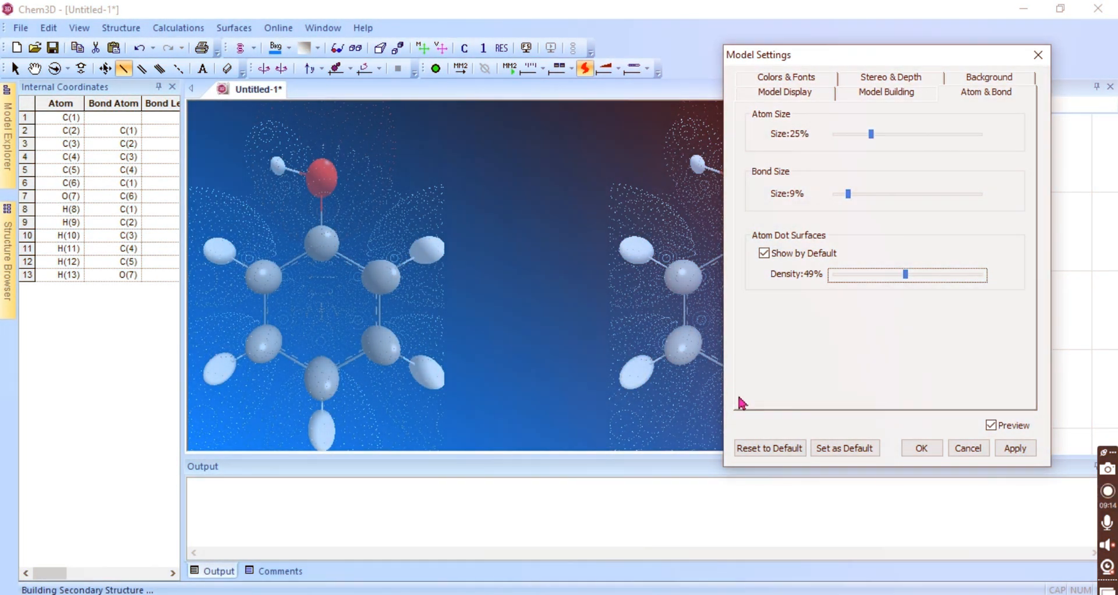
left_click(786, 450)
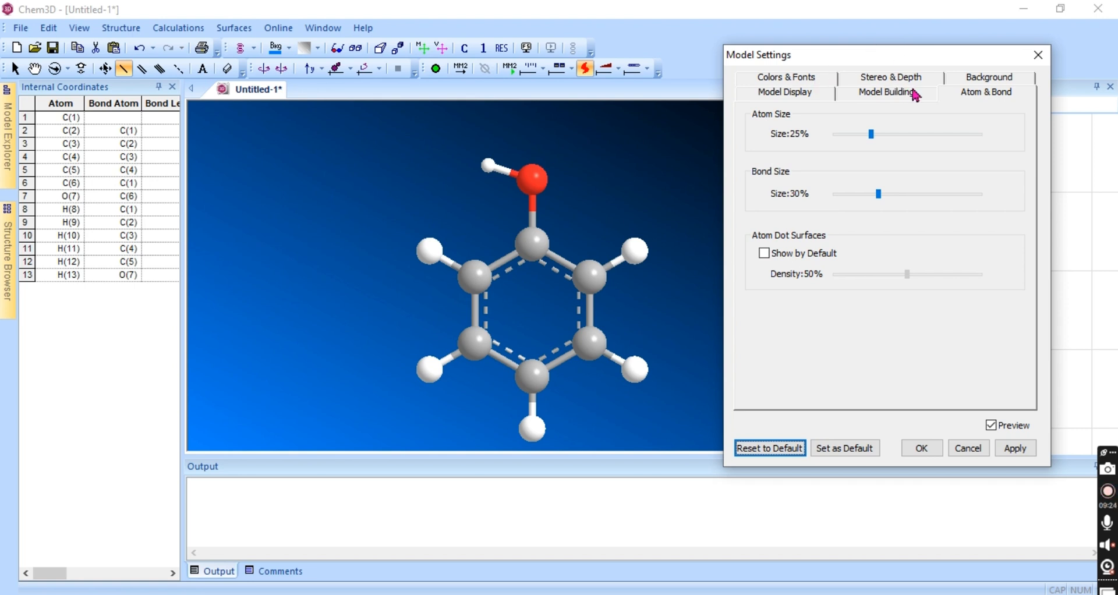
Step: Change the background color to red in the background settings and apply it
left_click(976, 80)
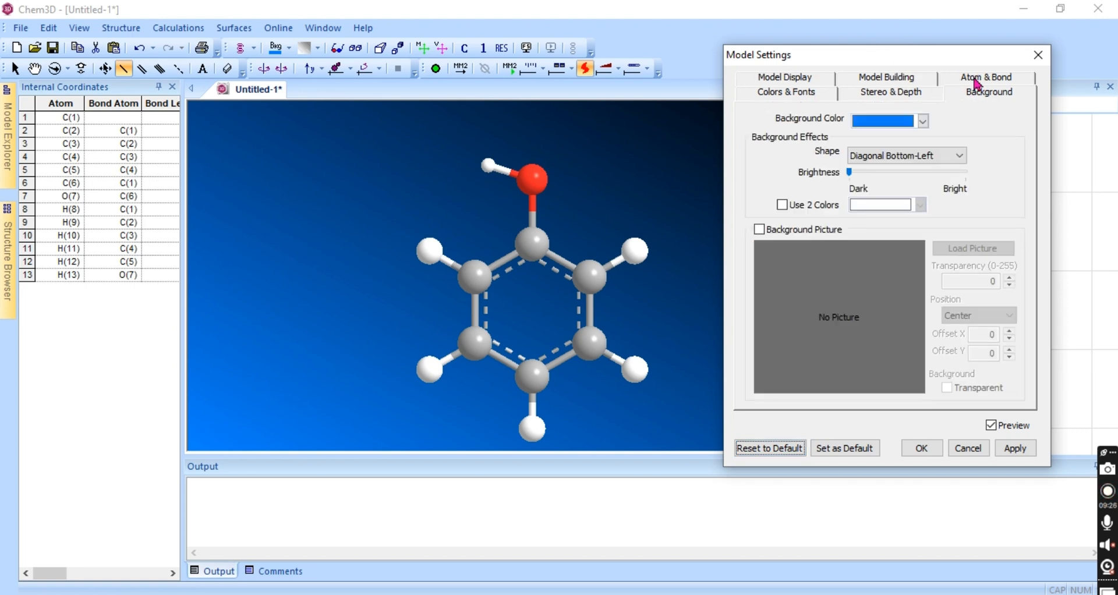
left_click(922, 120)
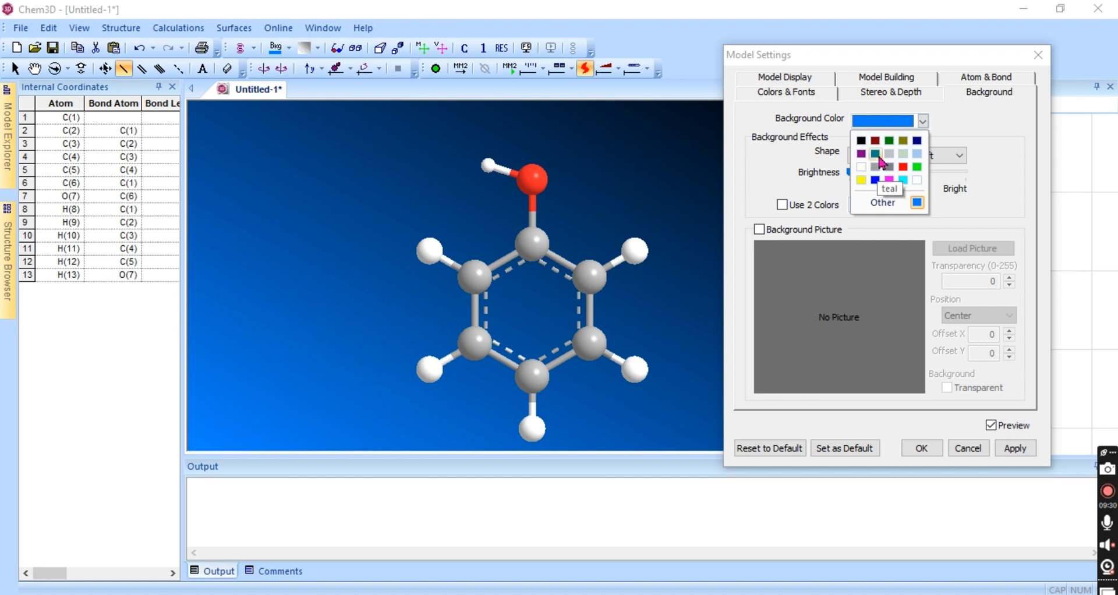
left_click(903, 168)
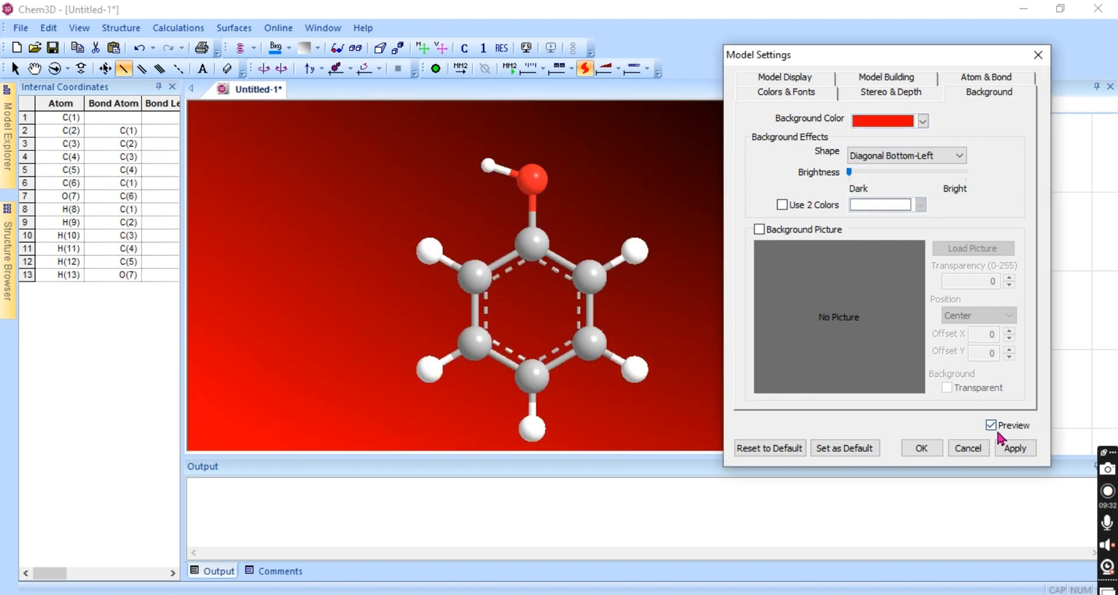
left_click(1010, 447)
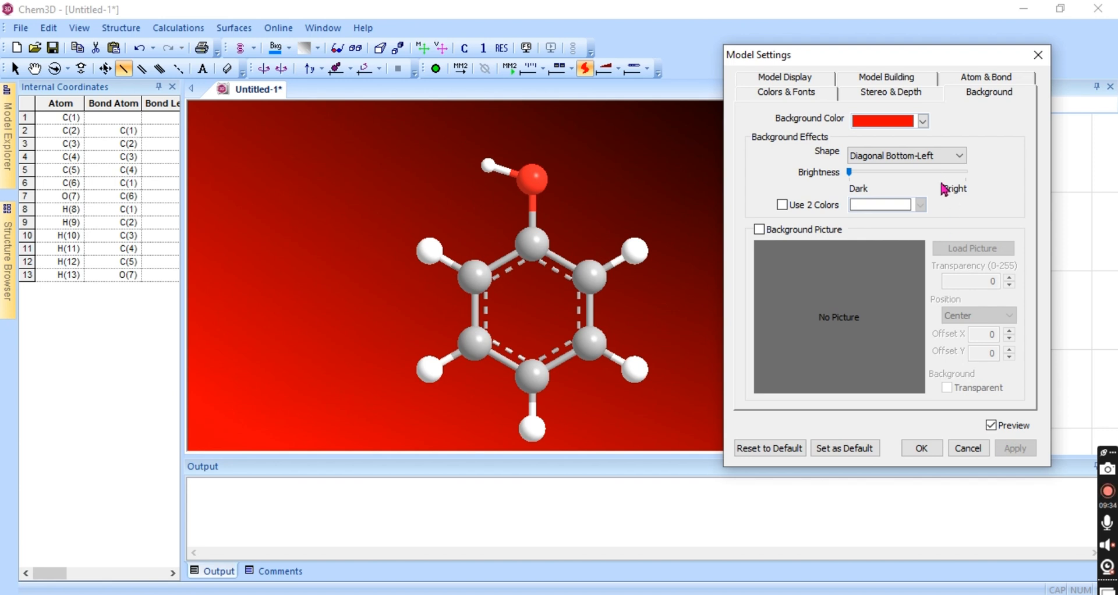
Step: Try the Solid Background and Sunrise background shapes and settle on Diagonal Slash
left_click(939, 157)
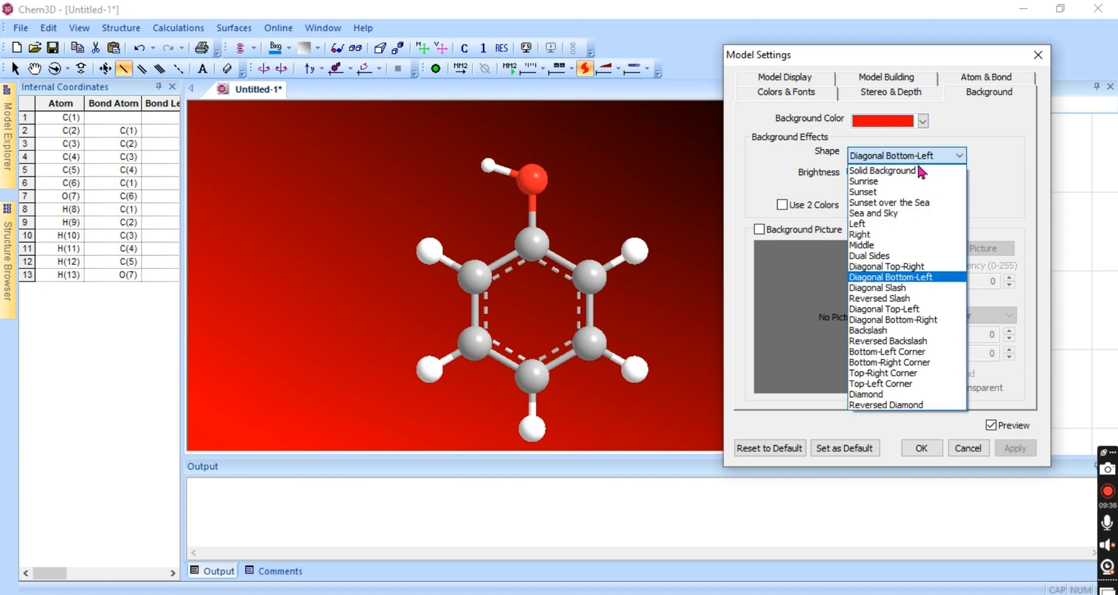
left_click(913, 171)
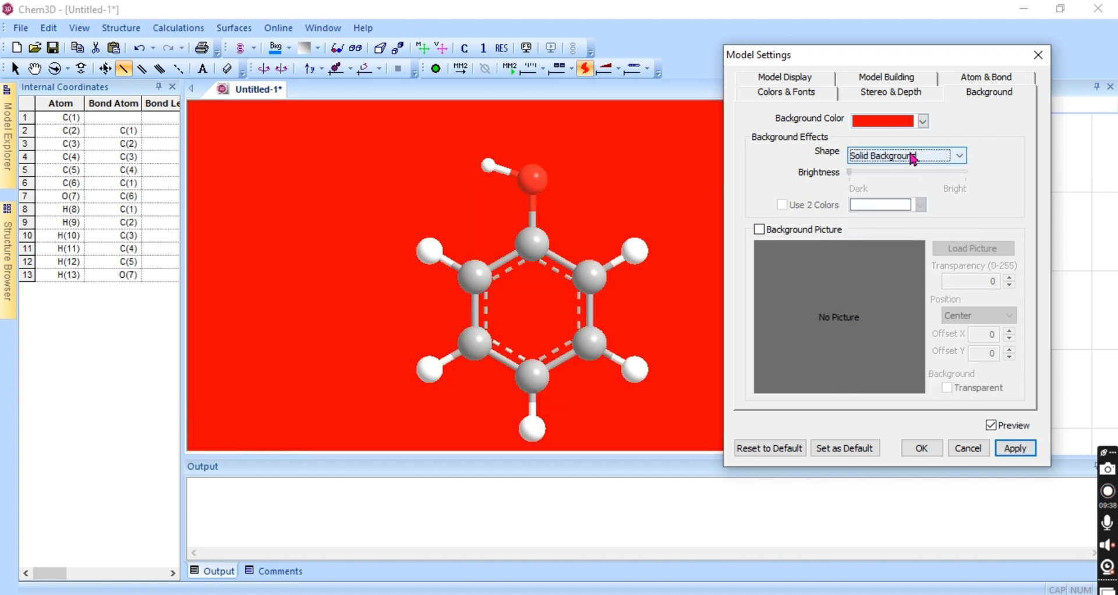
left_click(912, 155)
left_click(894, 182)
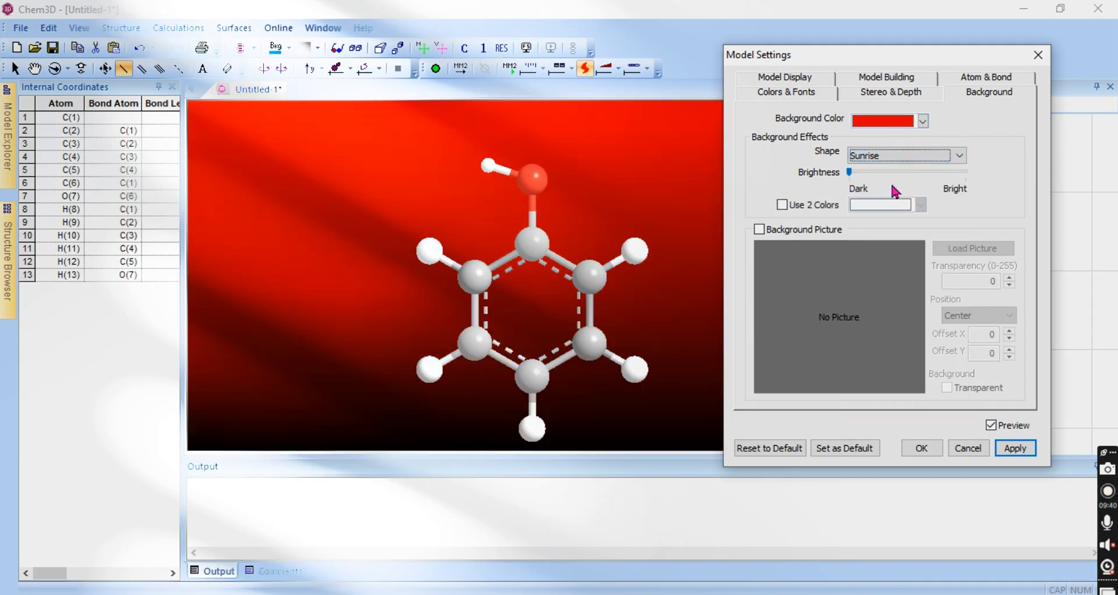
left_click(893, 156)
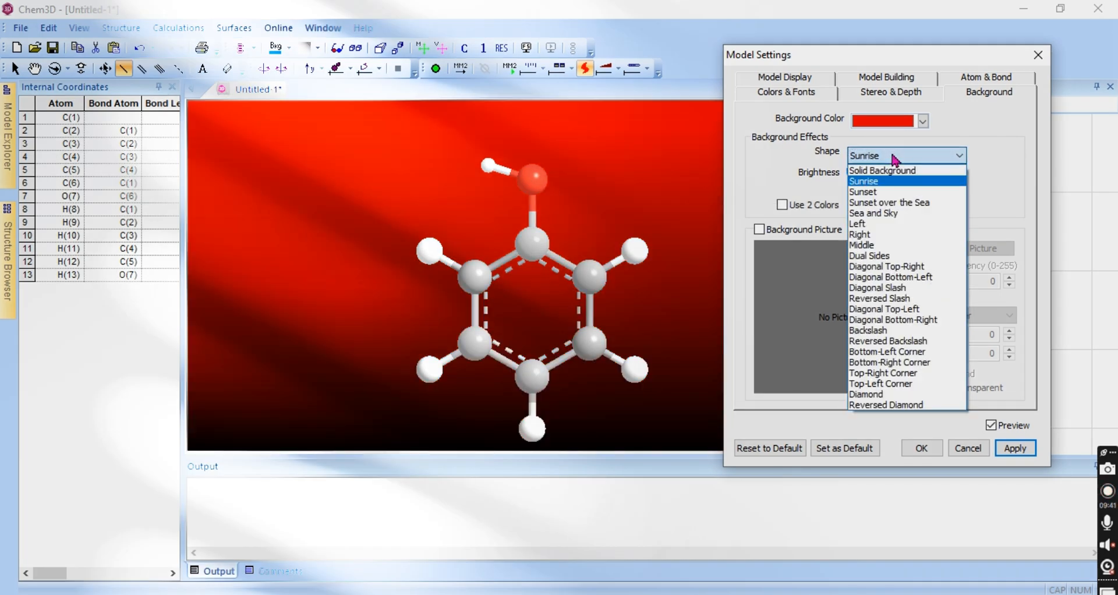
left_click(893, 288)
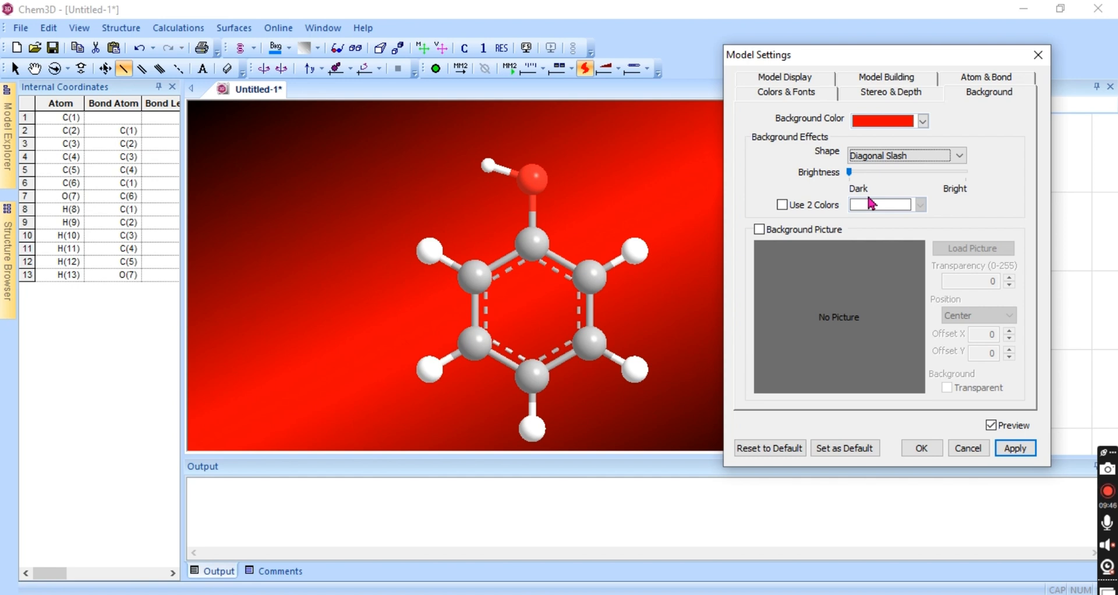
Step: Raise the background brightness slightly and enable two background colors with off-white as the second color
mouse_move(853, 179)
left_mouse_down()
mouse_move(879, 188)
mouse_move(882, 164)
mouse_move(884, 180)
mouse_move(857, 182)
left_mouse_up()
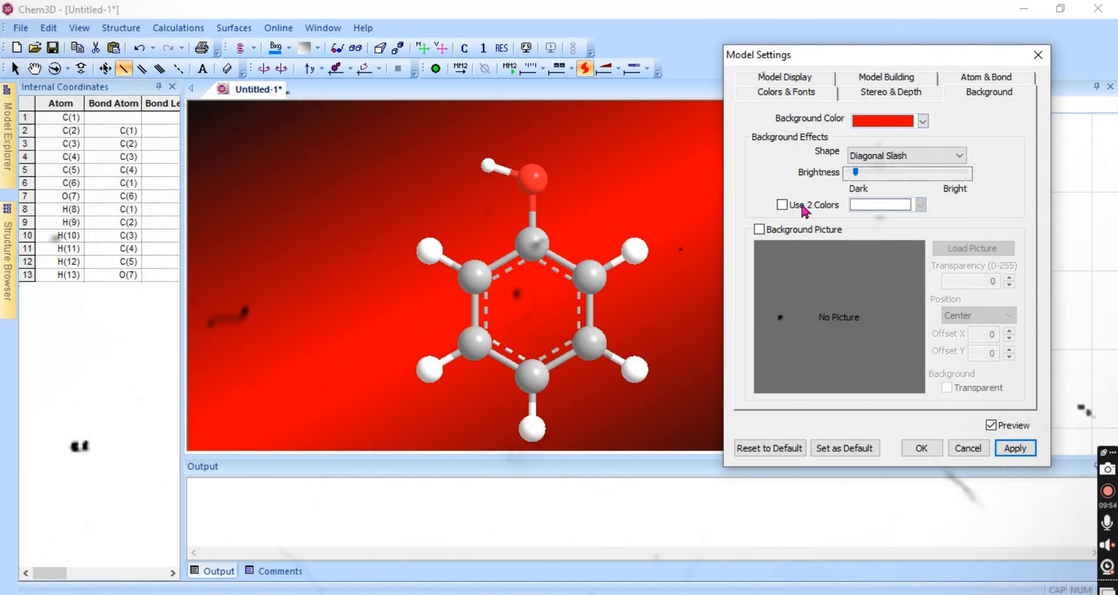
left_click(782, 205)
left_click(881, 209)
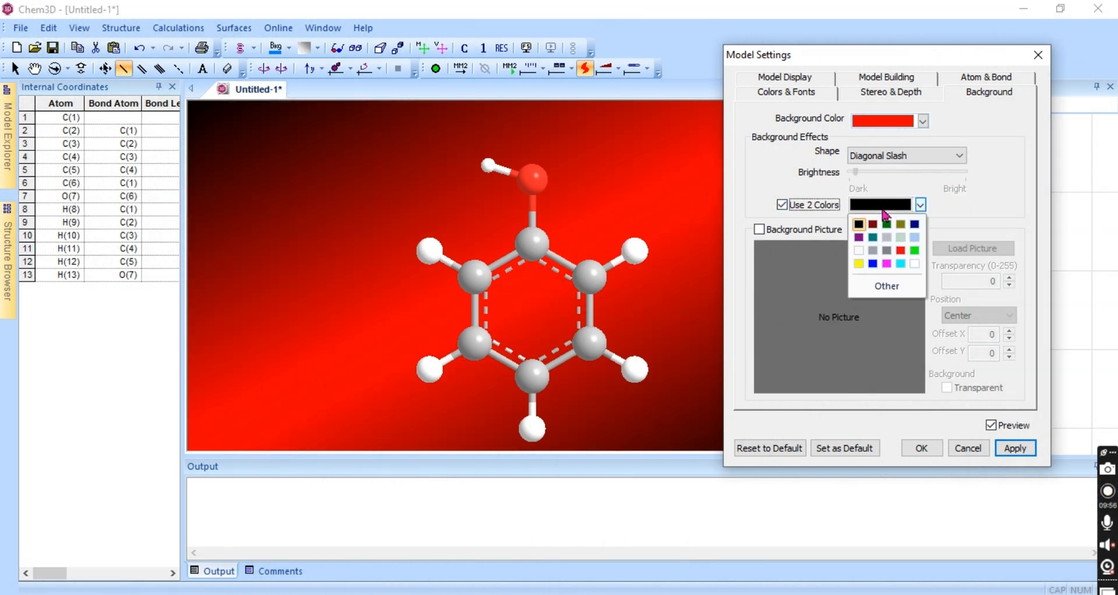
left_click(859, 251)
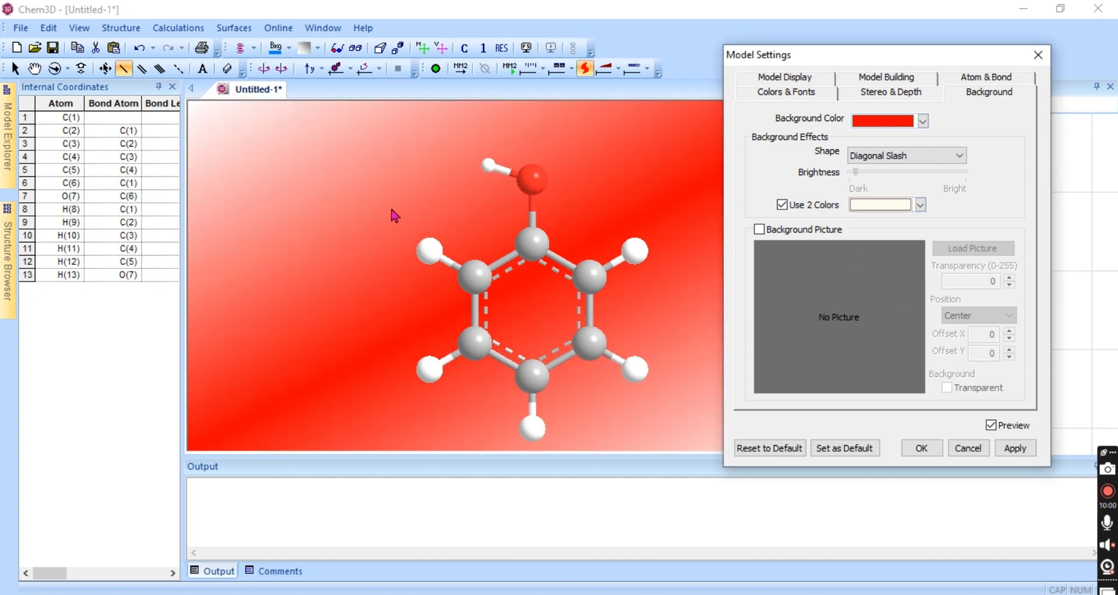
Step: Try dark red as the second background color and turn off the use of two background colors
left_click(919, 205)
left_click(872, 226)
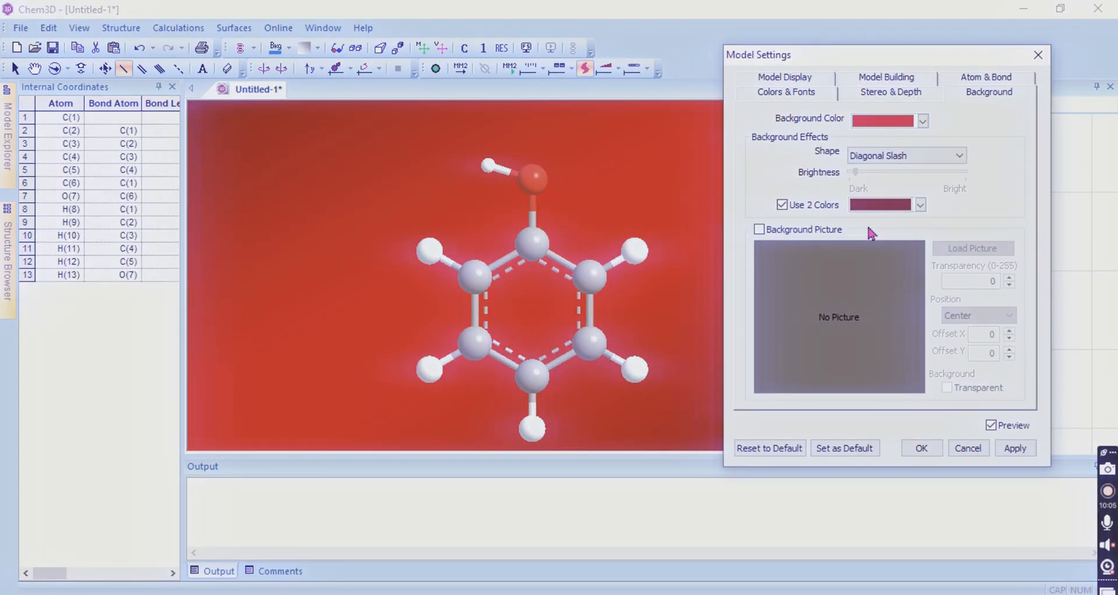
left_click(817, 204)
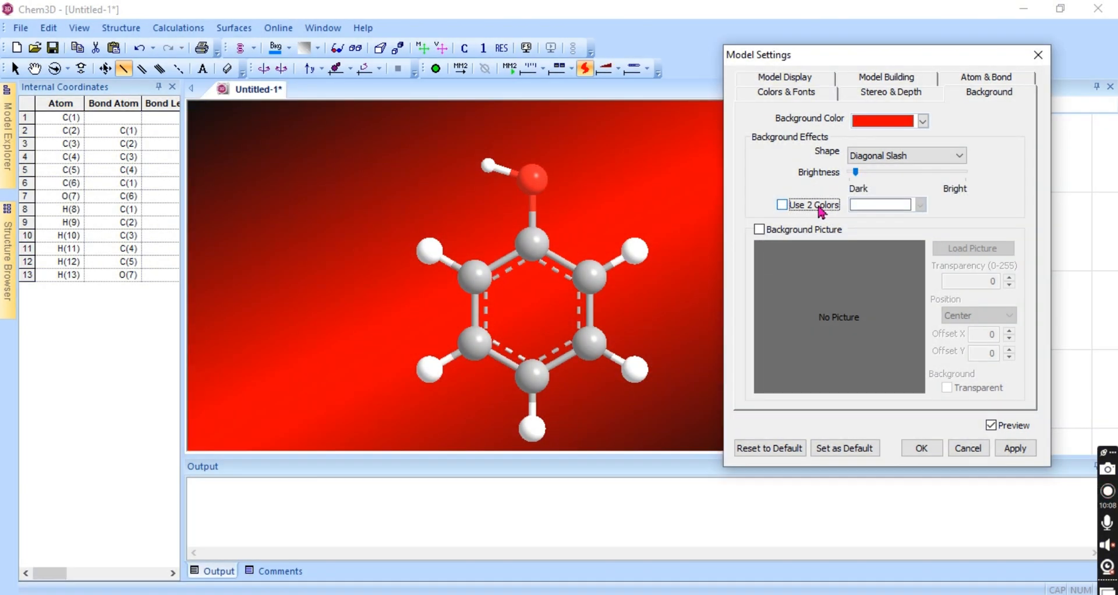
Step: Enable a background picture, load hotel-apna-palace.jpg from the Desktop and apply it
left_click(759, 230)
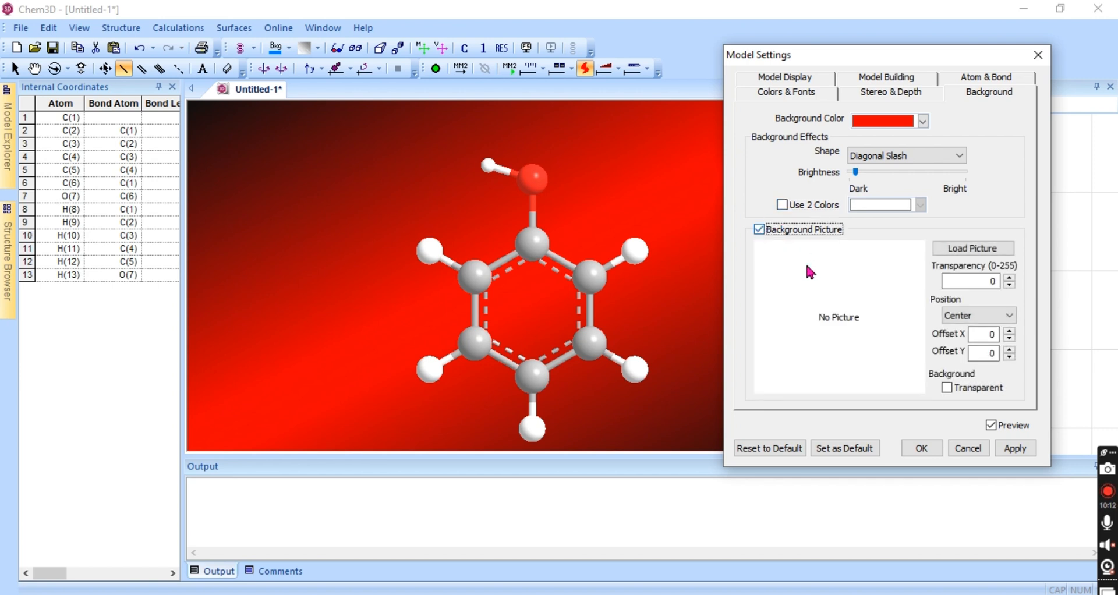
left_click(965, 256)
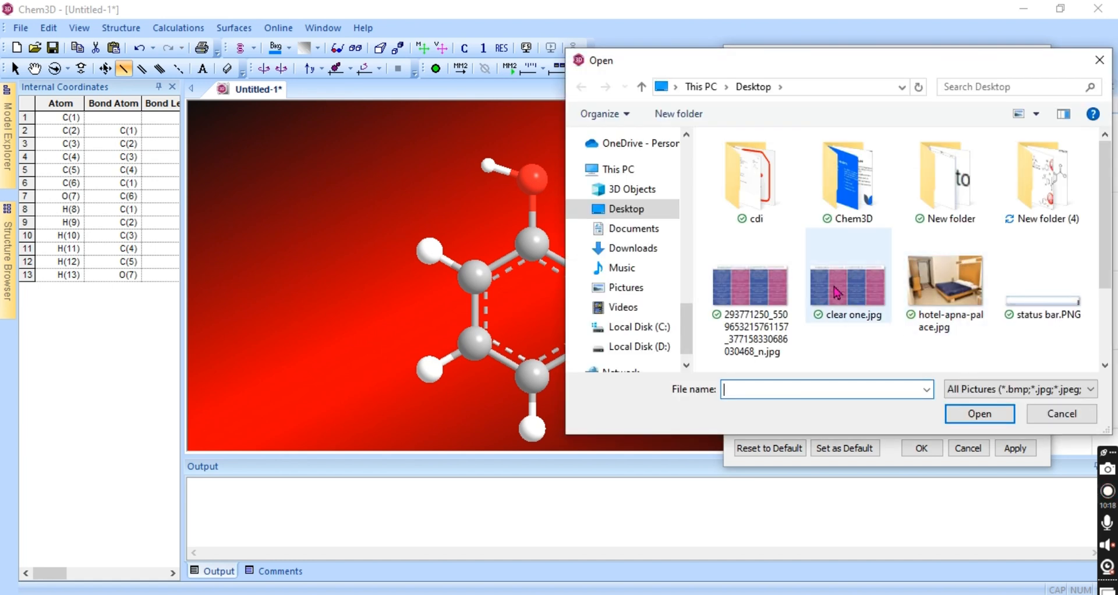
double_click(934, 286)
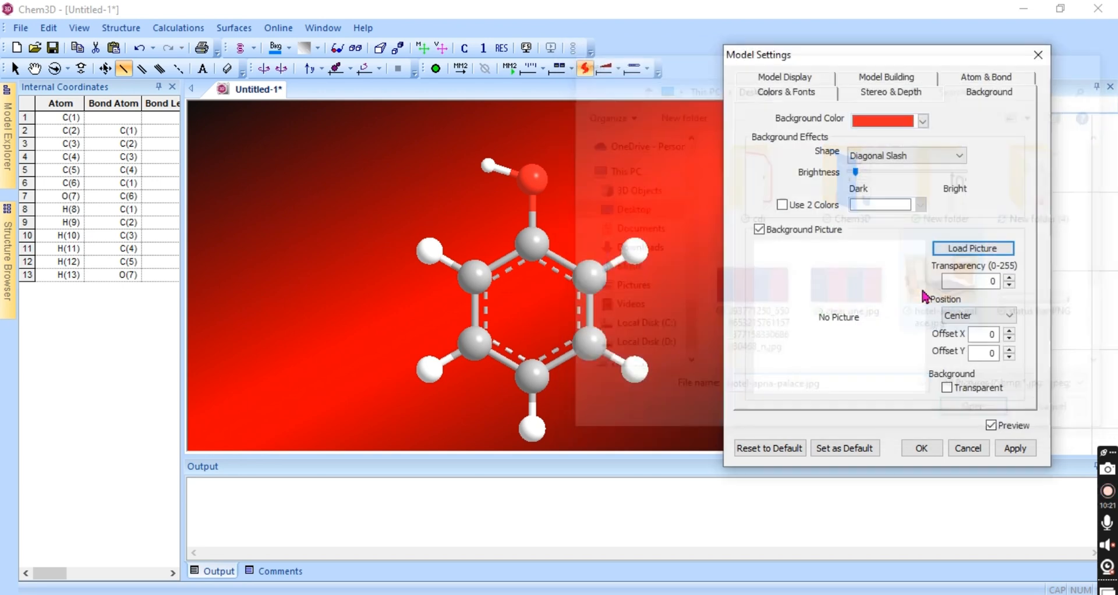
left_click(1015, 453)
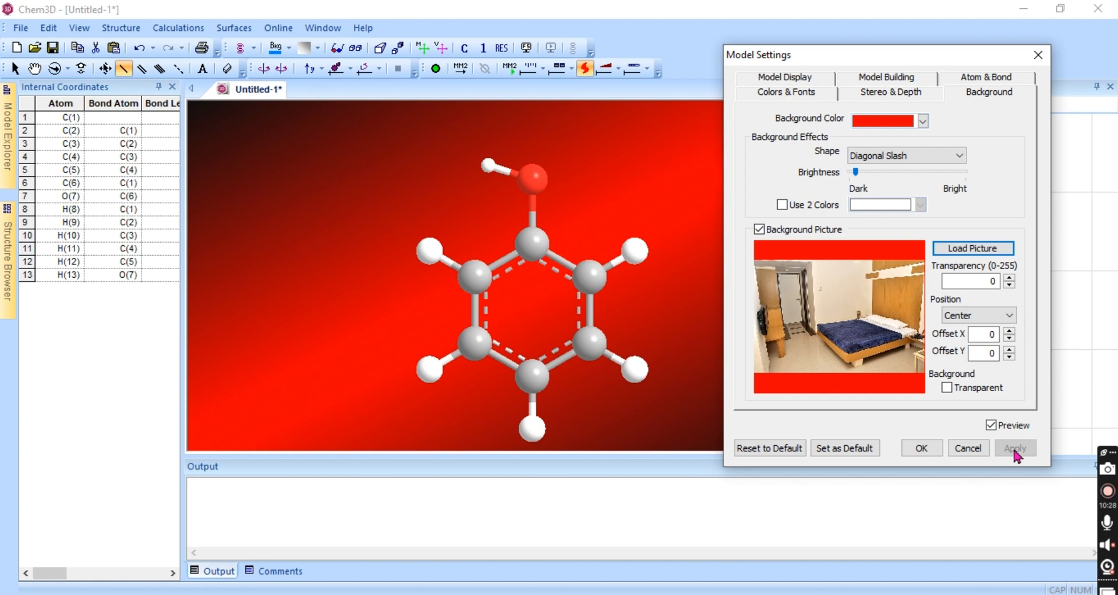
Step: Turn off the preview, change the background color to off-white and apply it
left_click(1013, 430)
left_click(923, 120)
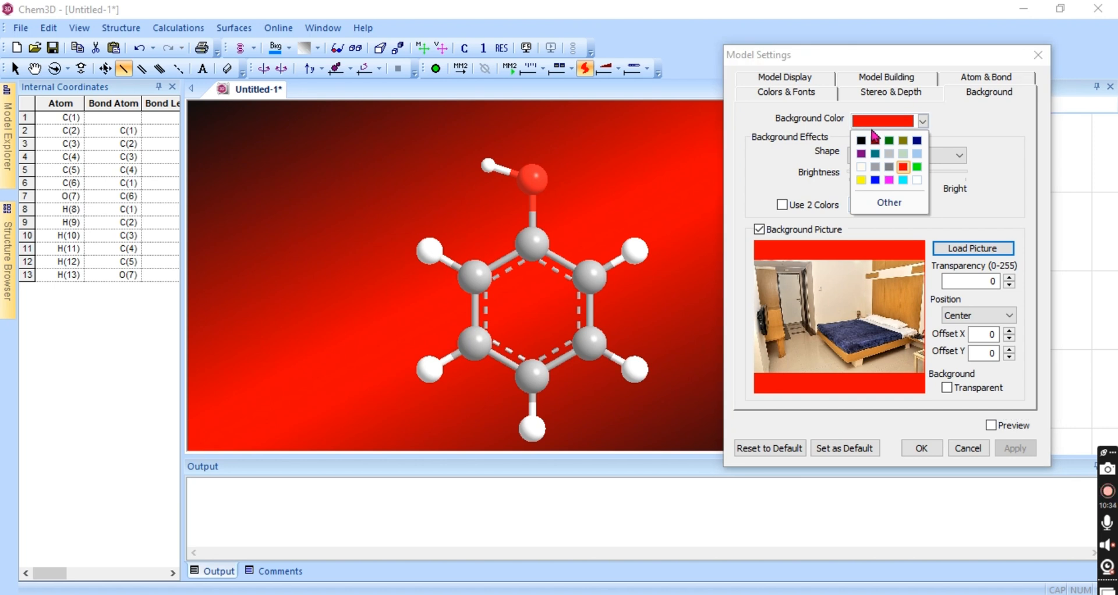
left_click(862, 168)
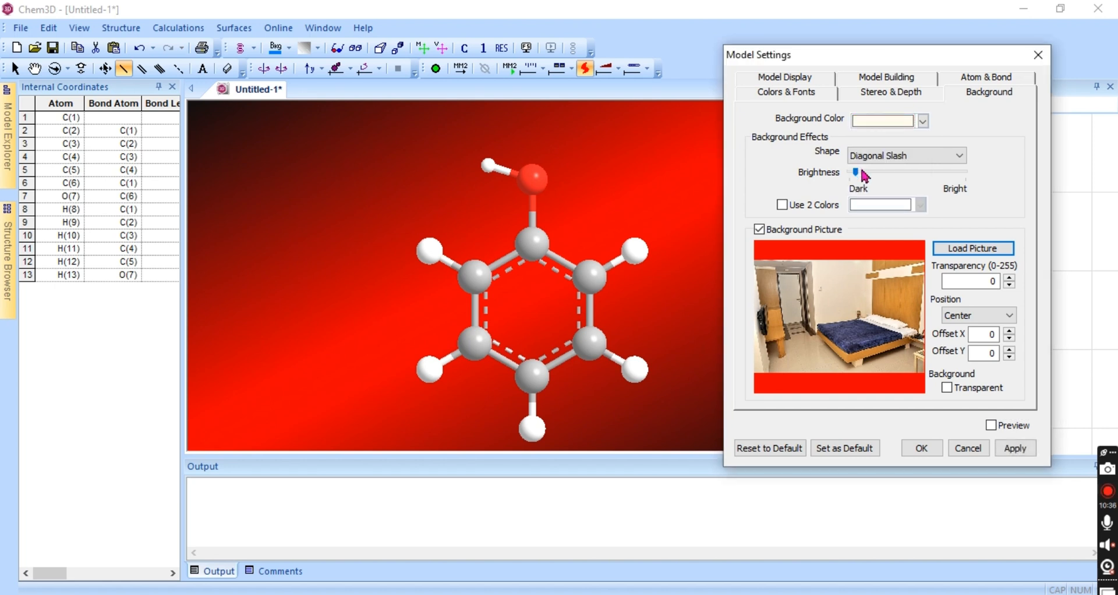
left_click(1023, 455)
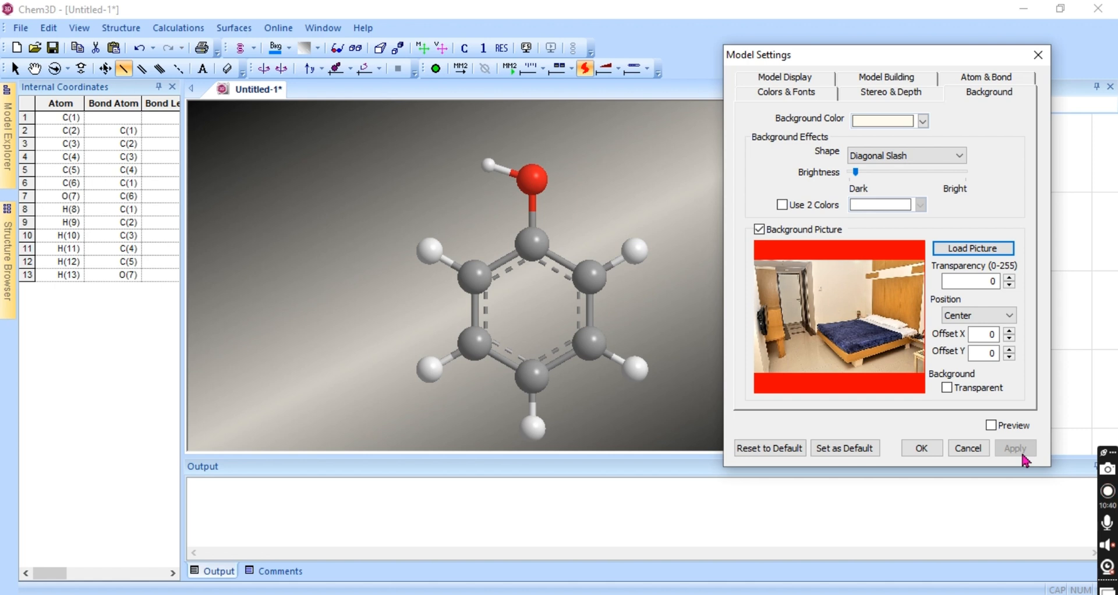
Step: Raise the background picture's transparency to 43 and apply it
left_click(1010, 278)
left_click(1010, 278)
left_click(1010, 278)
left_click(1010, 278)
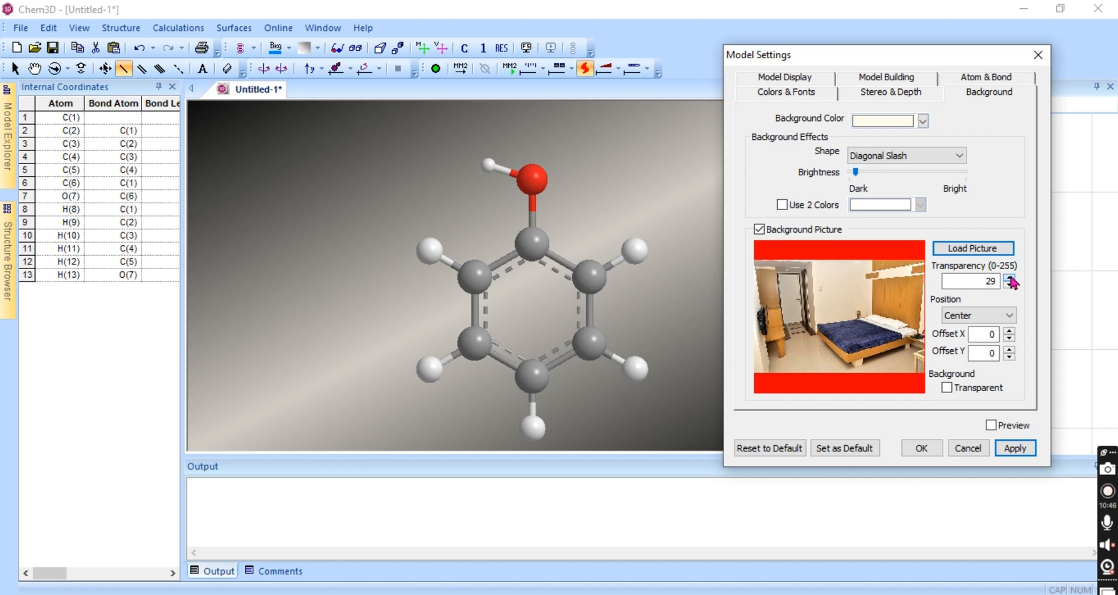
left_click(1010, 278)
left_click(1010, 278)
left_click(1010, 278)
left_click(1010, 279)
left_click(1010, 278)
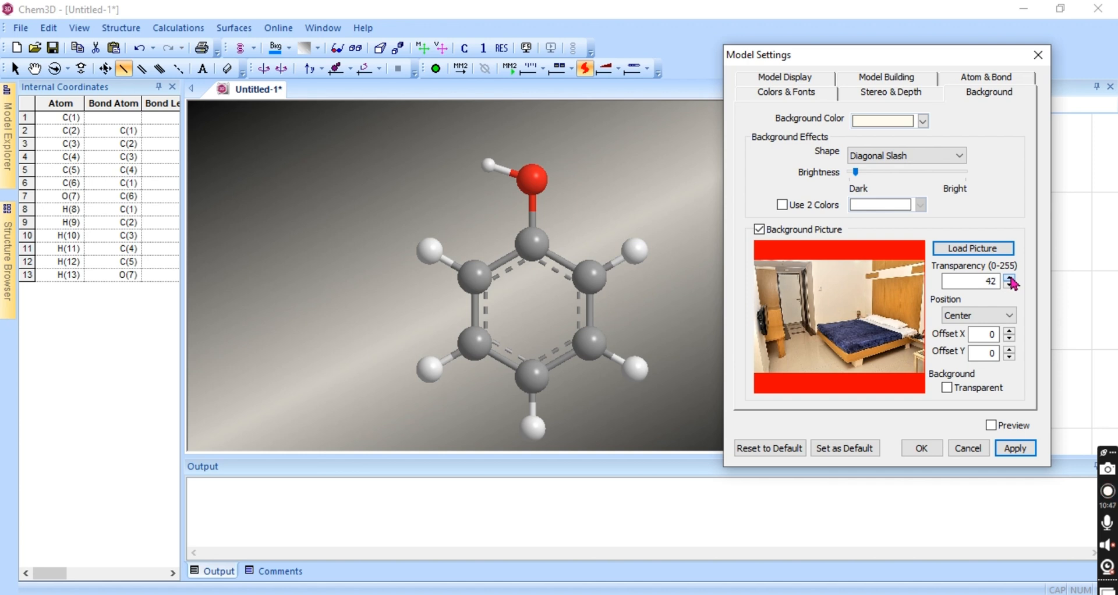
left_click(1014, 452)
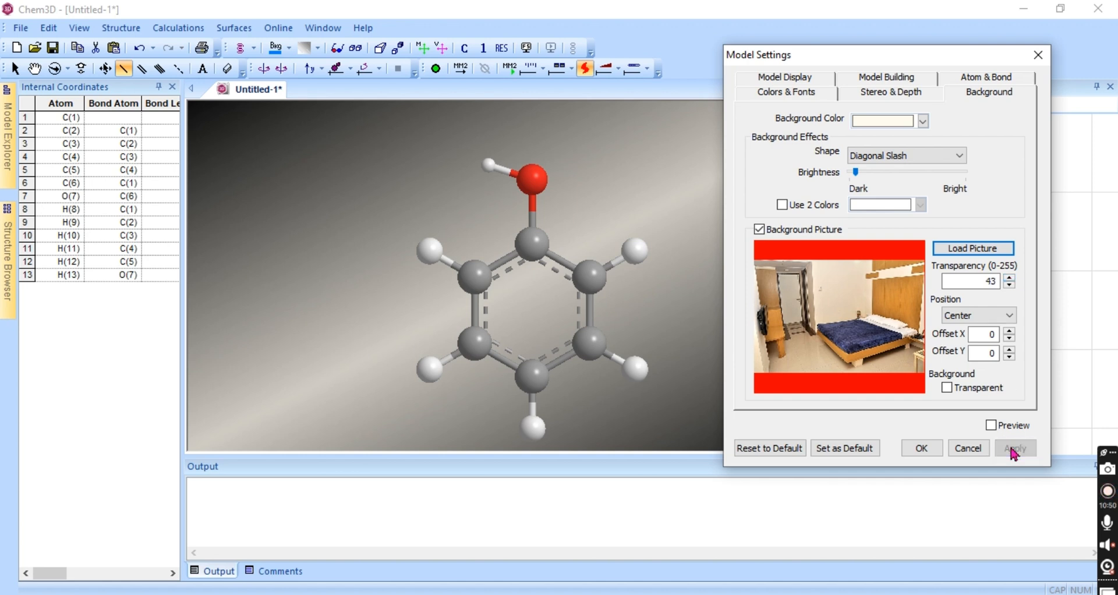
Step: Set the background picture's transparency to 240 and apply it
left_click_drag(985, 281, 1023, 277)
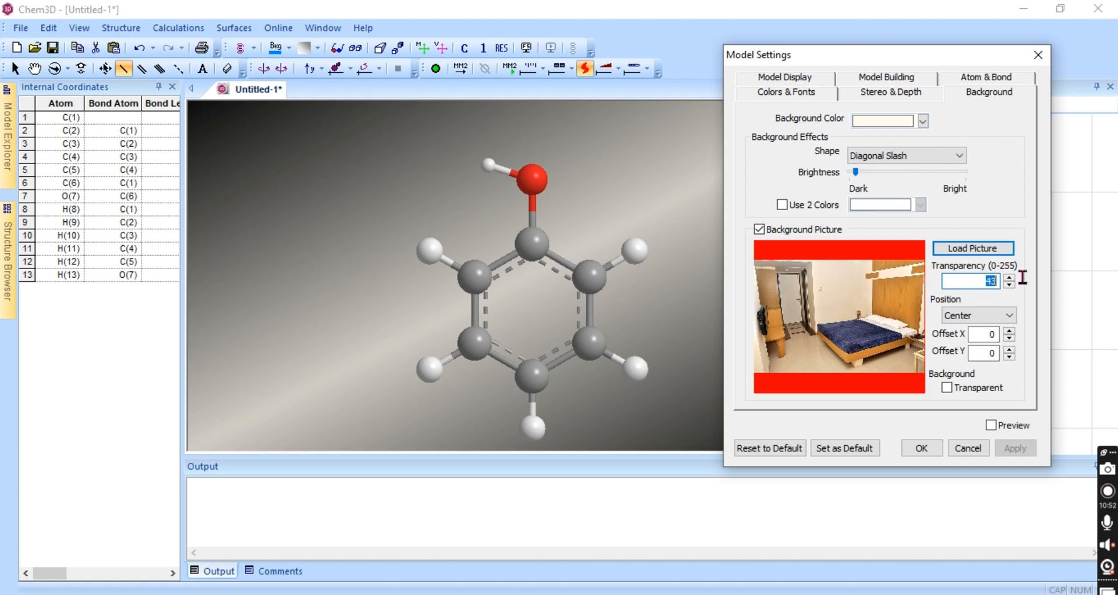
type("240")
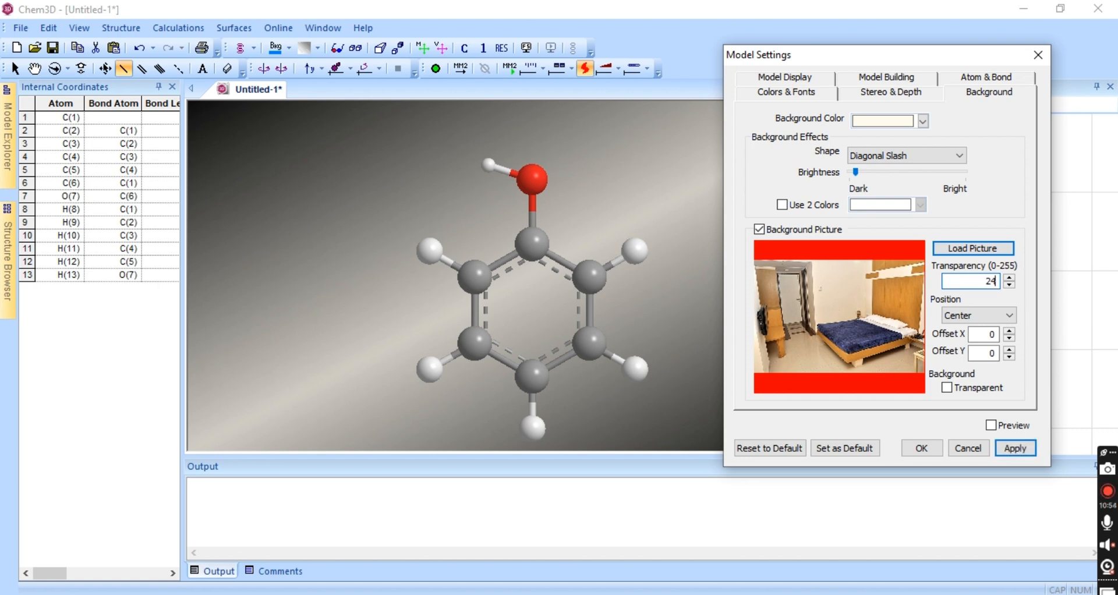
left_click(1023, 448)
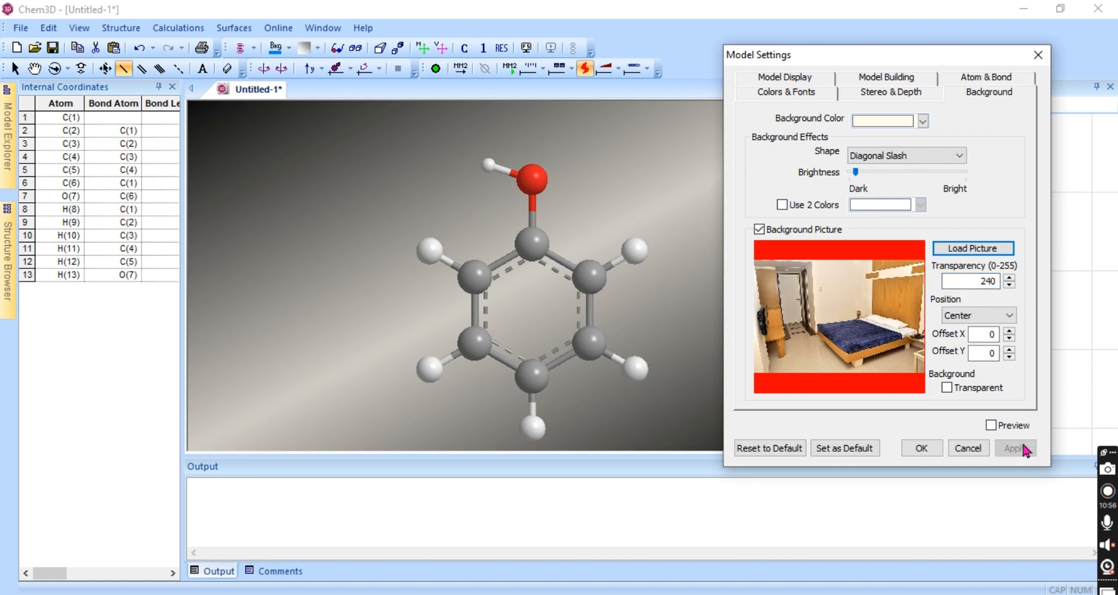
Step: Position the background picture at Top-Center with an Offset X of 5 and make its background transparent
left_click(1001, 321)
left_click(968, 363)
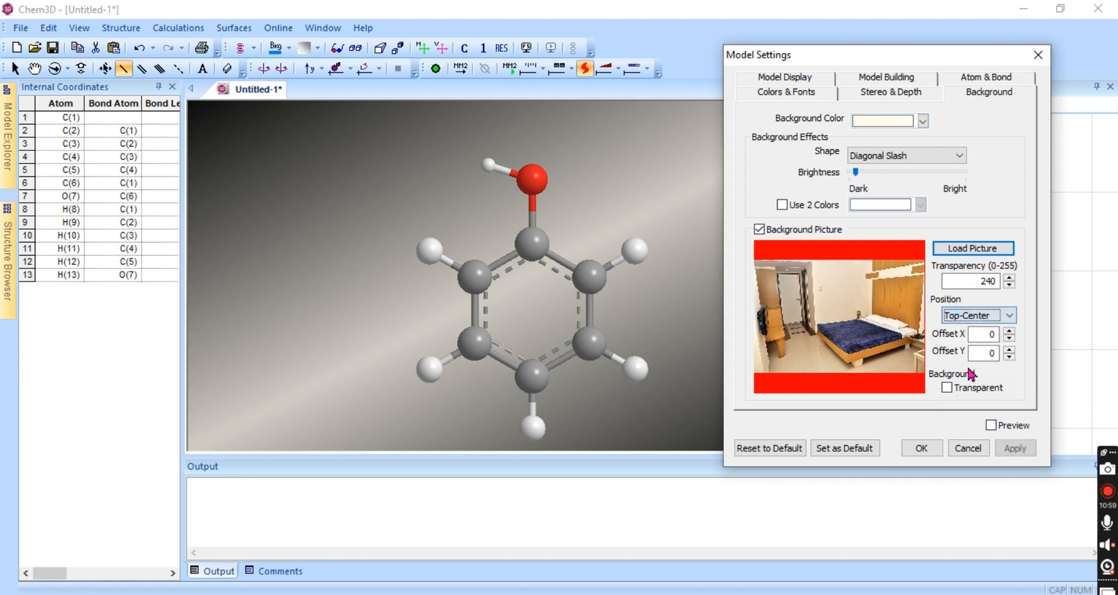
left_click(1008, 331)
left_click(1007, 332)
left_click(1008, 331)
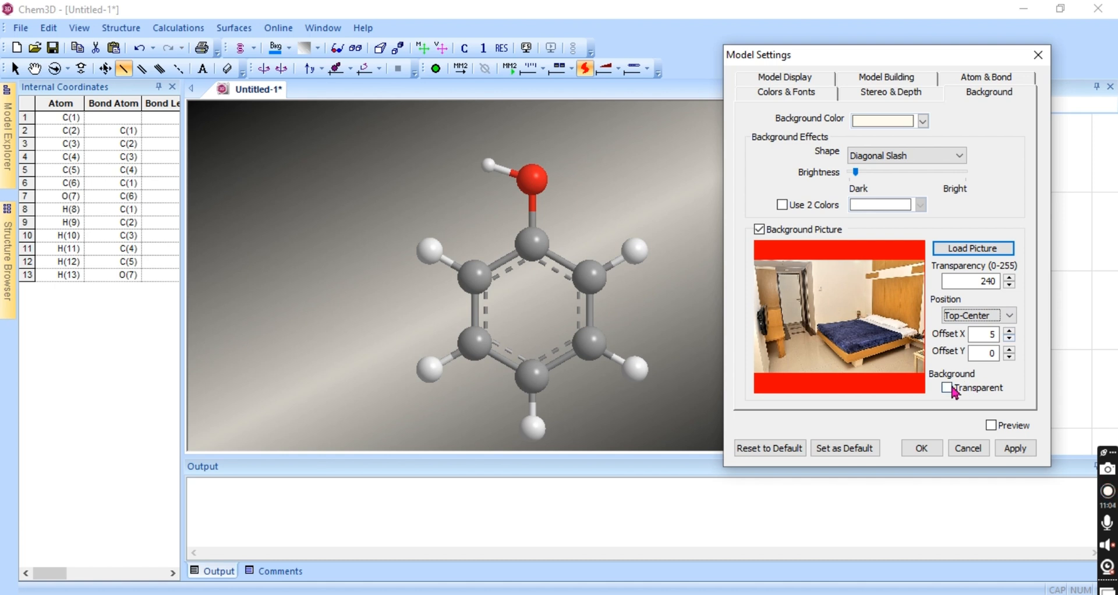
left_click(954, 390)
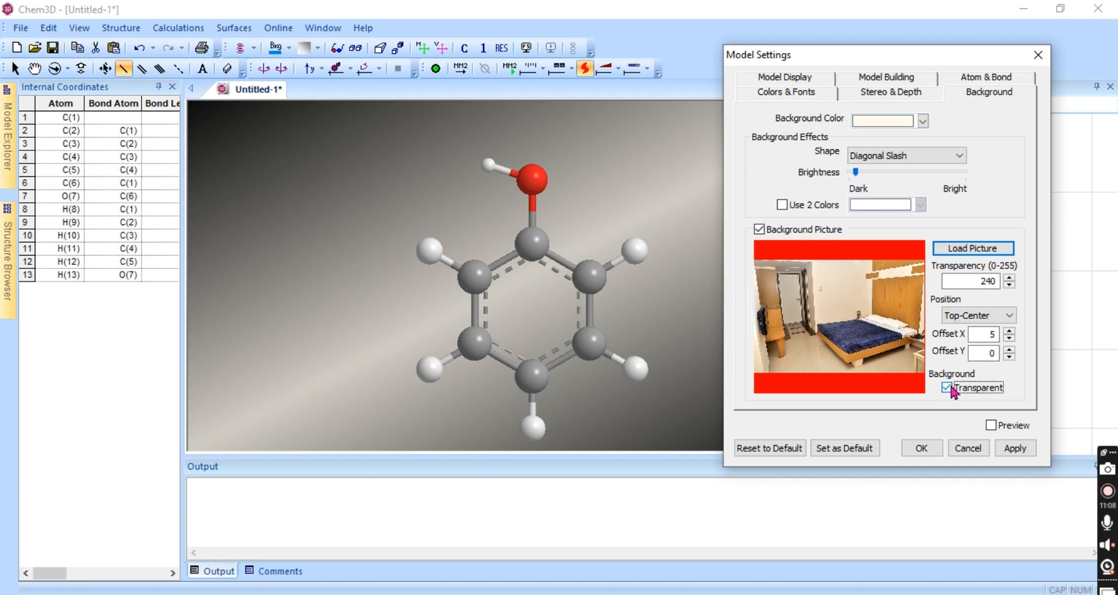
Step: Reset the model settings to default
left_click(798, 447)
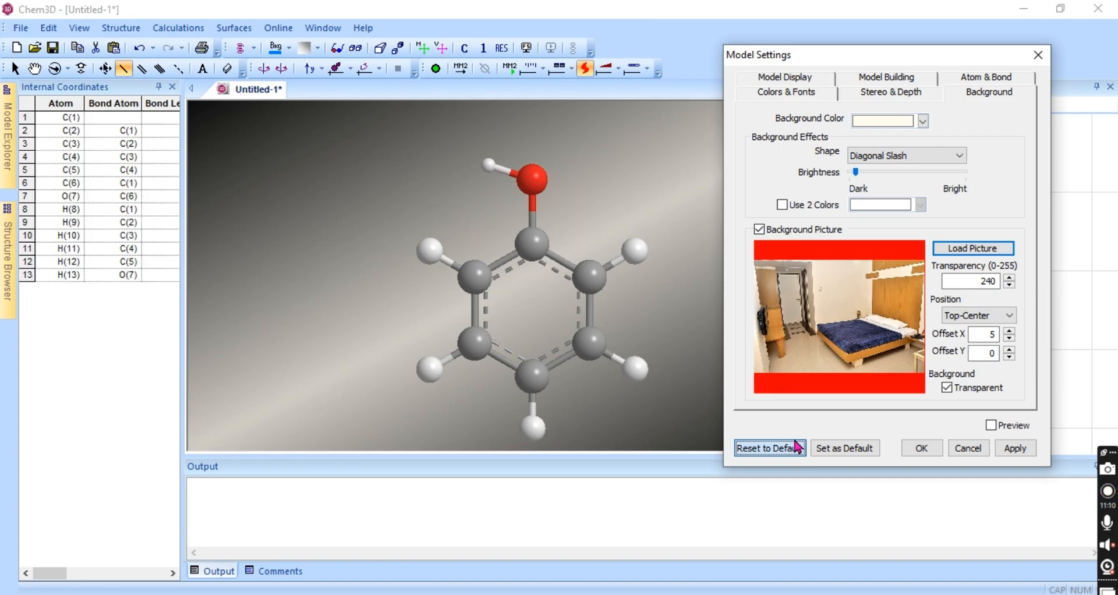